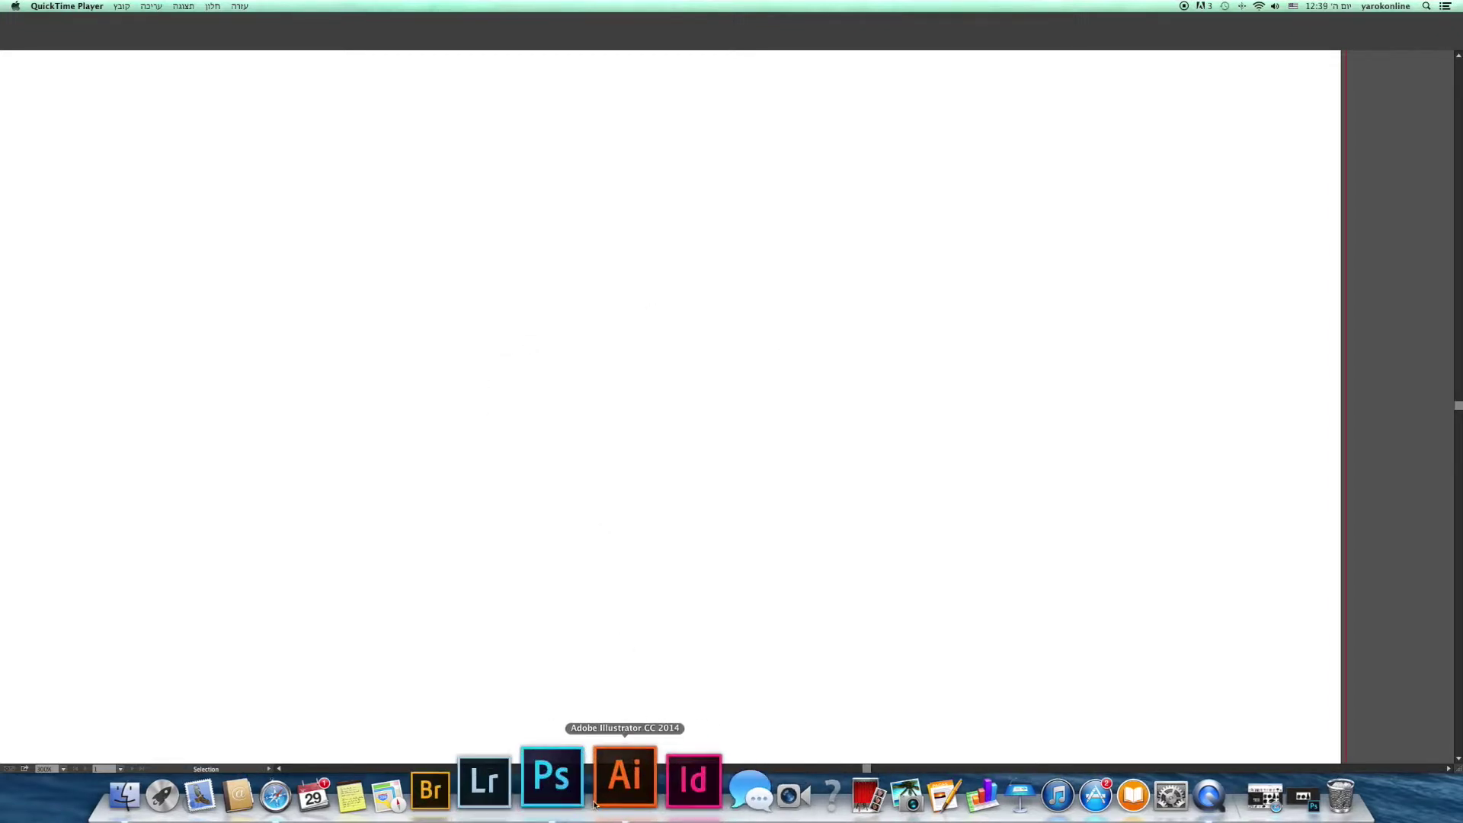
Step: Bring Illustrator to the front from the Dock and show the File menu
click(611, 778)
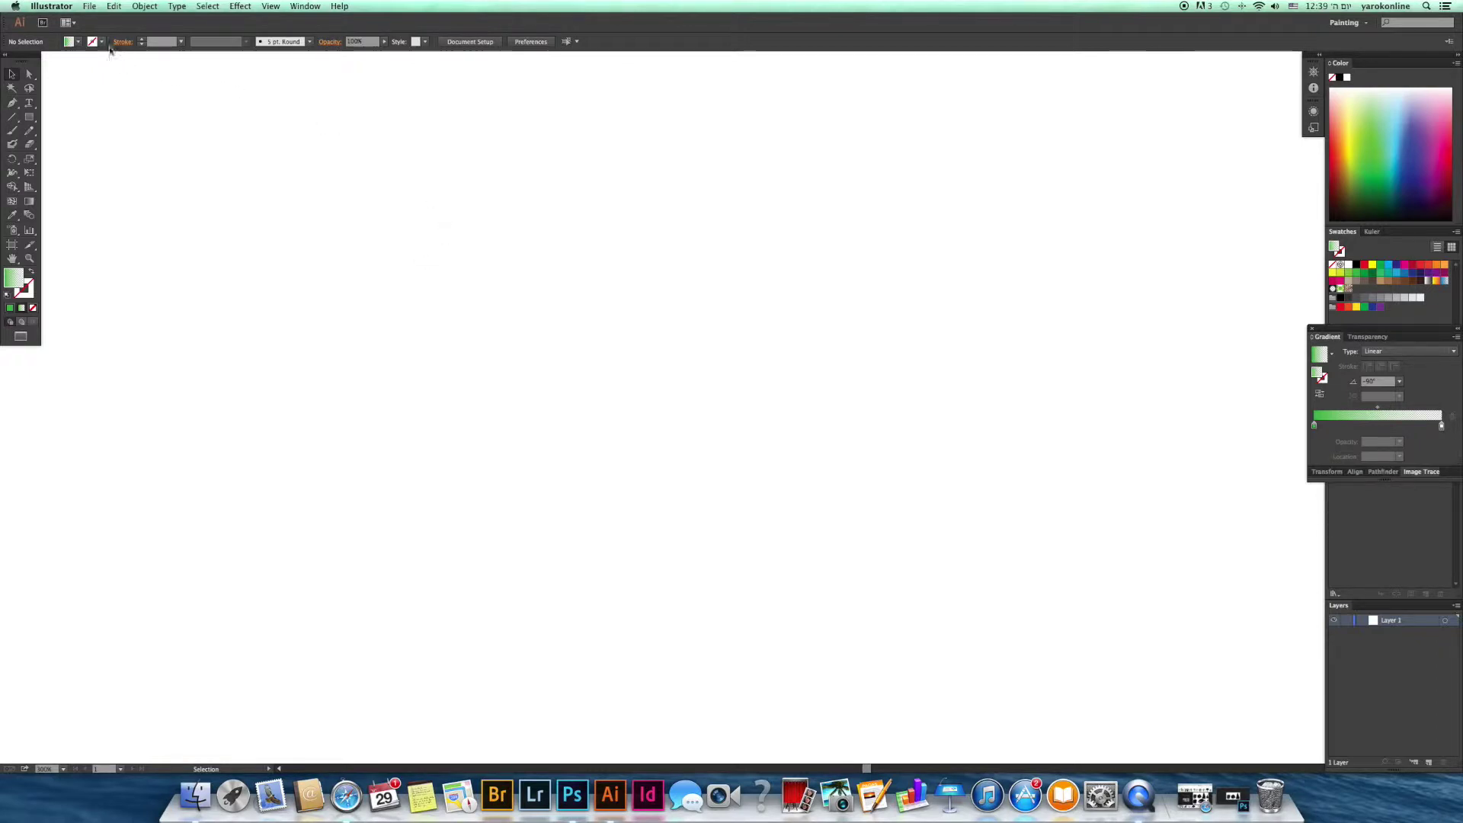
click(89, 9)
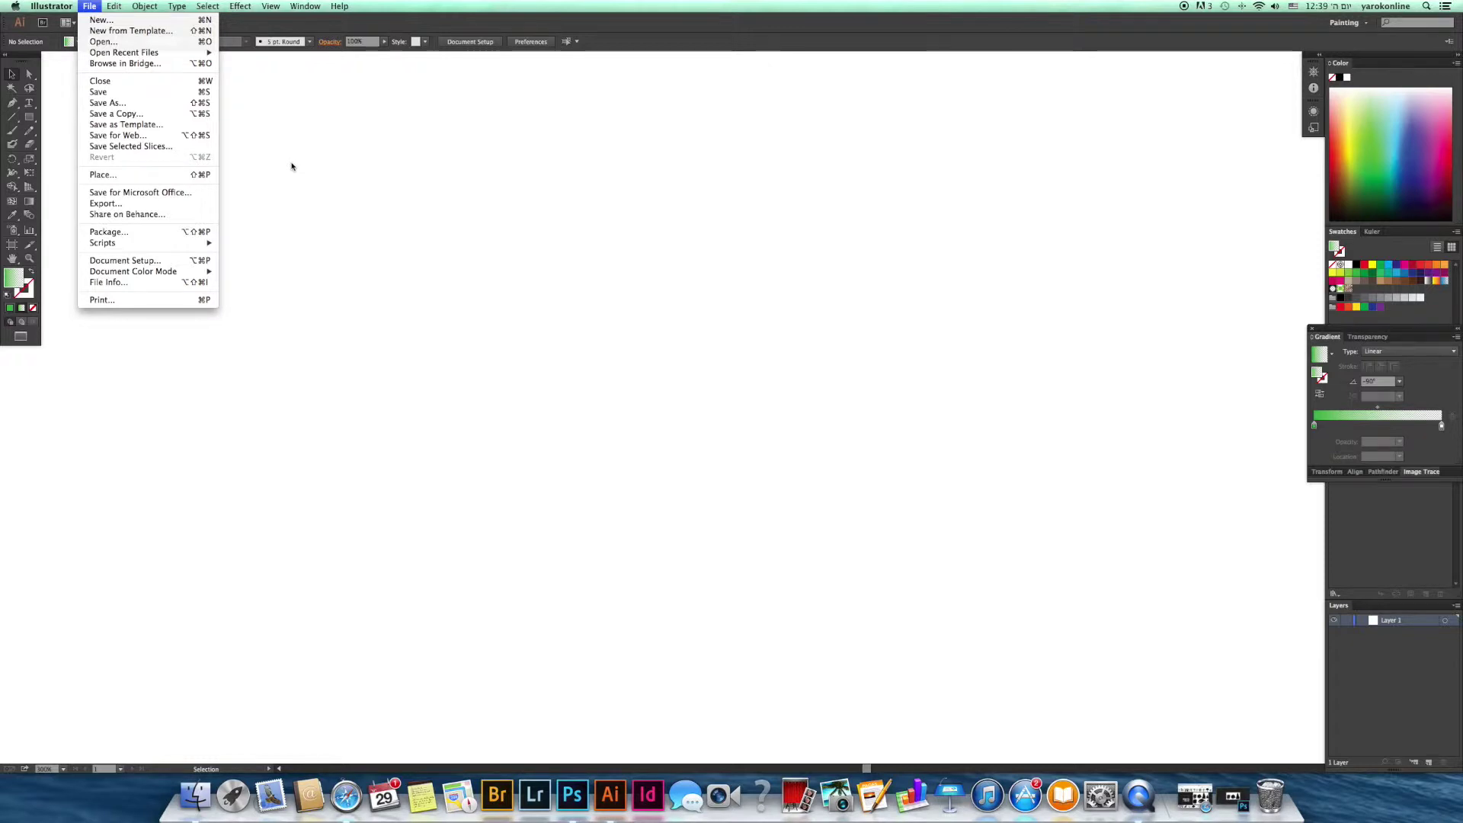
Step: Place Untitled-1.psd as a large rectangle across the artboard and shift it right
click(171, 176)
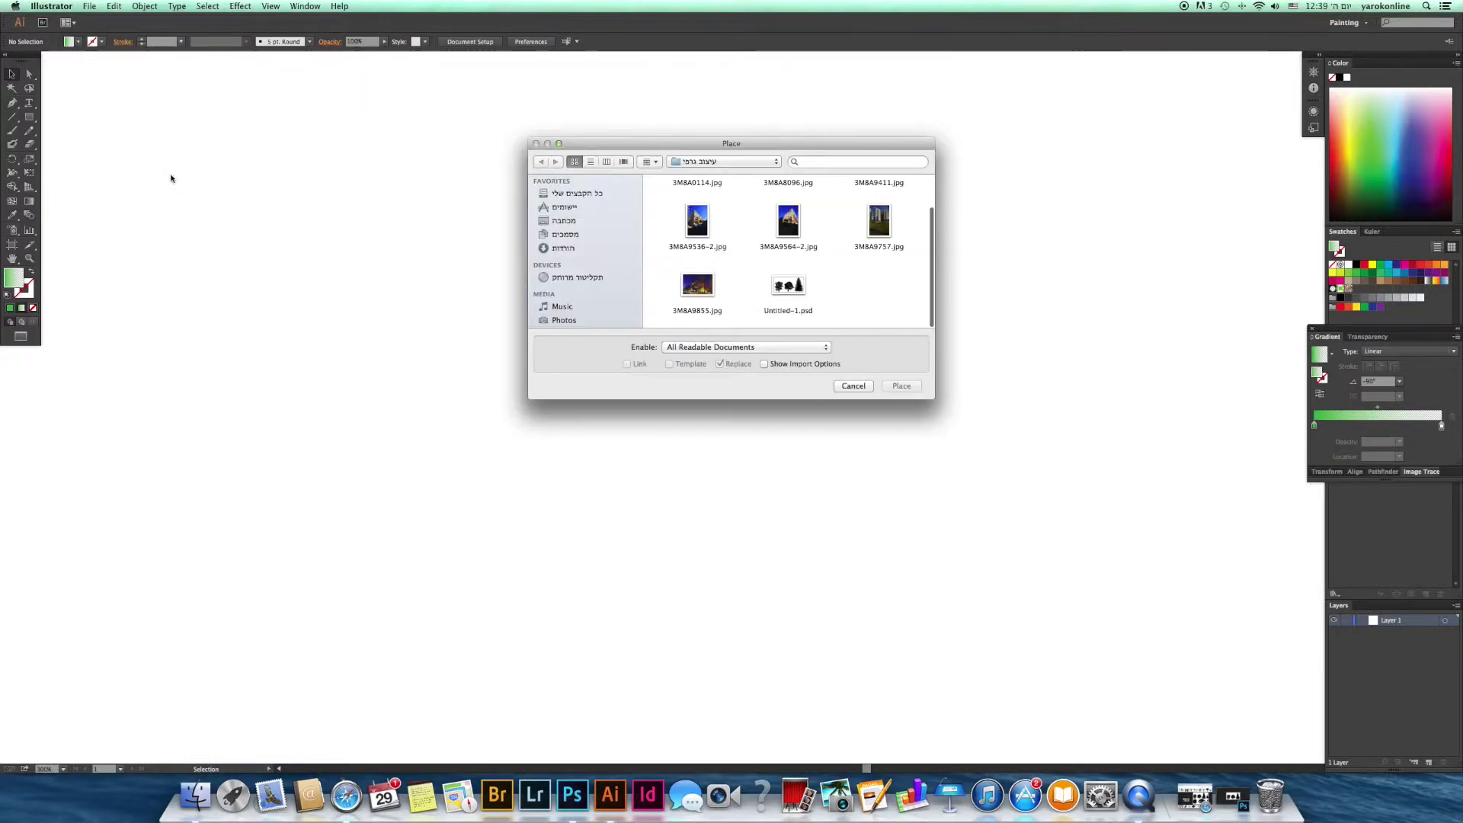
click(787, 288)
double_click(787, 288)
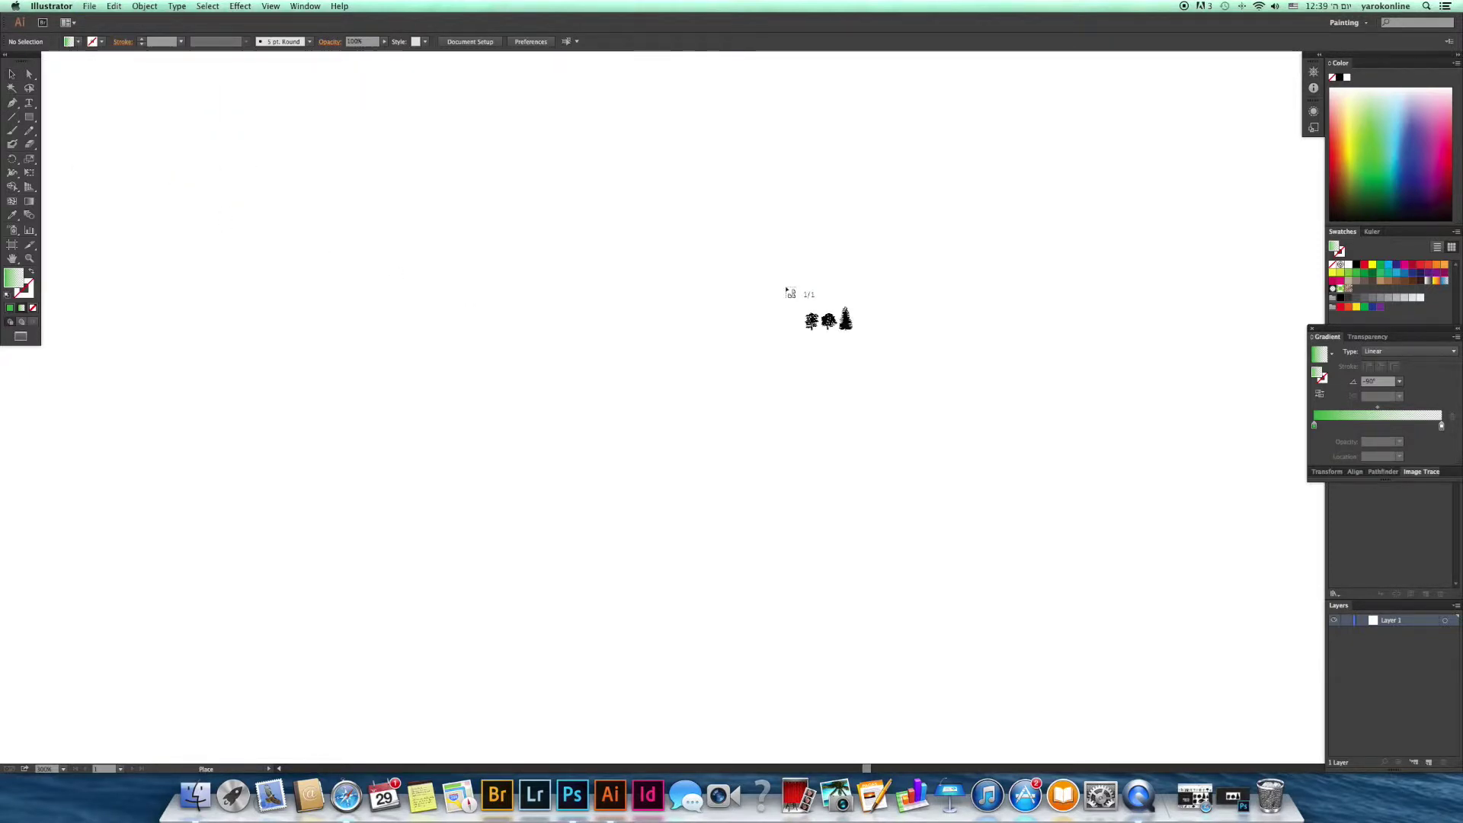
drag(137, 135, 1085, 555)
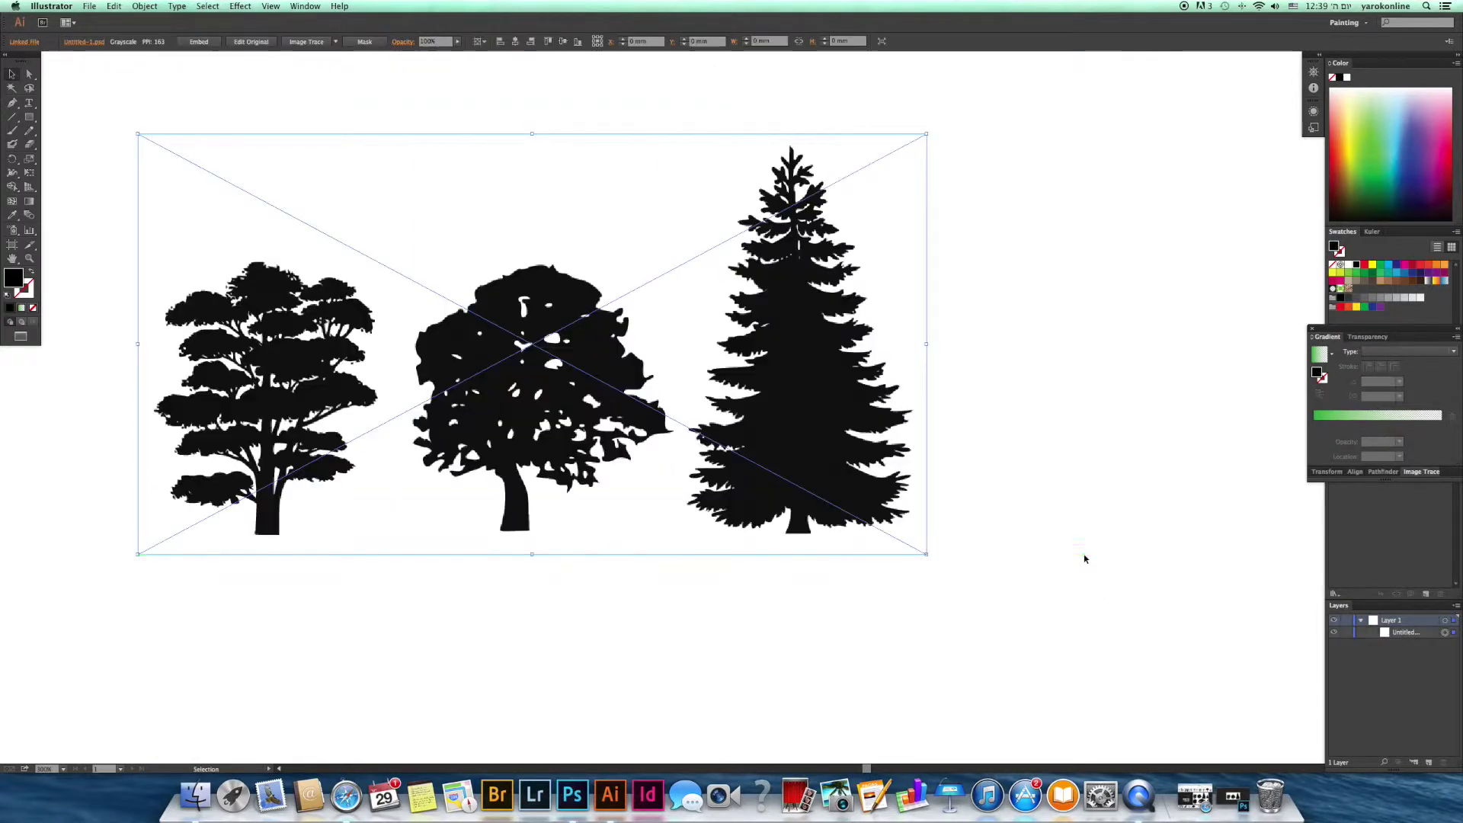
drag(795, 385, 923, 390)
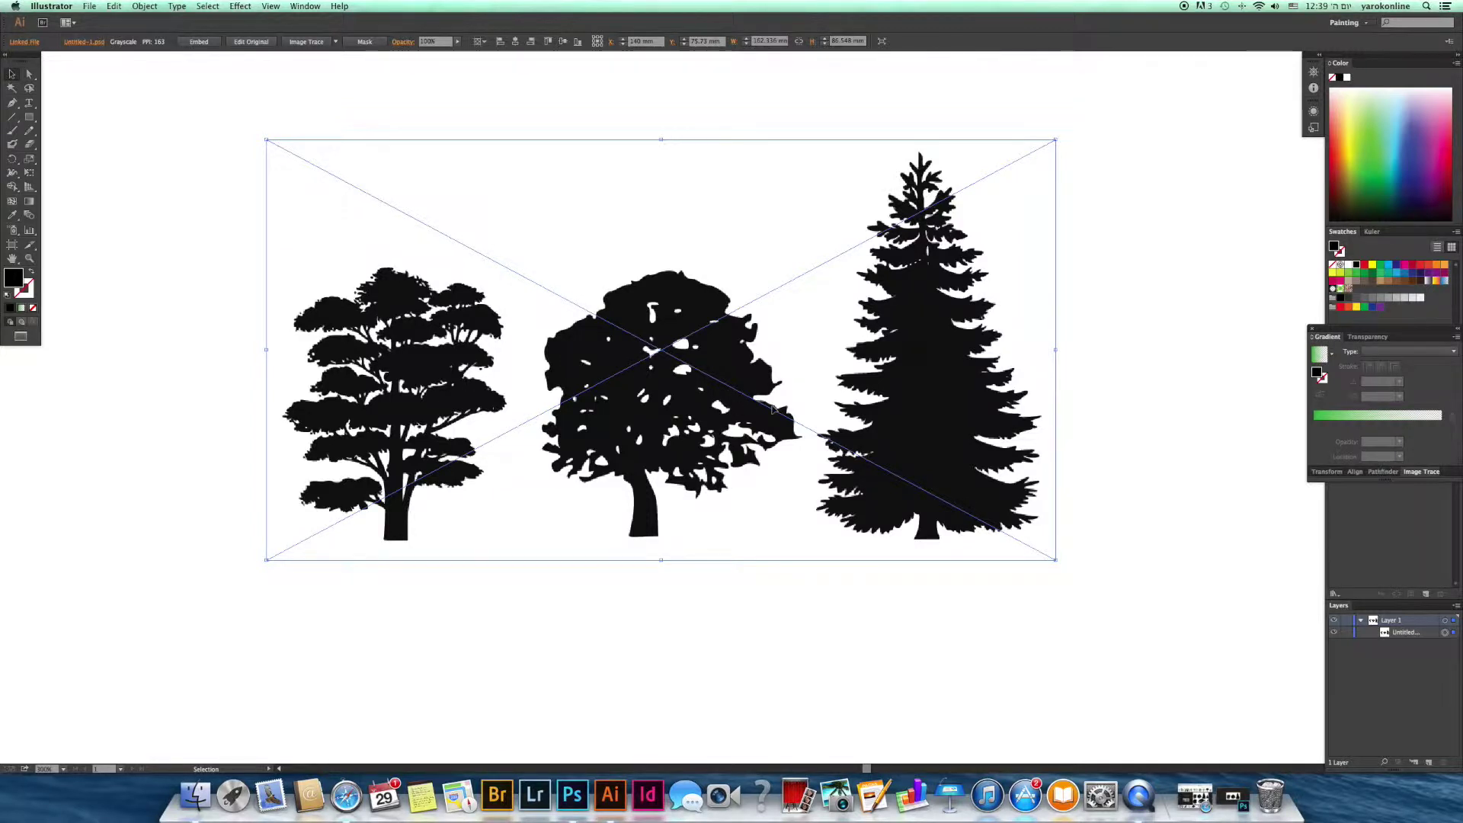
Step: Show the Image Trace panel from the Window menu
click(312, 6)
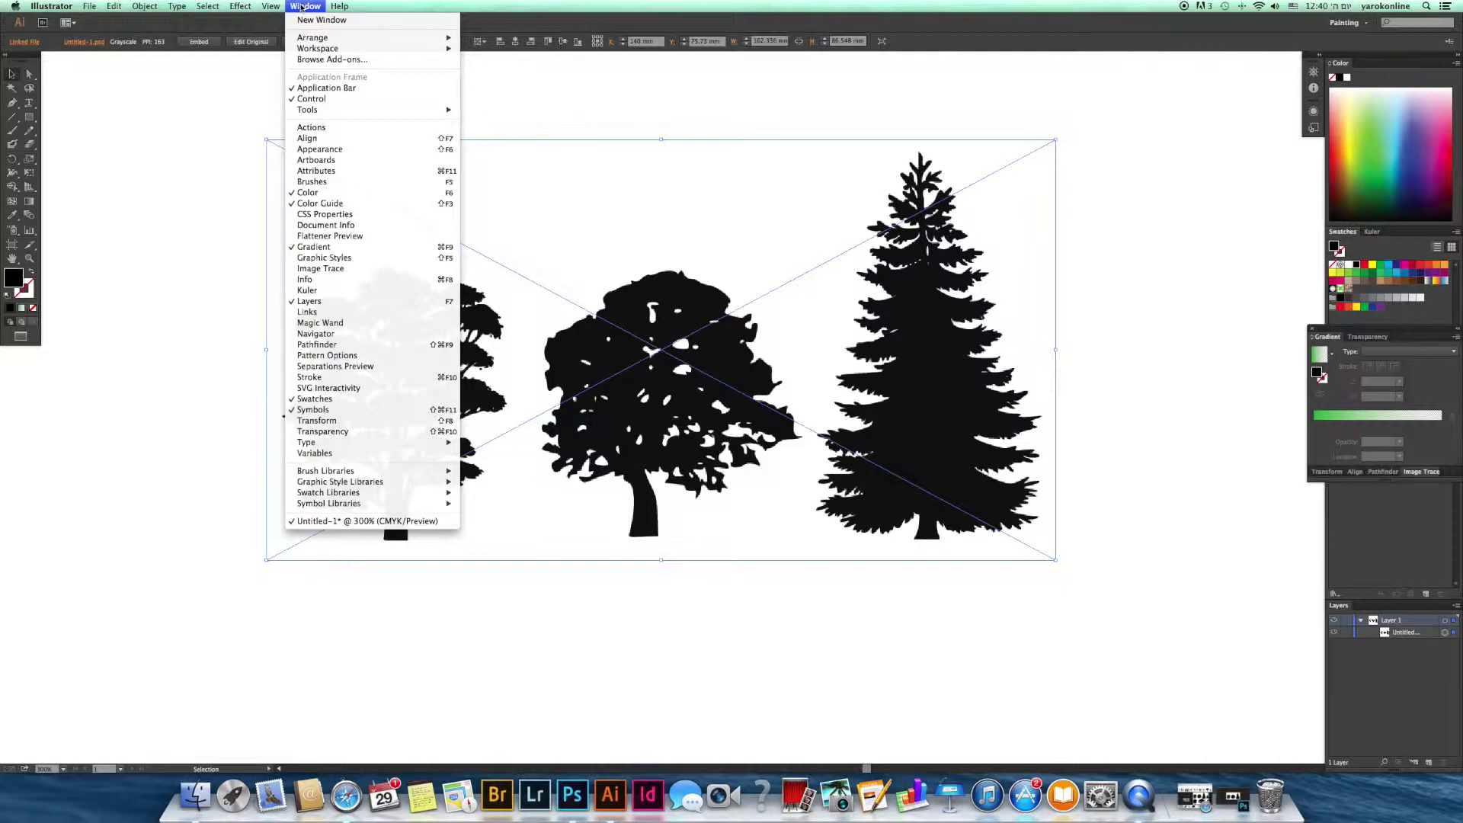
click(389, 273)
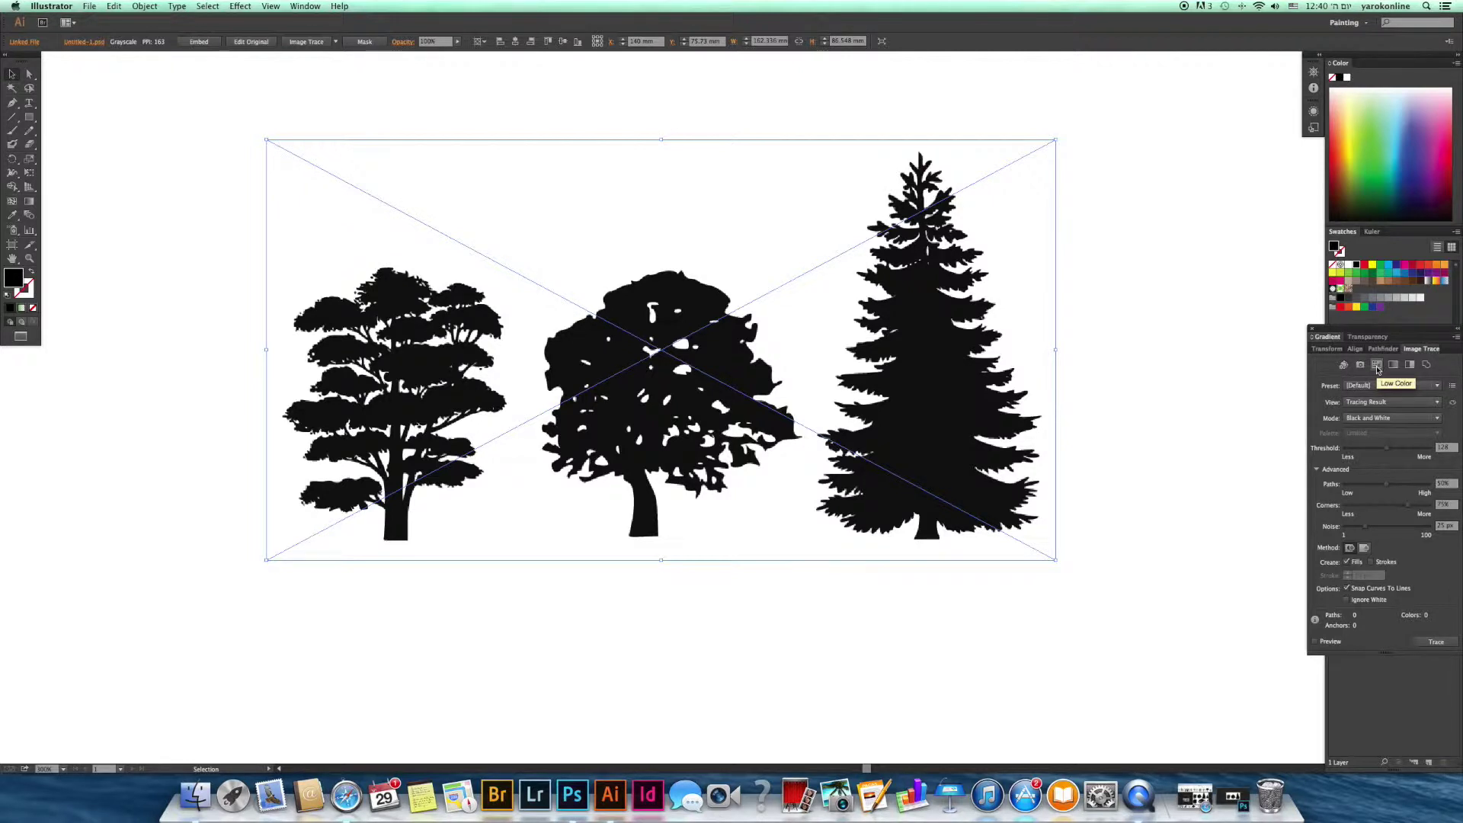
Step: Try the Low Color preset, then trace the trees with the Black and White preset
click(1377, 365)
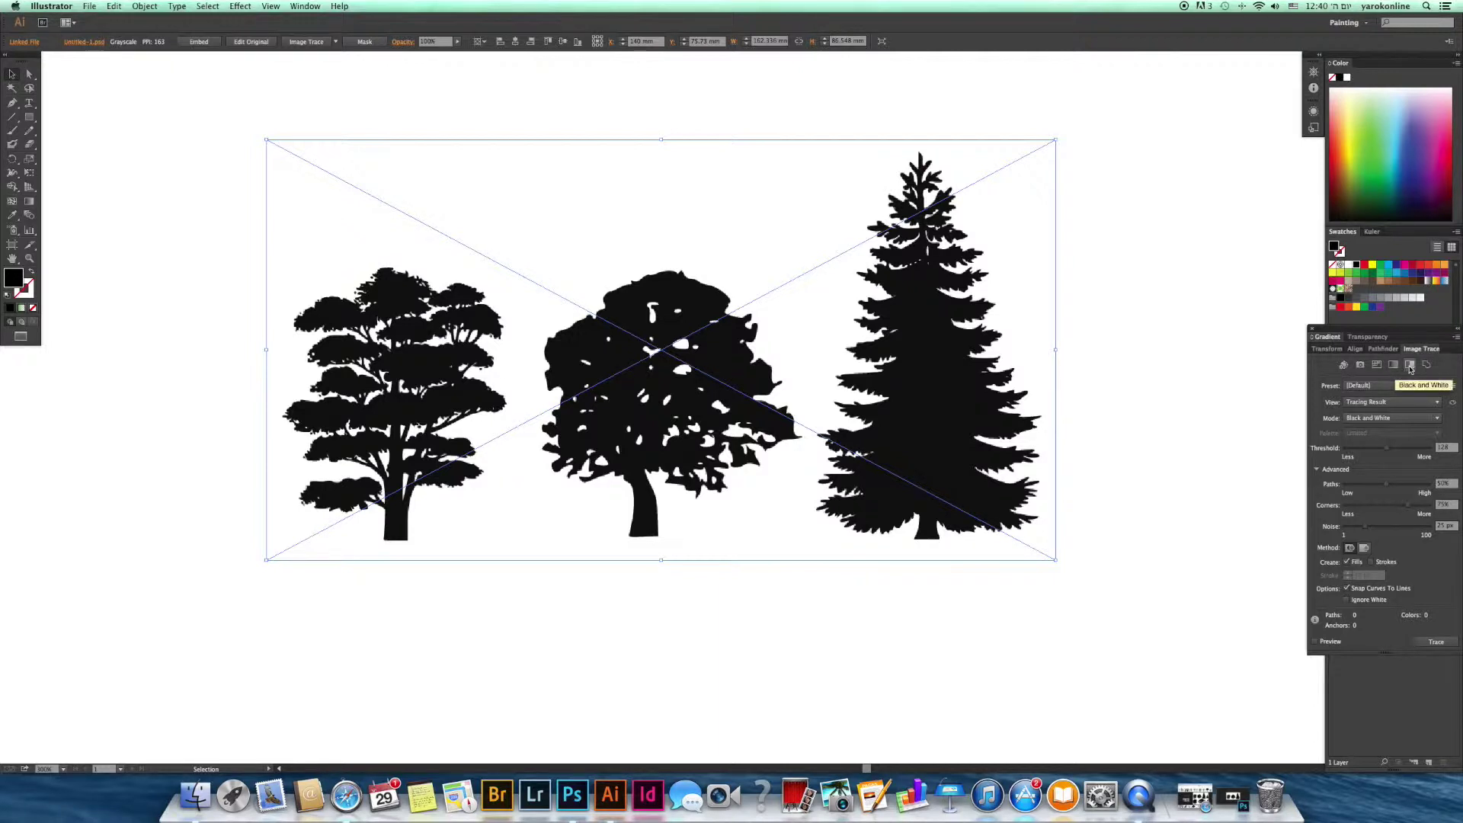
click(1410, 365)
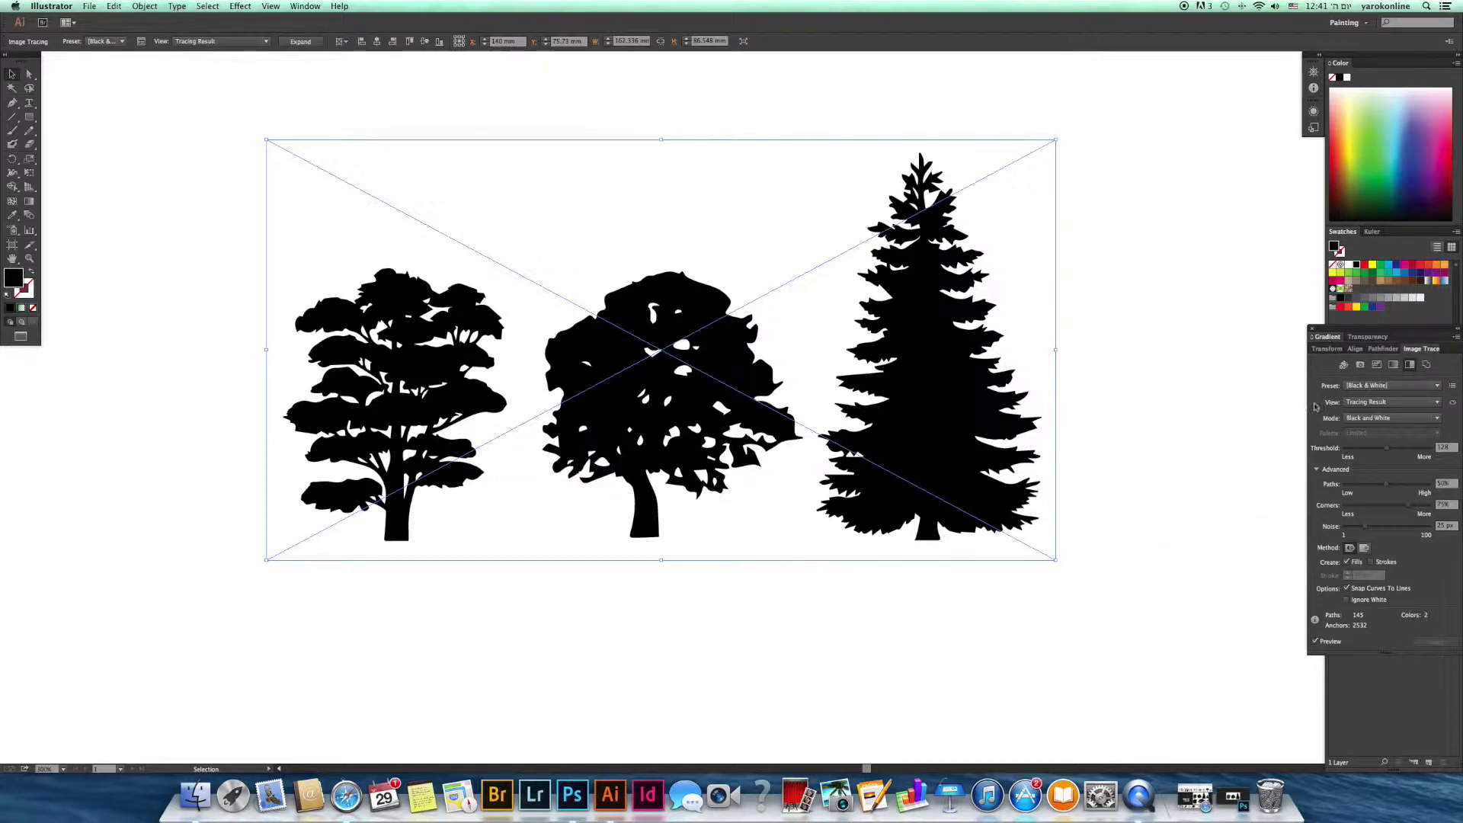
Step: Keep Black and White preset, view and mode, and set the trace threshold to about 126
click(1375, 386)
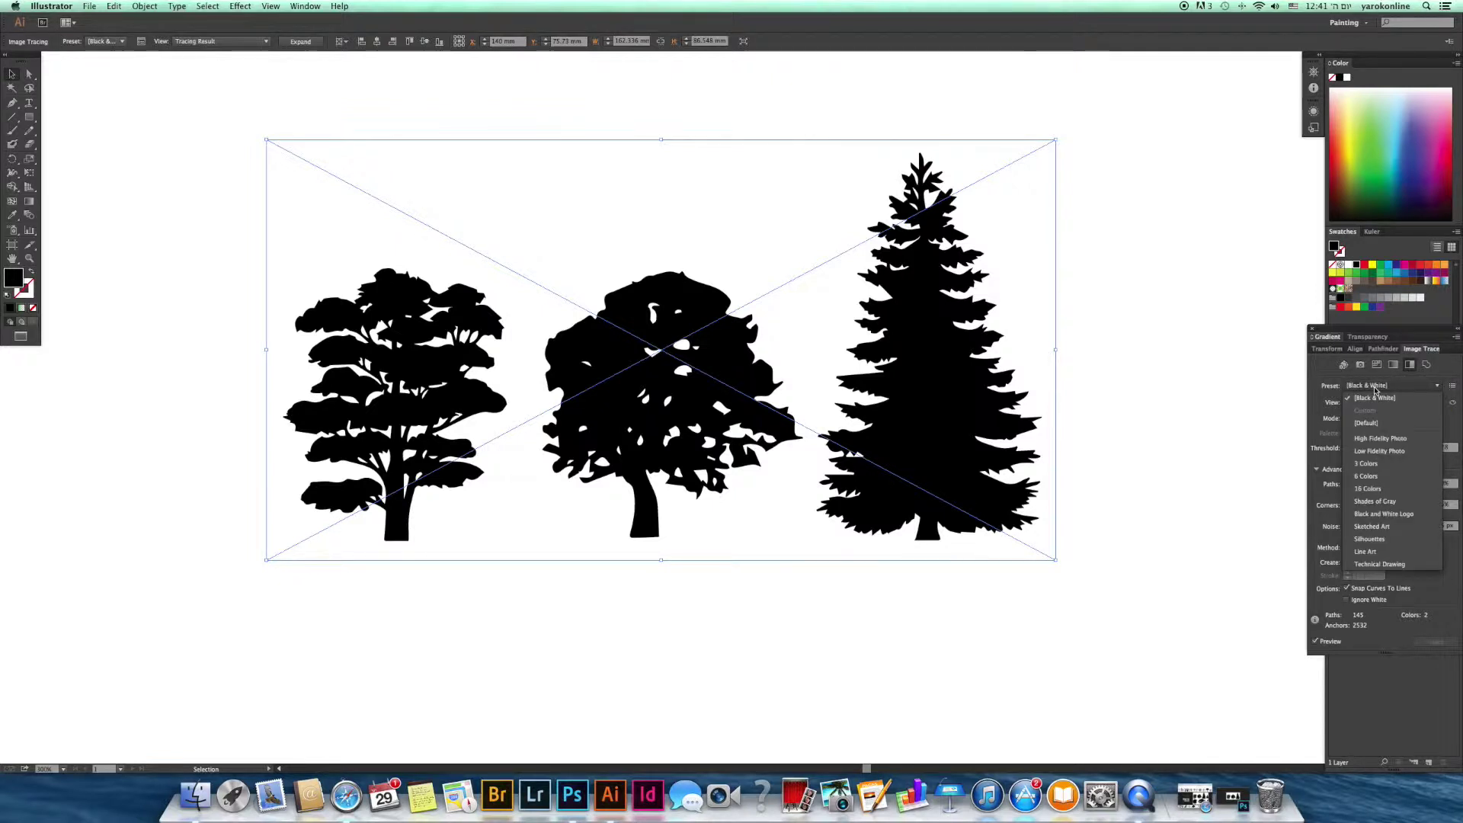
click(1376, 396)
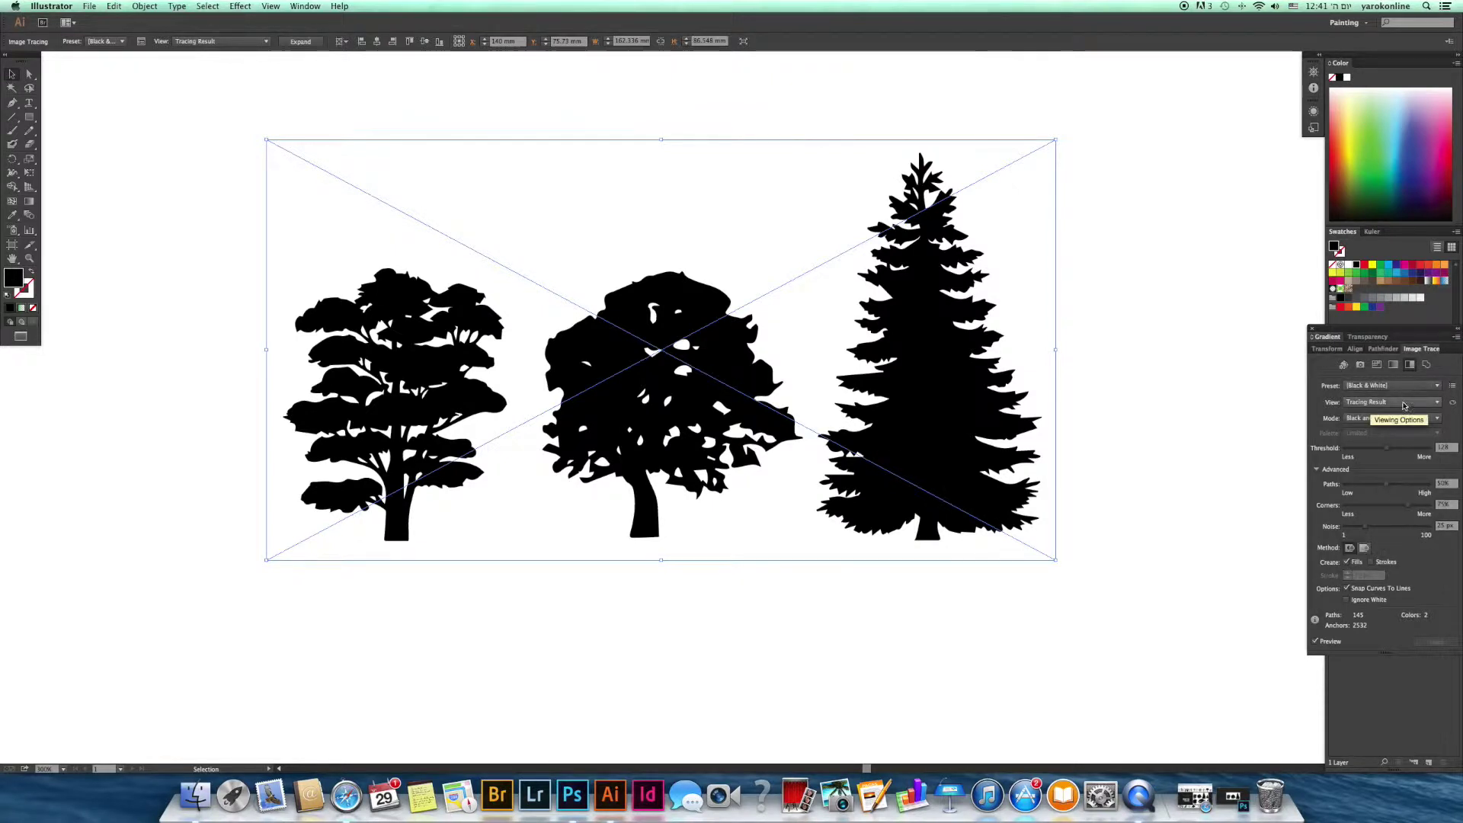
click(1403, 404)
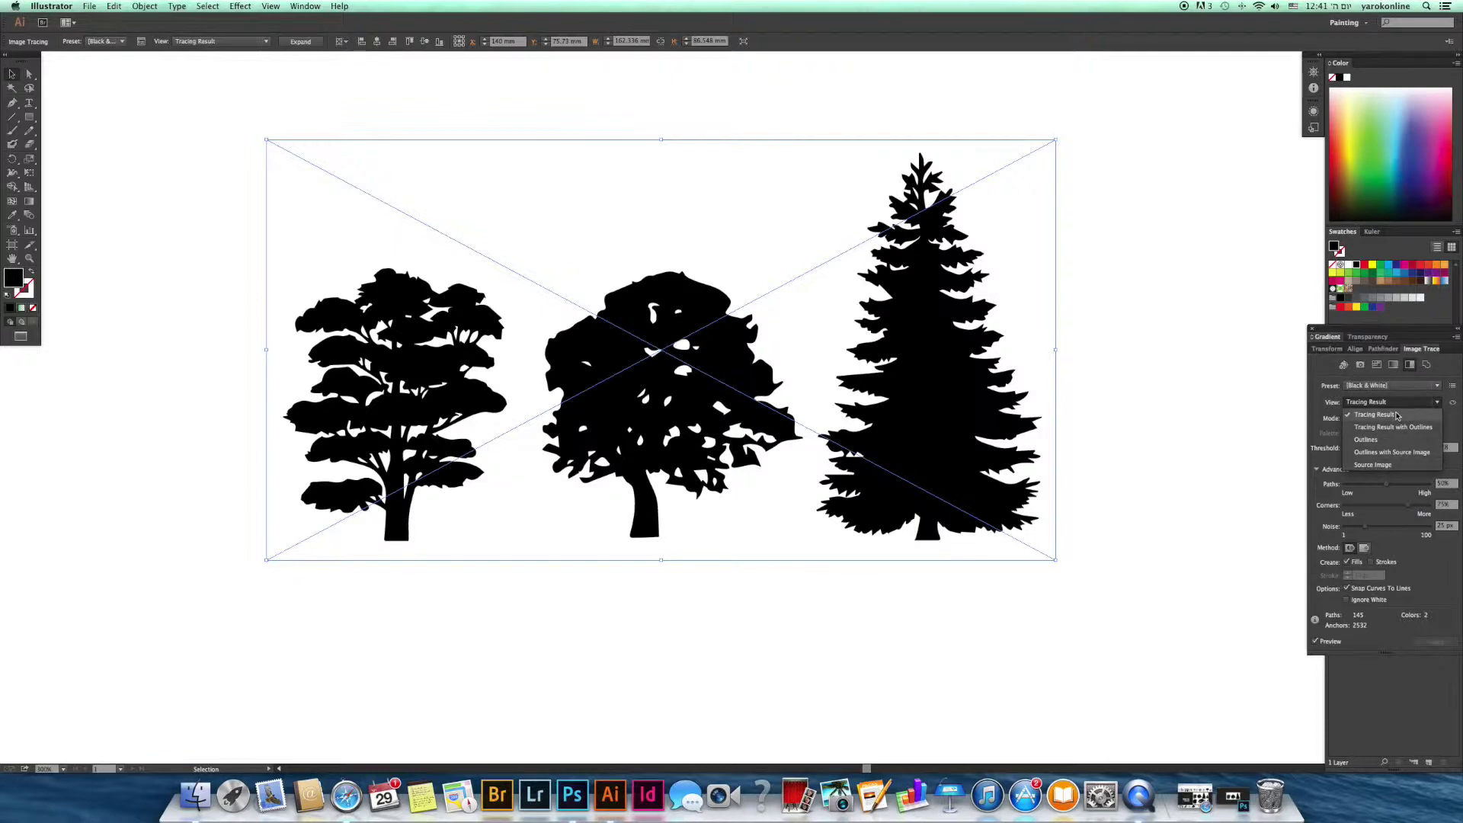
click(1397, 414)
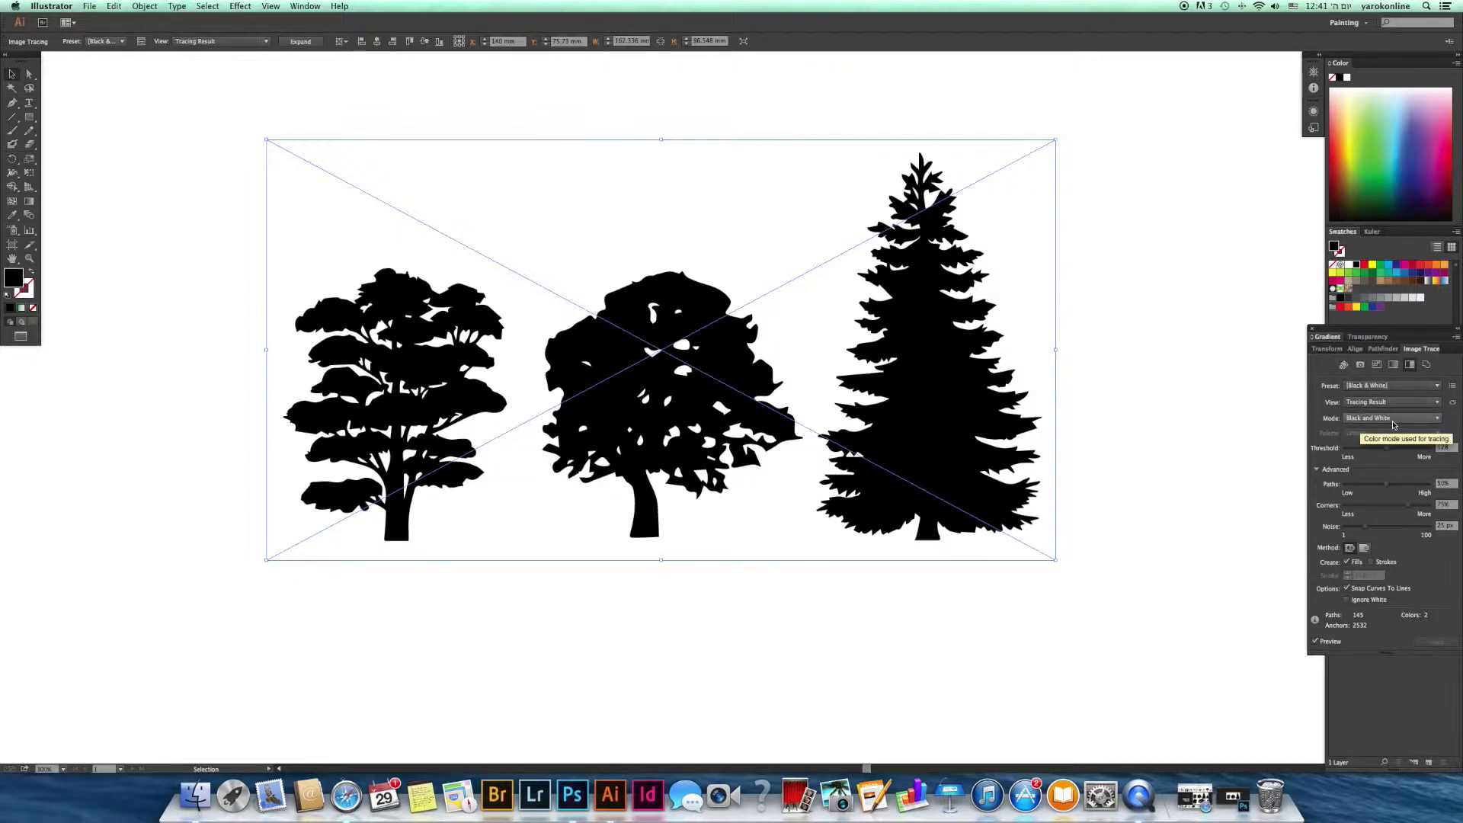
click(1394, 420)
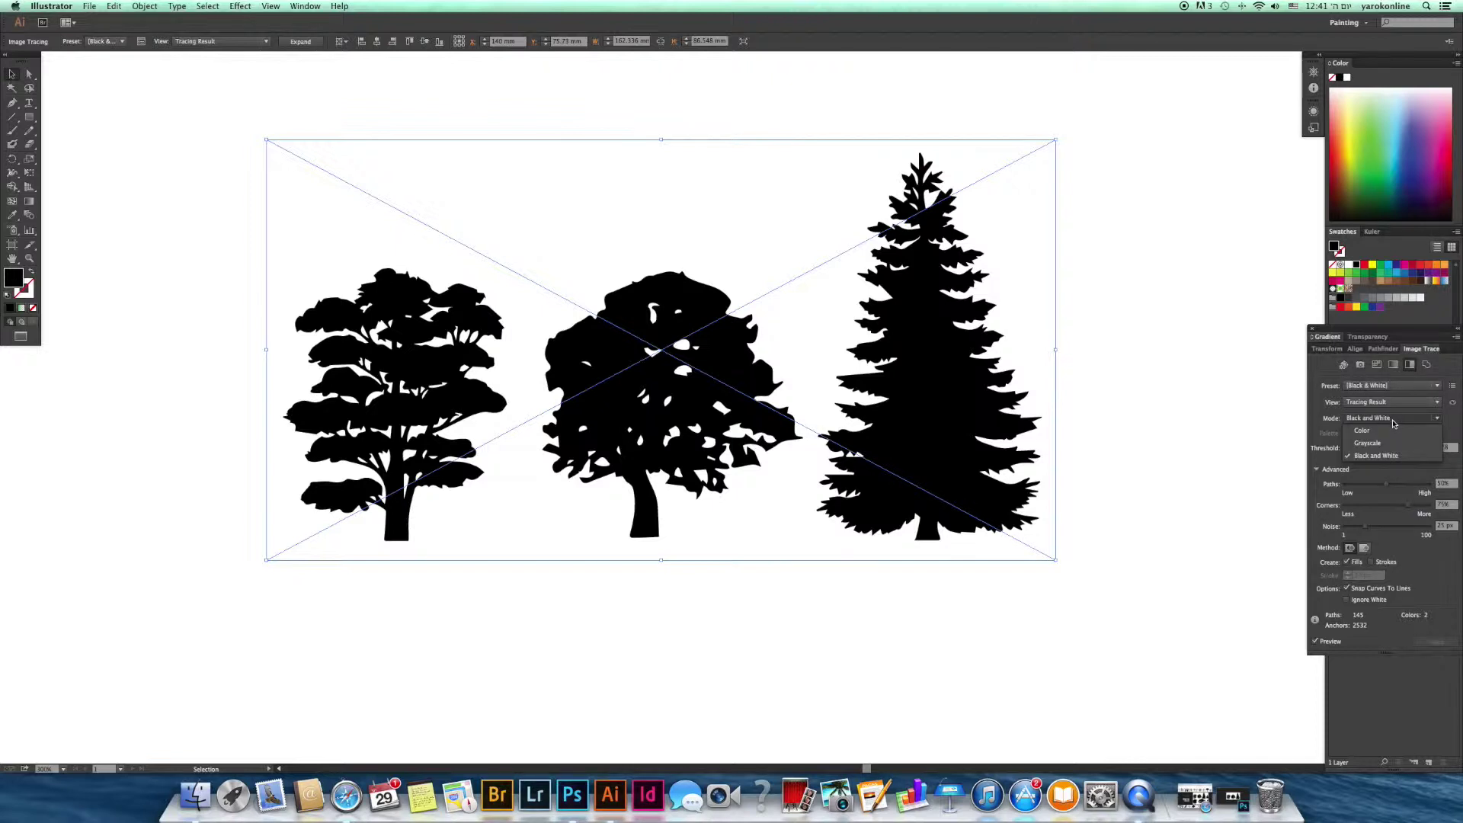
click(1394, 421)
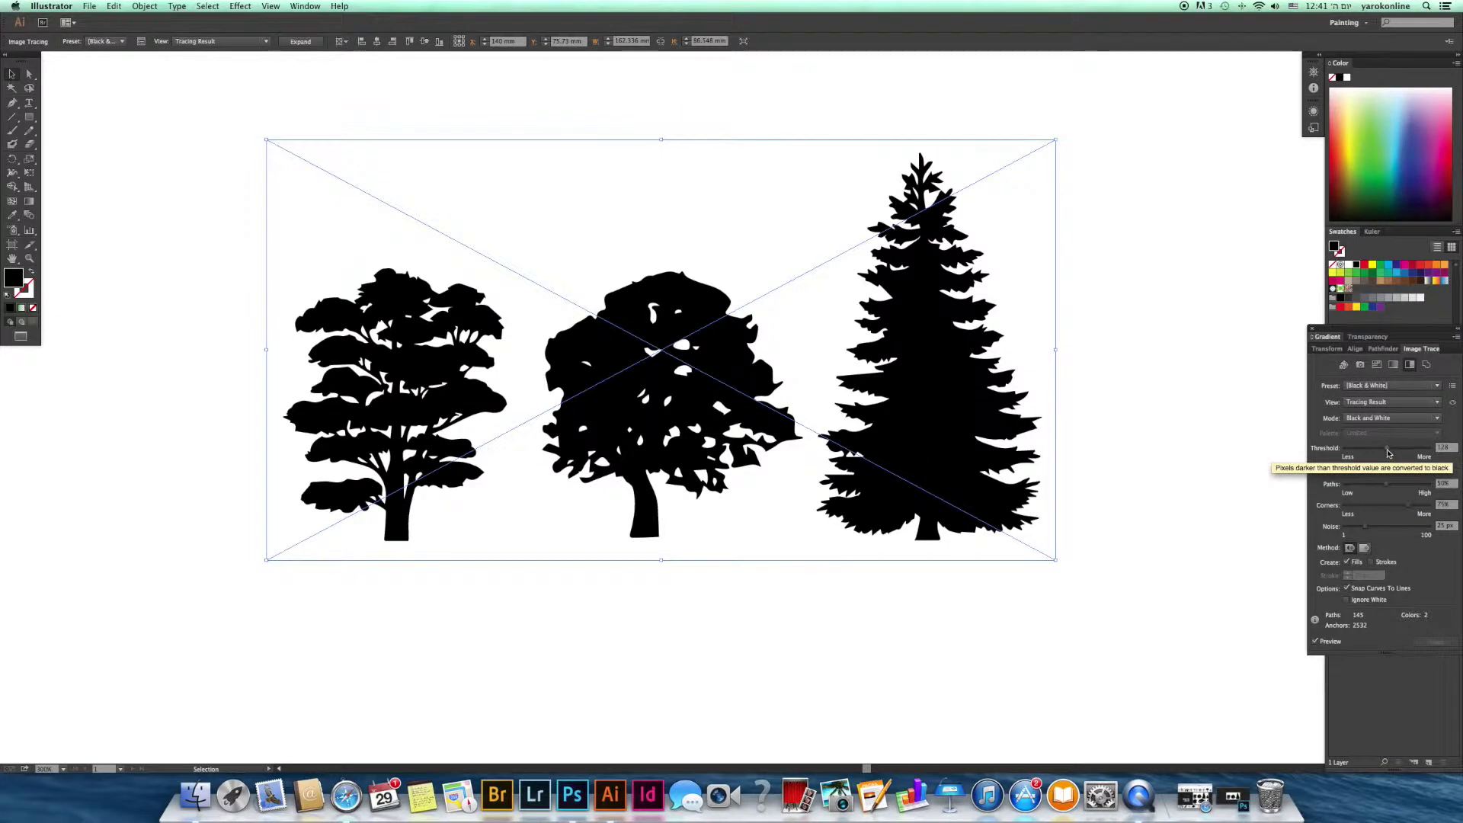
drag(1387, 451, 1376, 453)
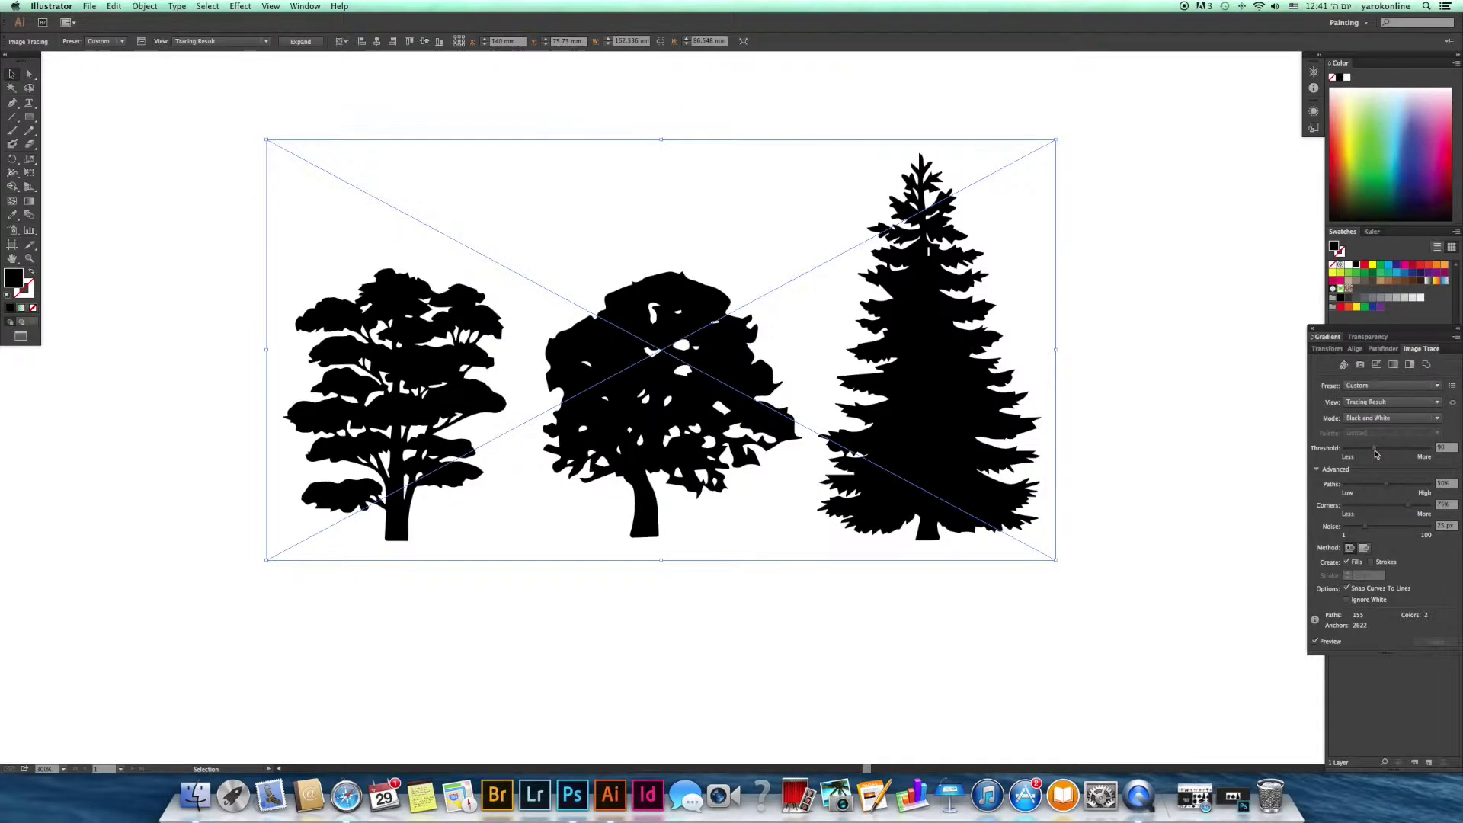
drag(1375, 452, 1387, 452)
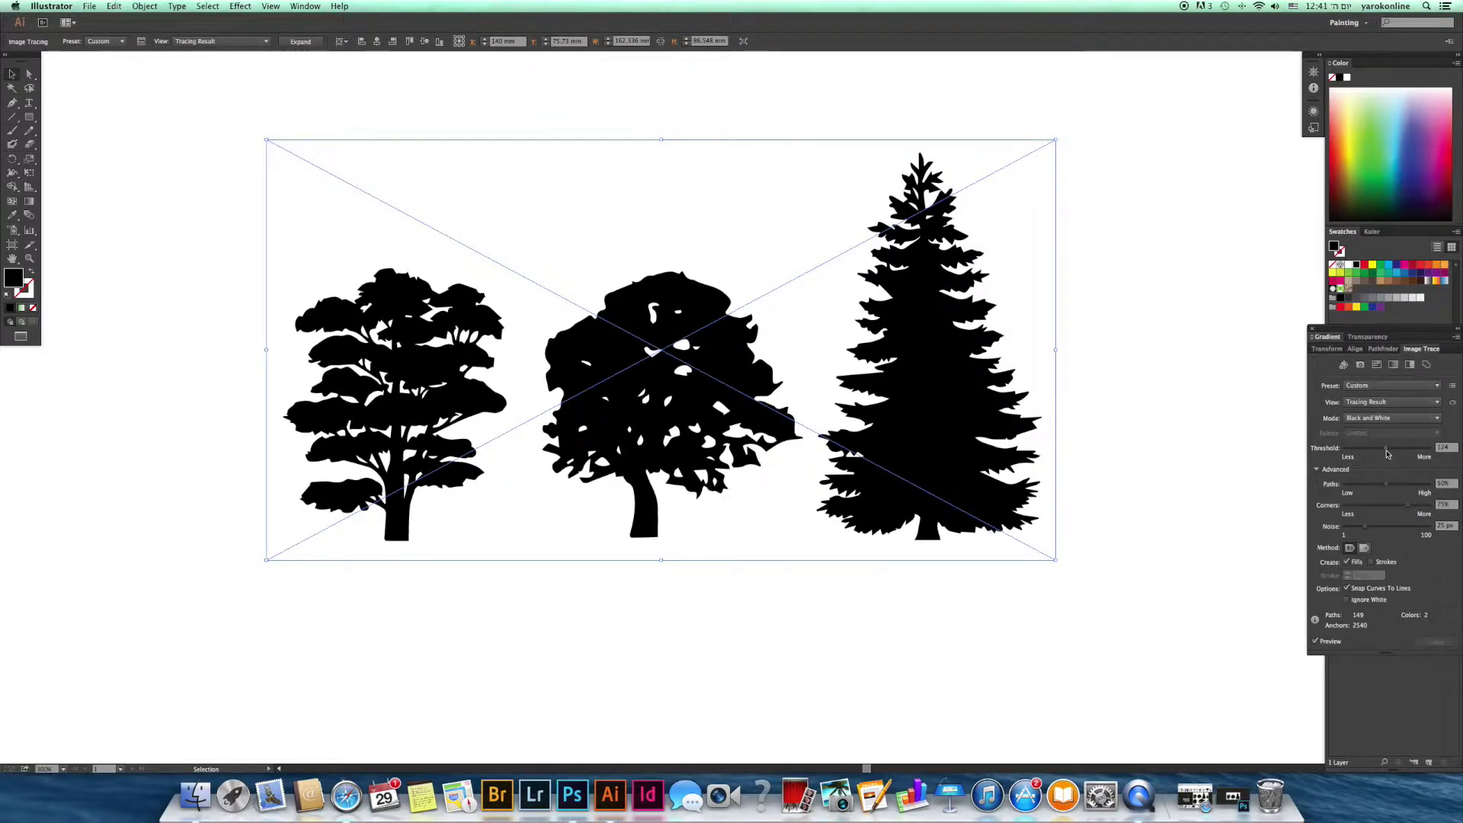
mouse_move(1387, 454)
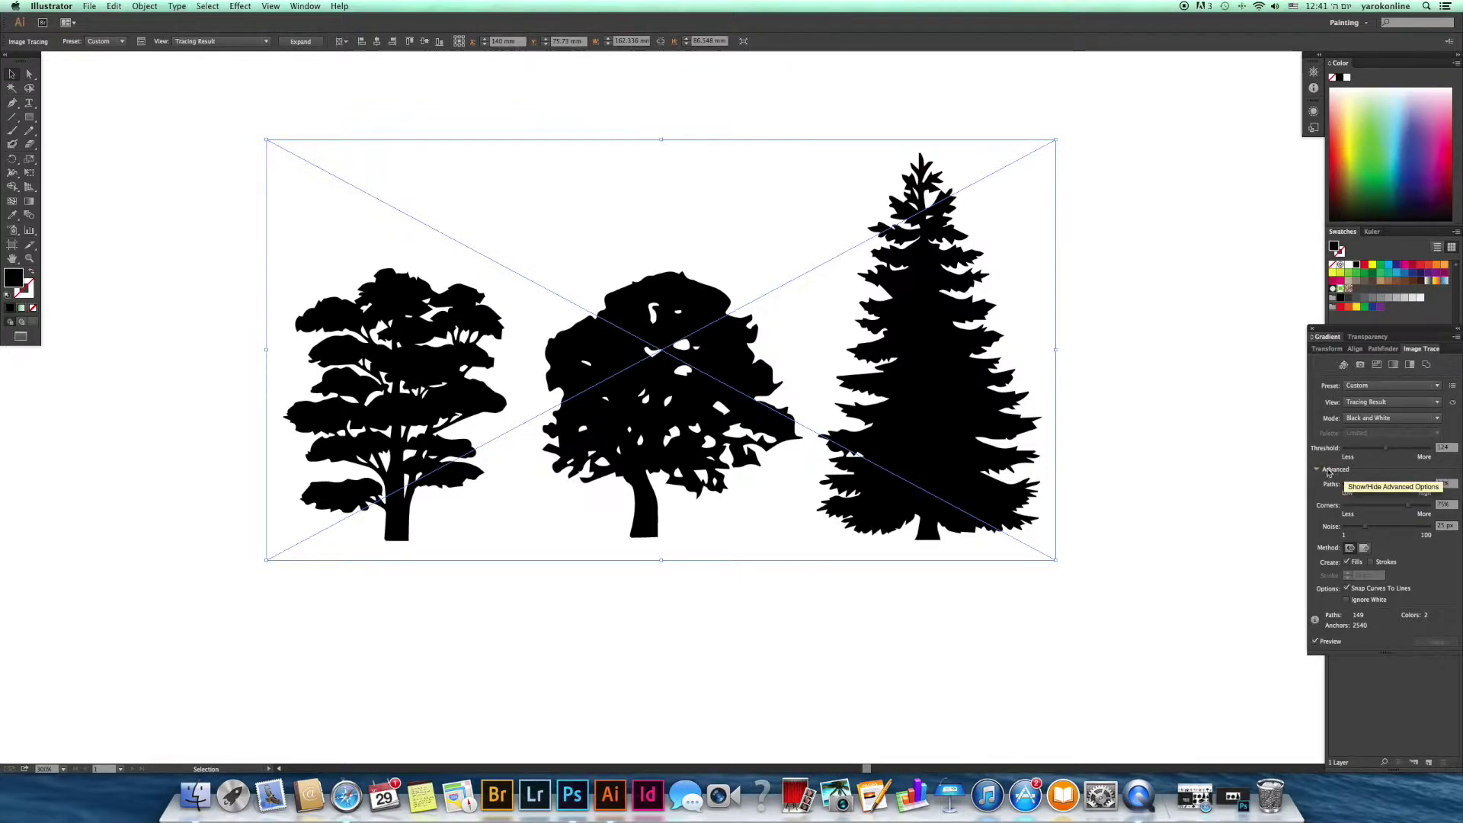
Step: In Advanced trace options, set Noise to 30 px and enable Ignore White
click(1316, 470)
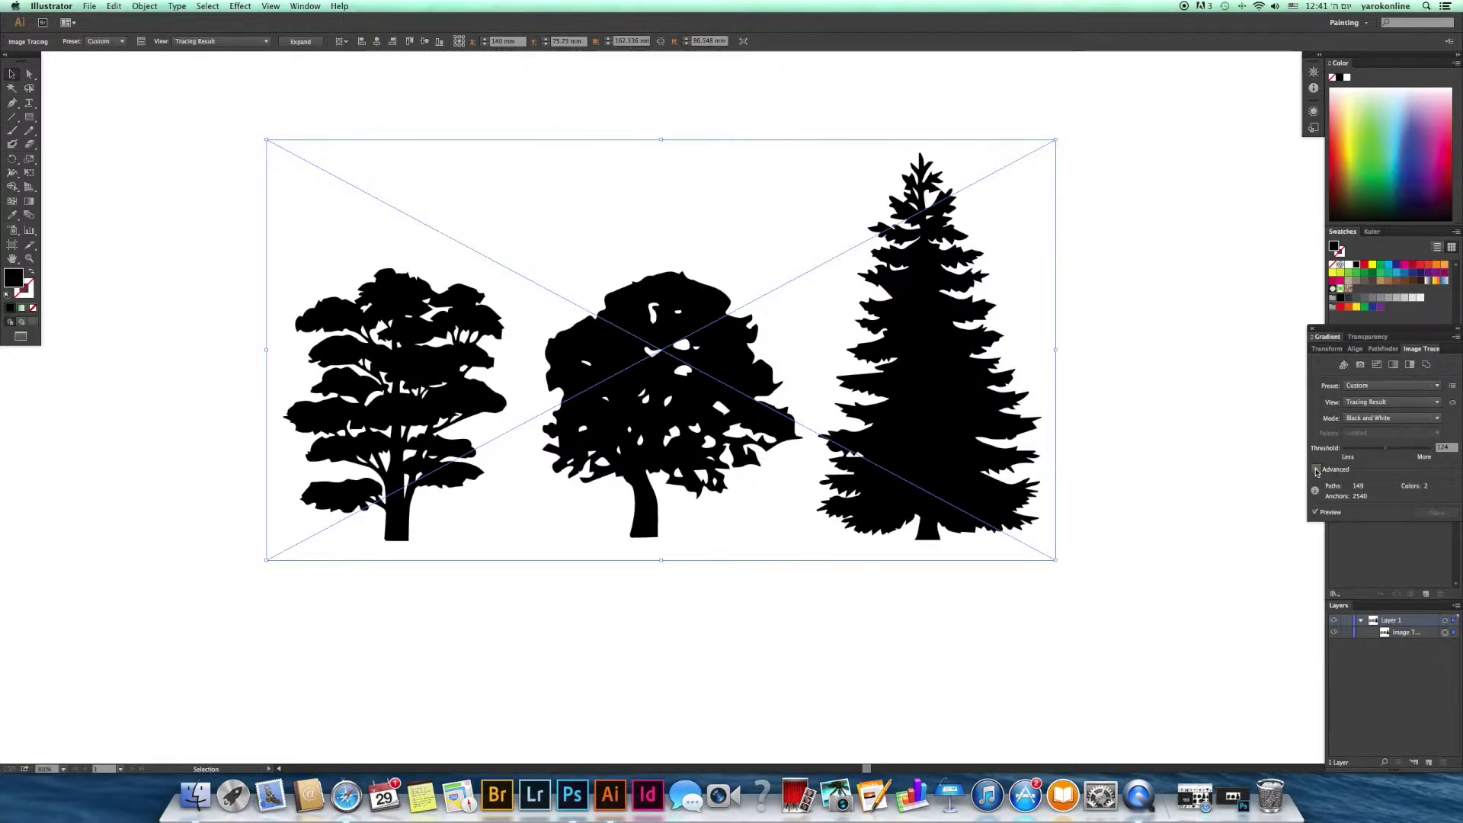
click(1316, 470)
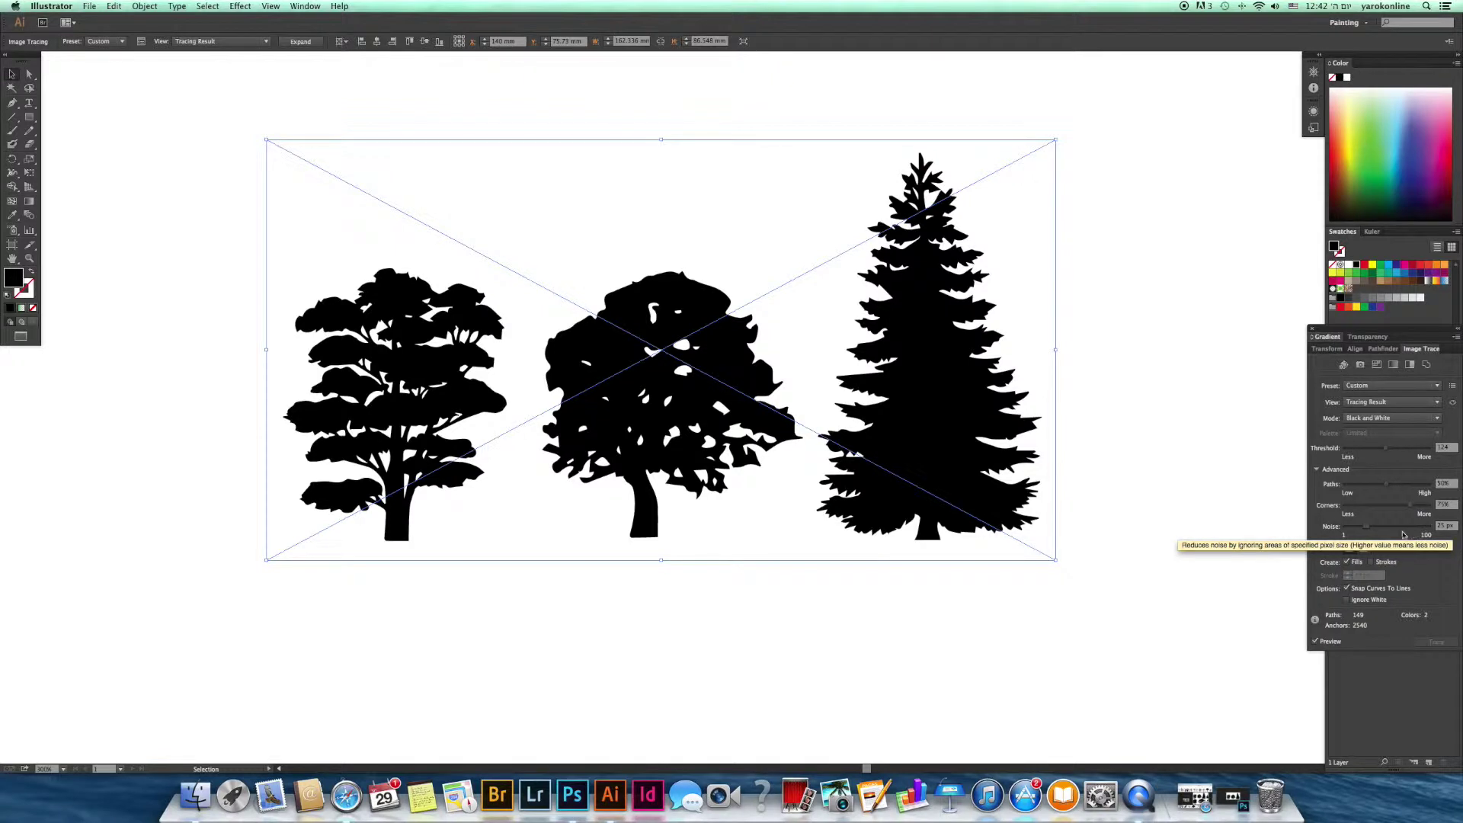
click(1404, 529)
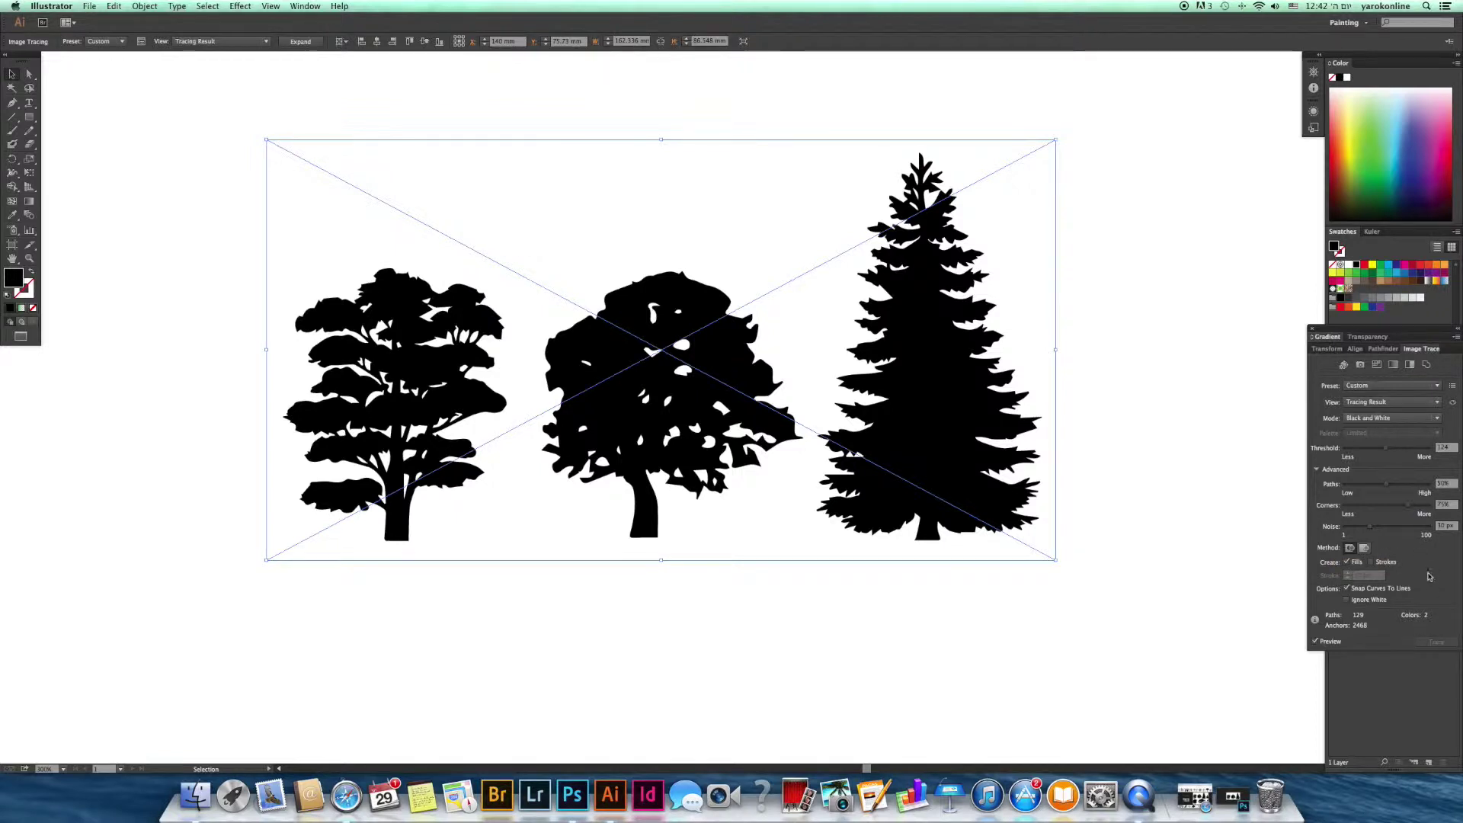
click(1346, 601)
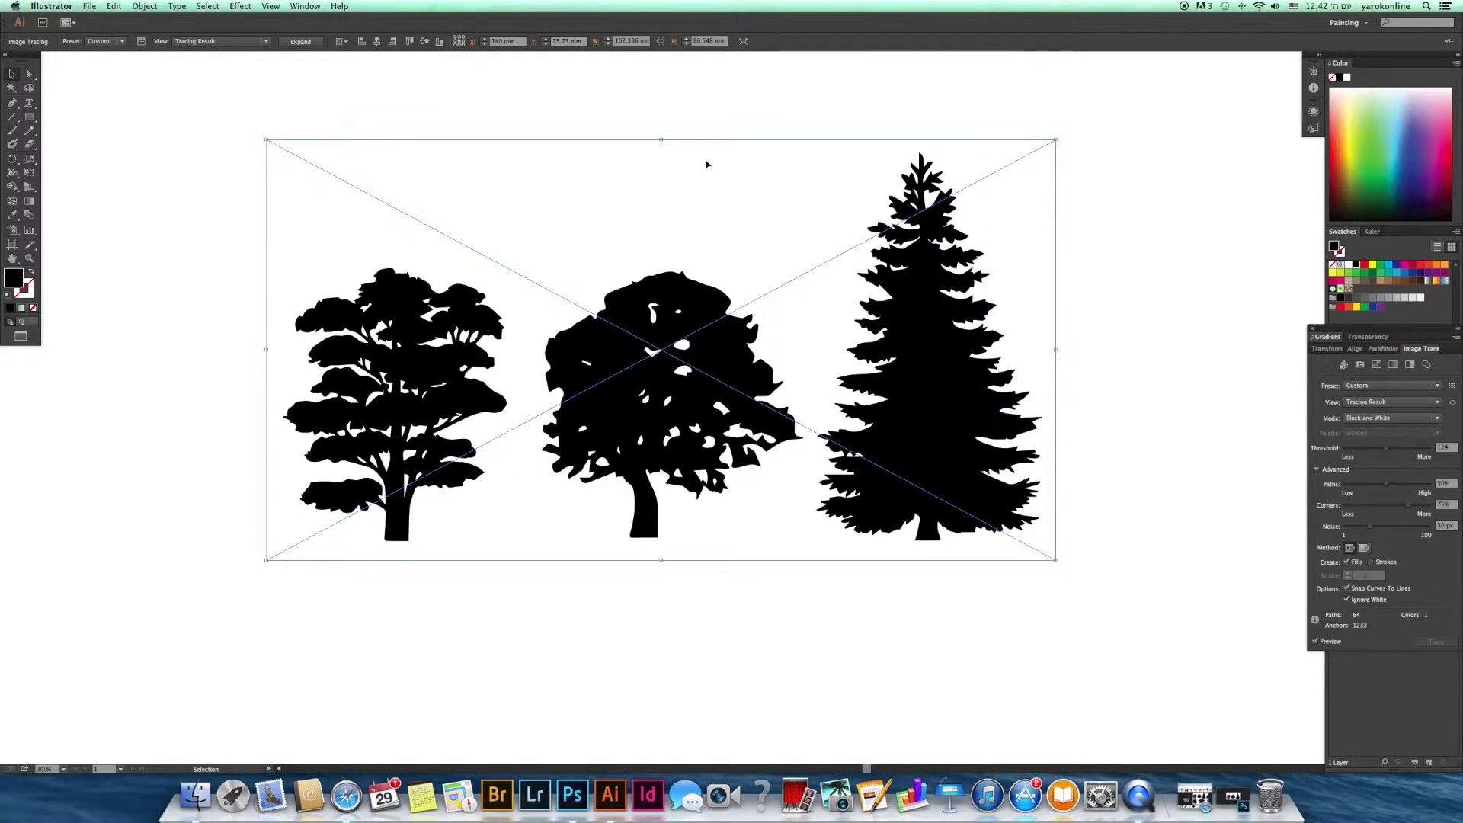
key(a)
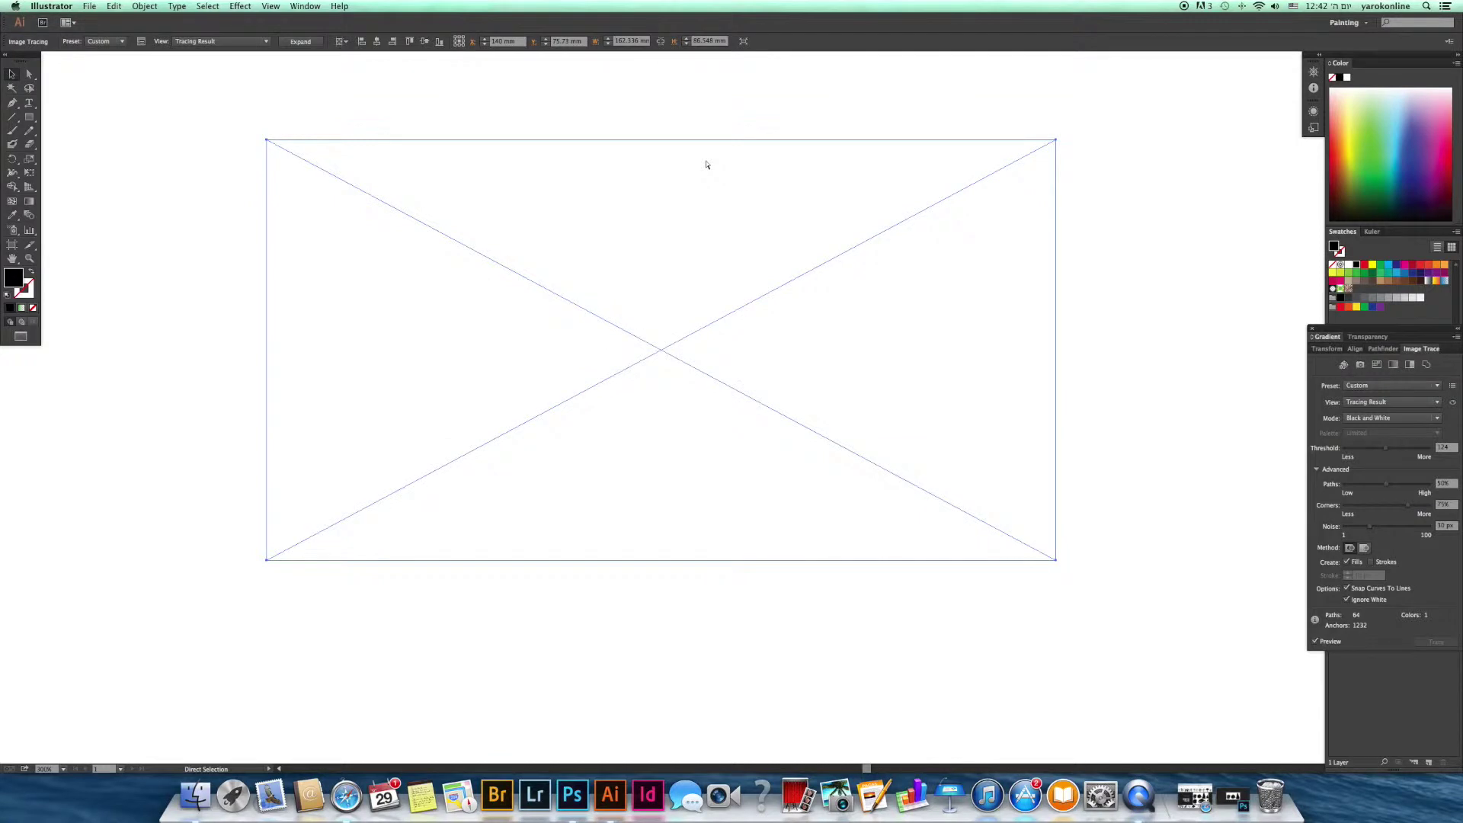
key(v)
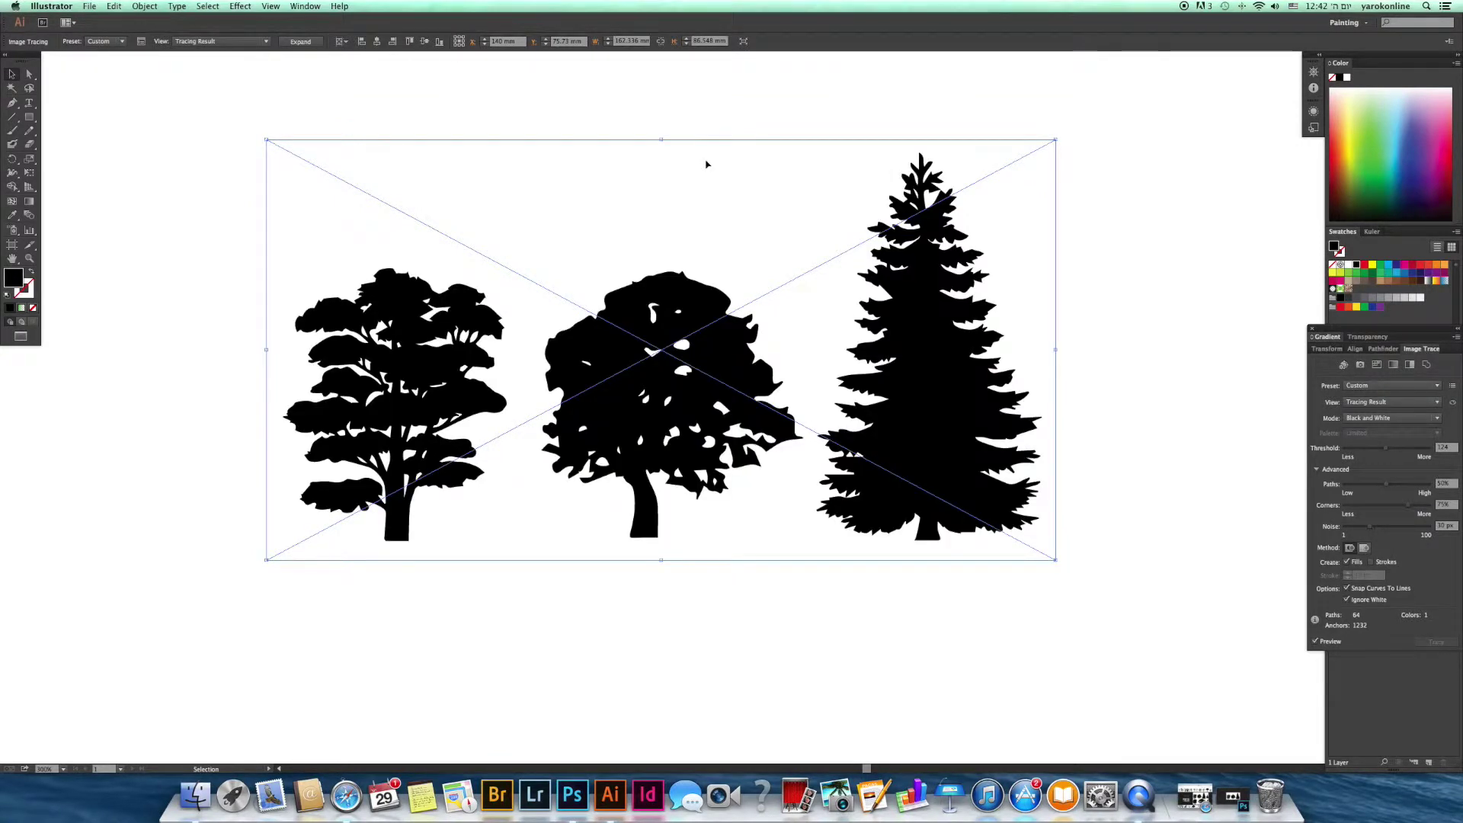
Step: Expand the tree trace into vector paths, check it in Outline view, ungroup, and deselect
click(301, 43)
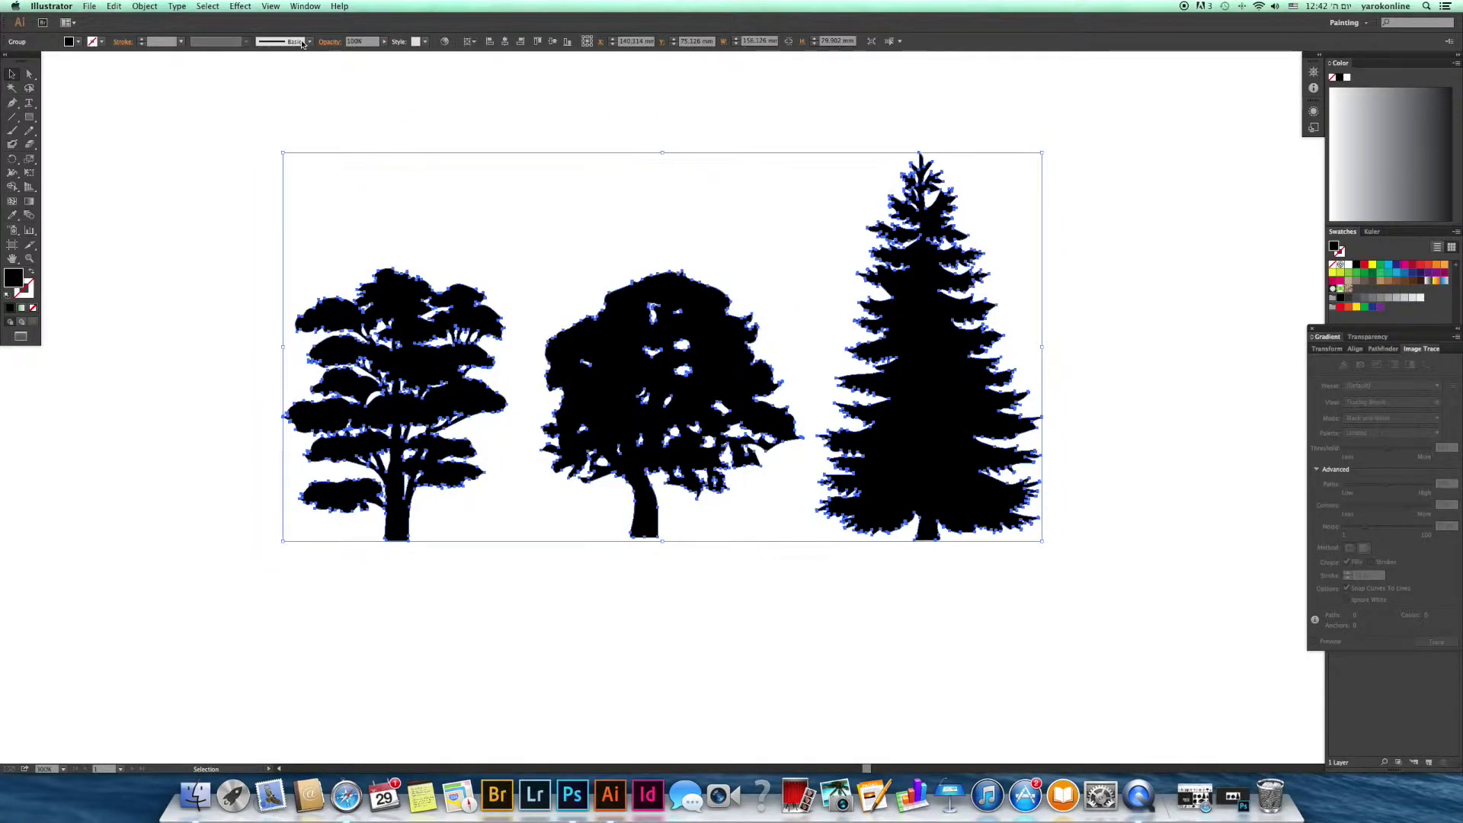
key(super+y)
key(super+y)
click(142, 7)
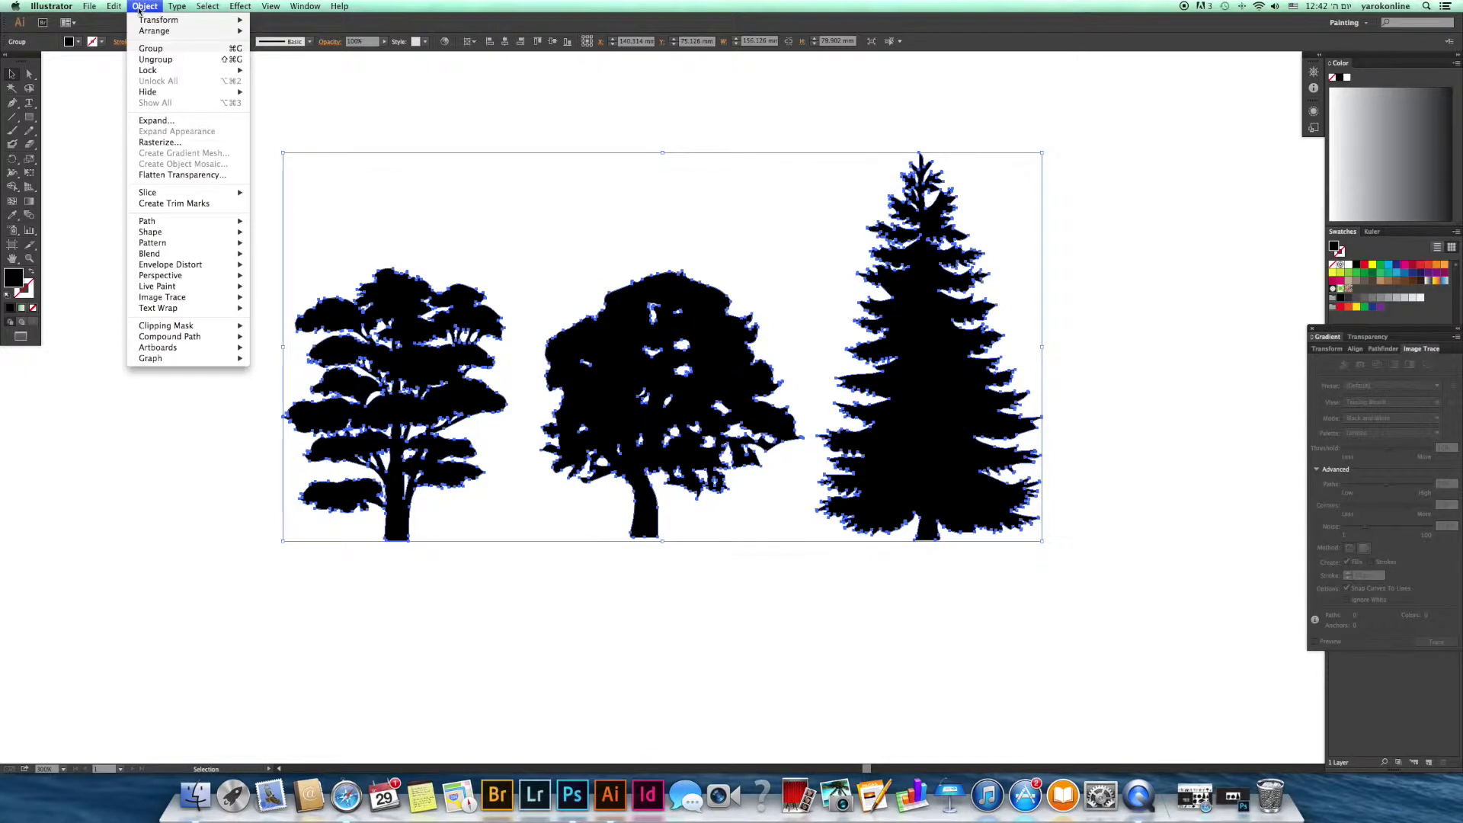
click(156, 60)
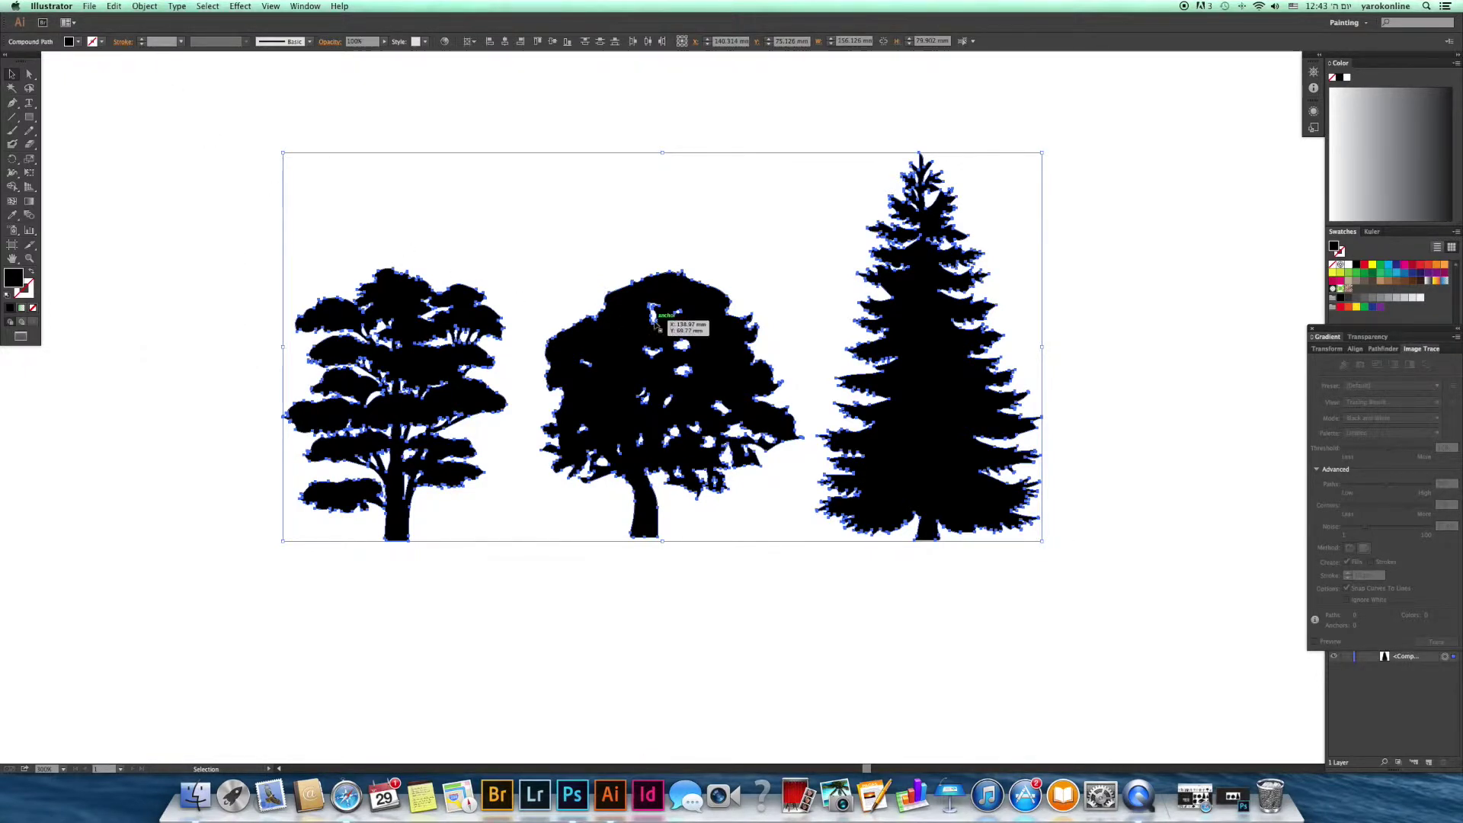
scroll(140, 120, down, 1)
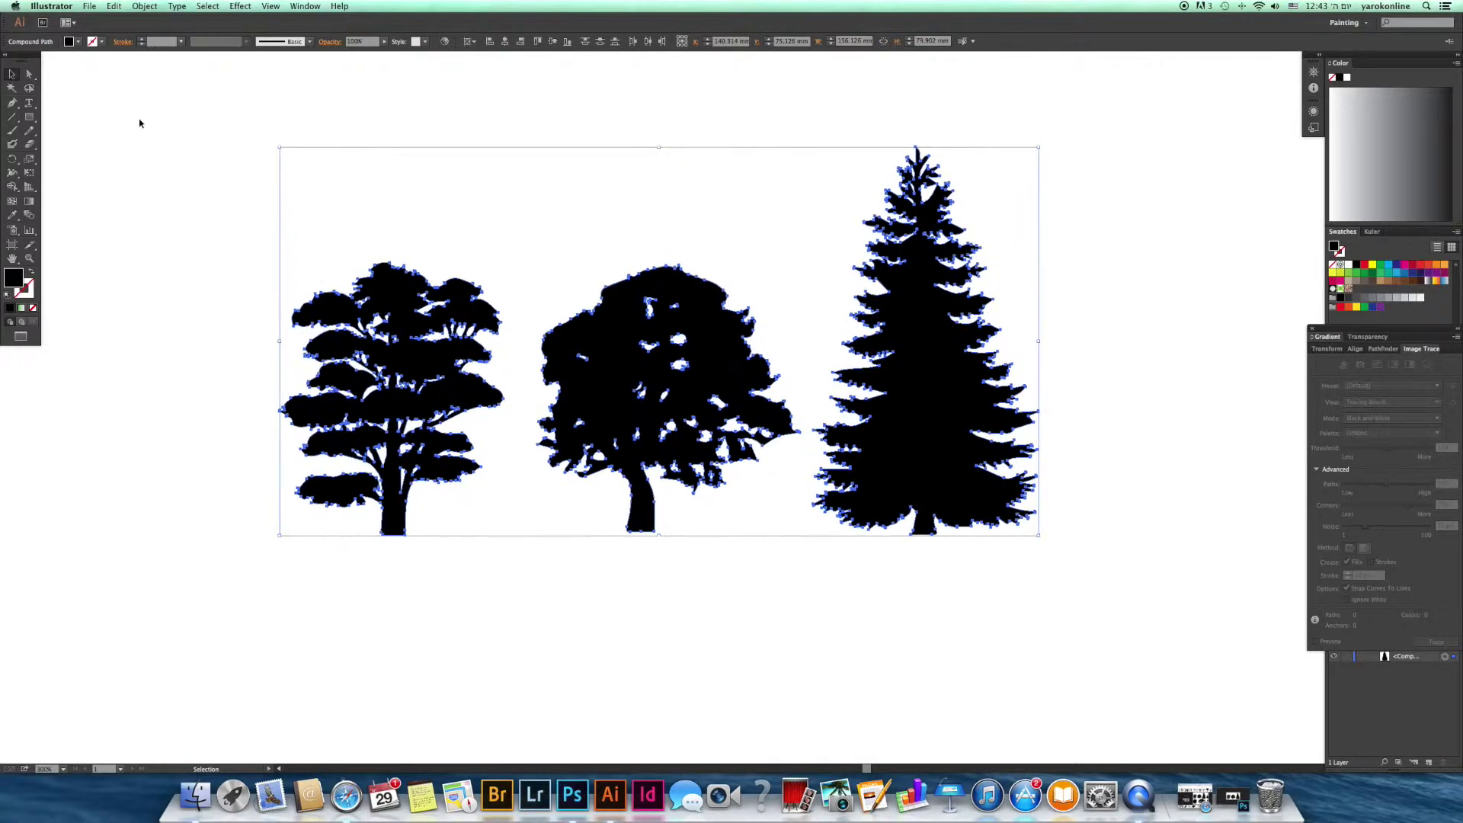
key(a)
drag(213, 114, 313, 214)
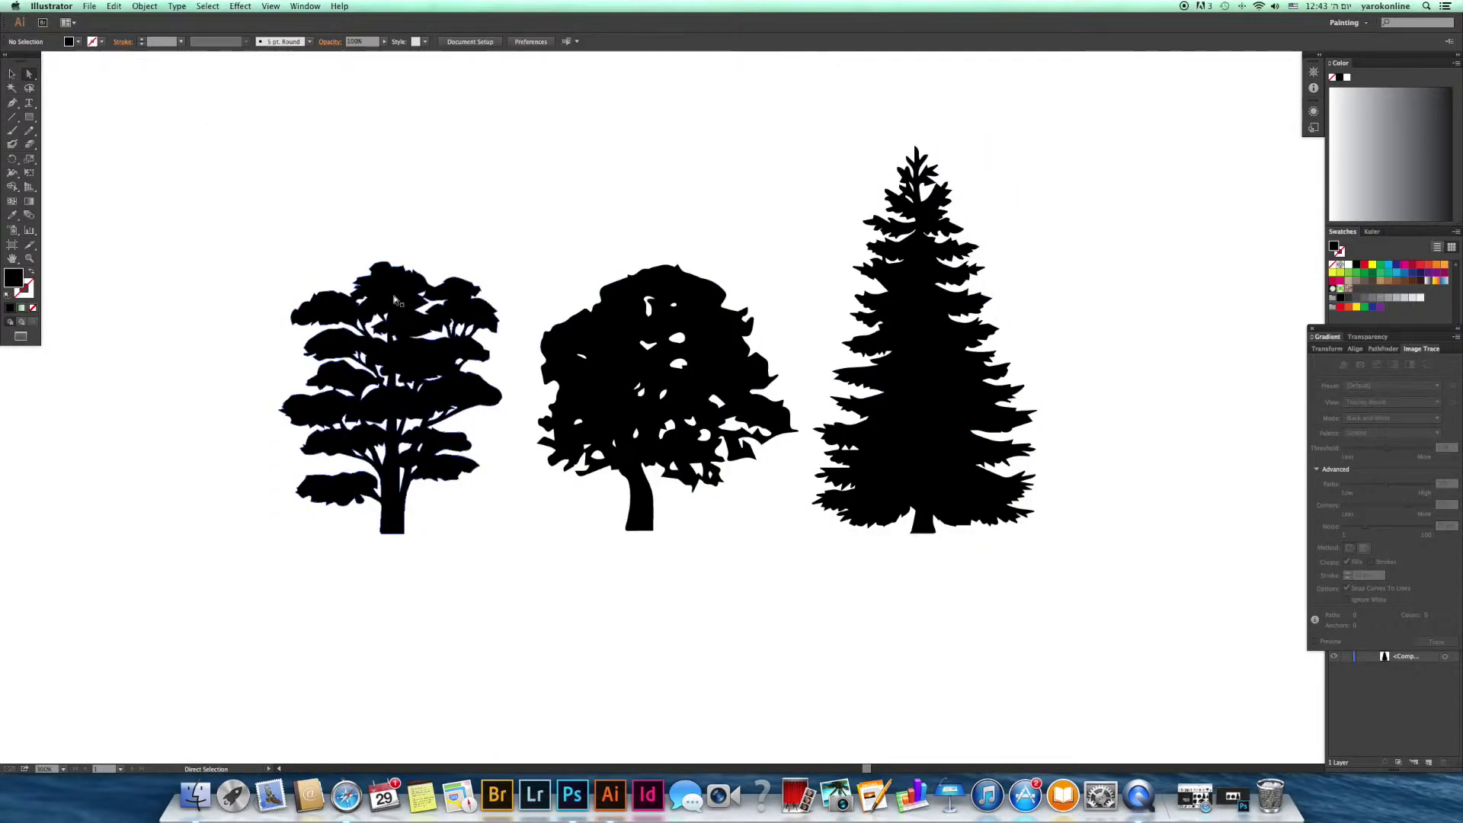
Step: Fill the left tree green, middle tree cyan-blue, right pine dark magenta, then select all three
click(11, 74)
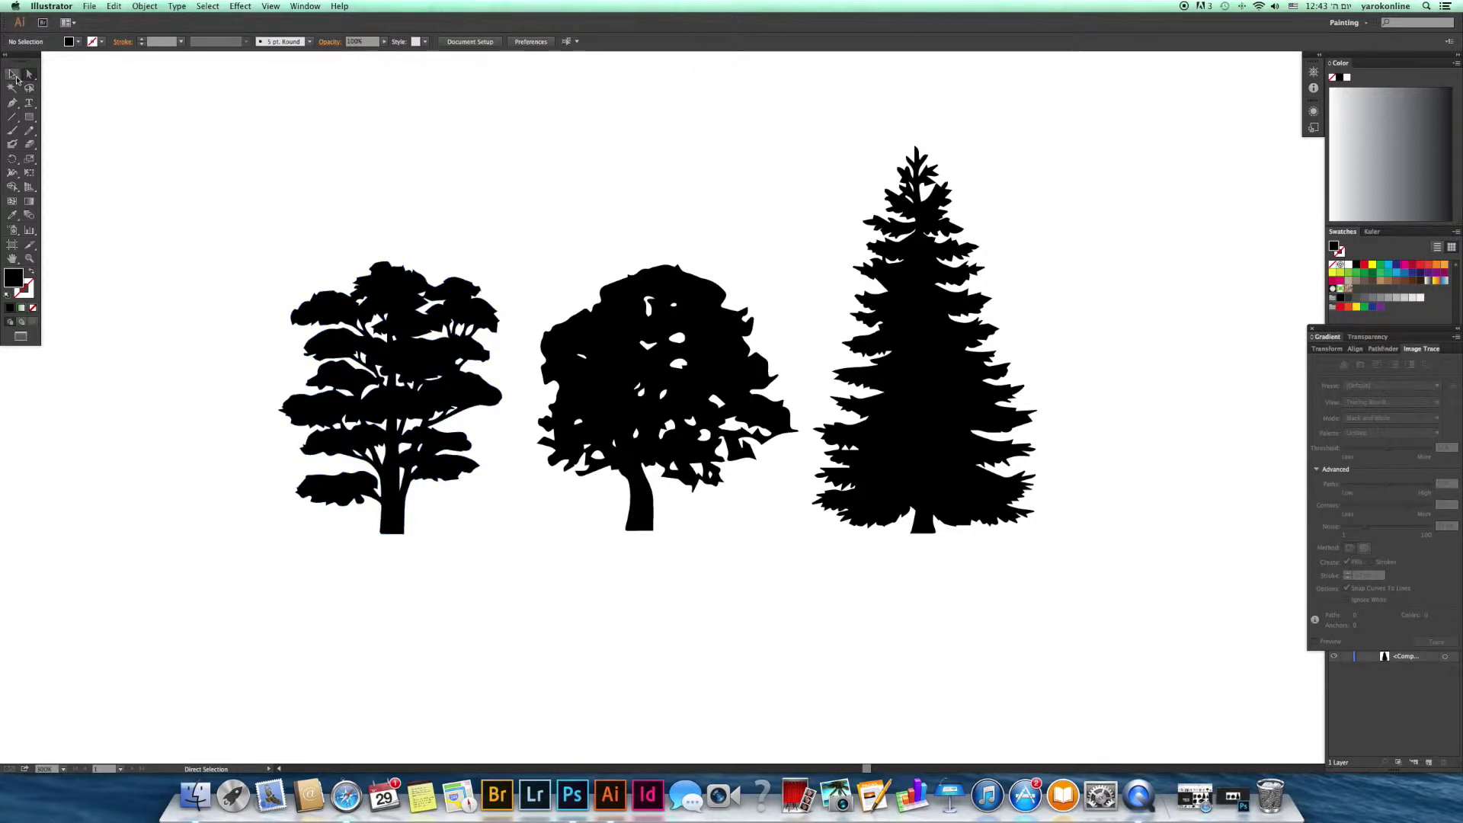
click(384, 305)
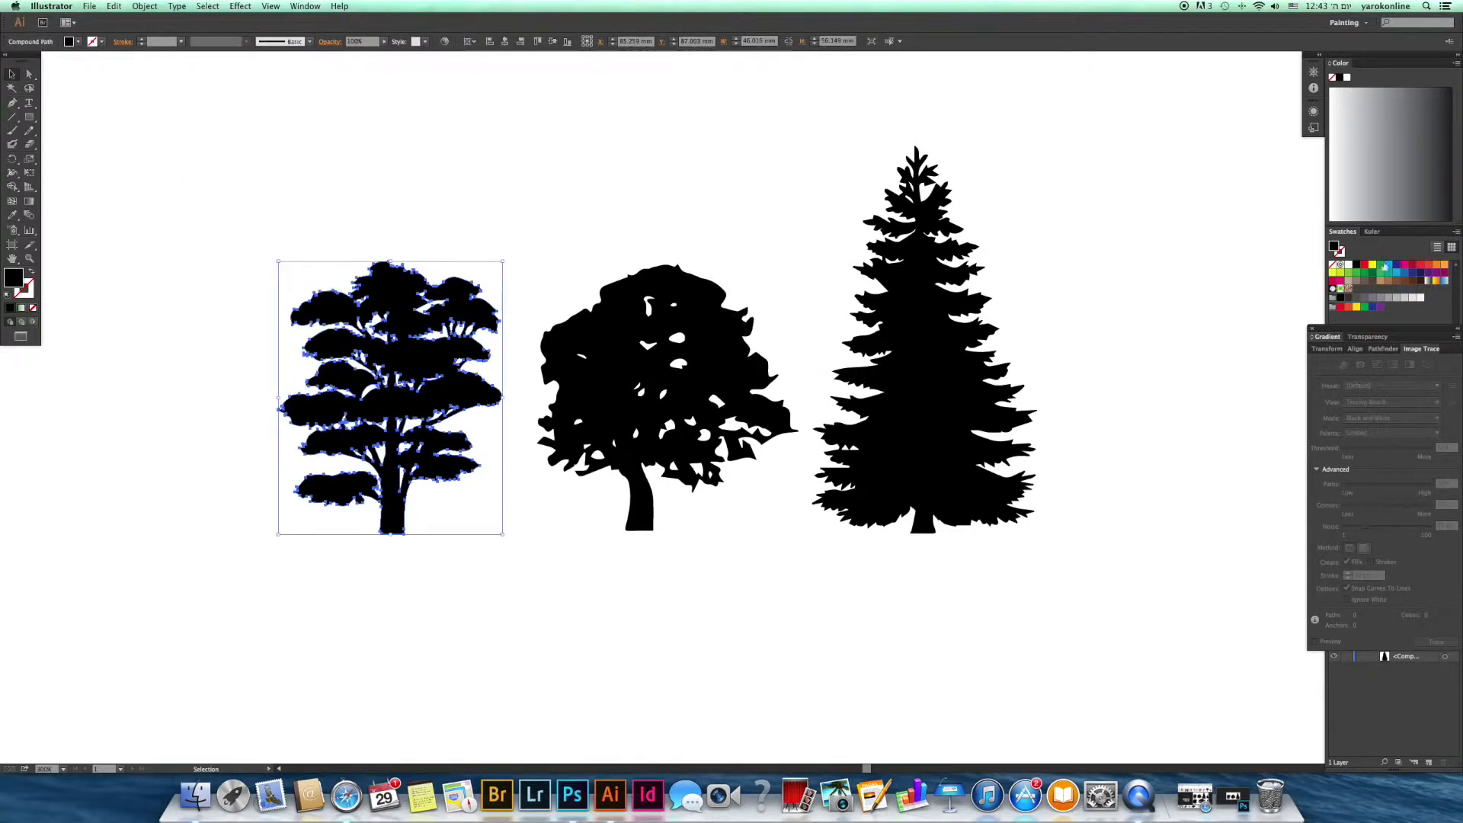
click(1356, 272)
click(676, 292)
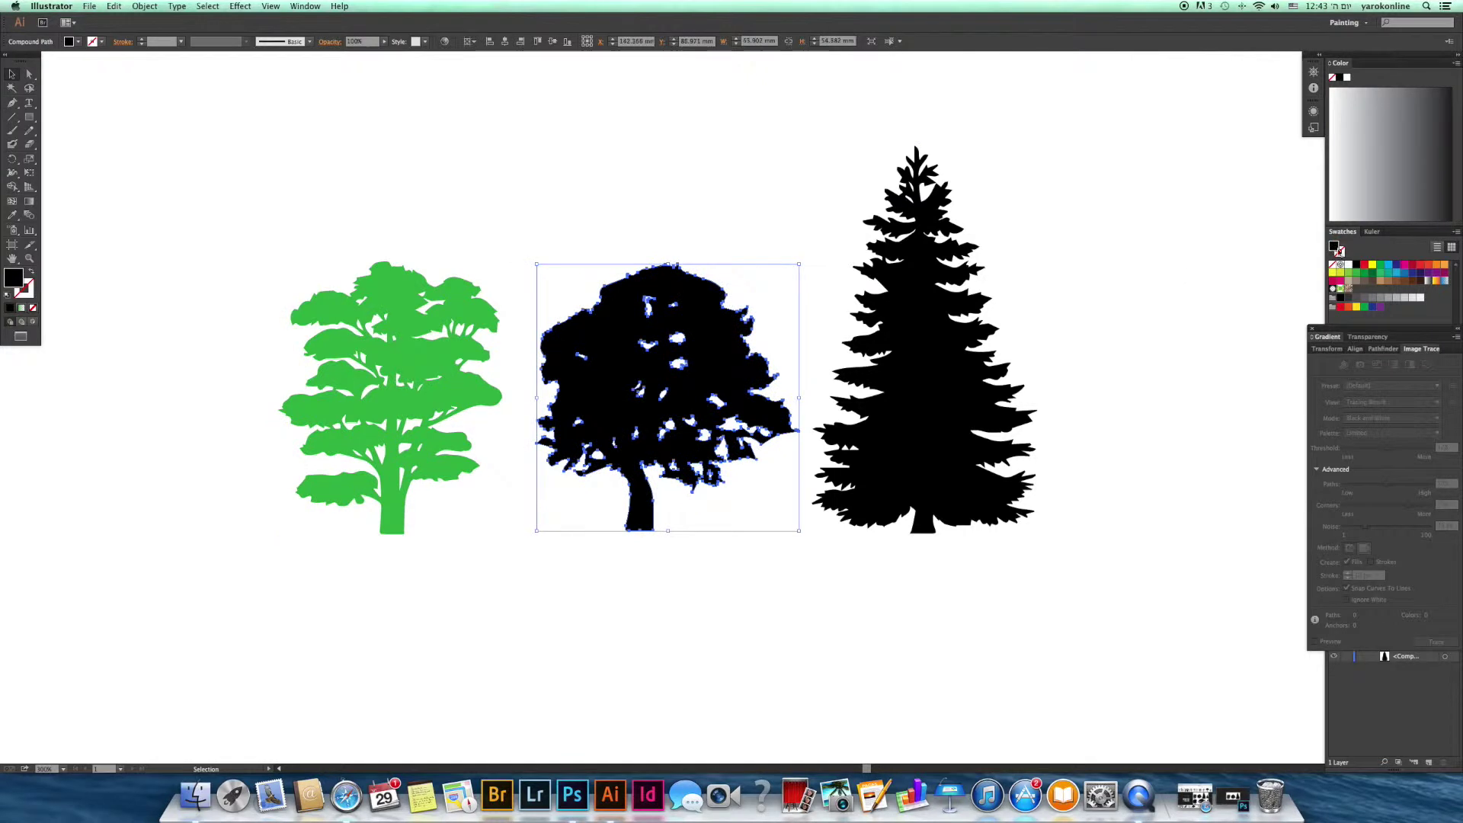
click(1389, 266)
click(894, 283)
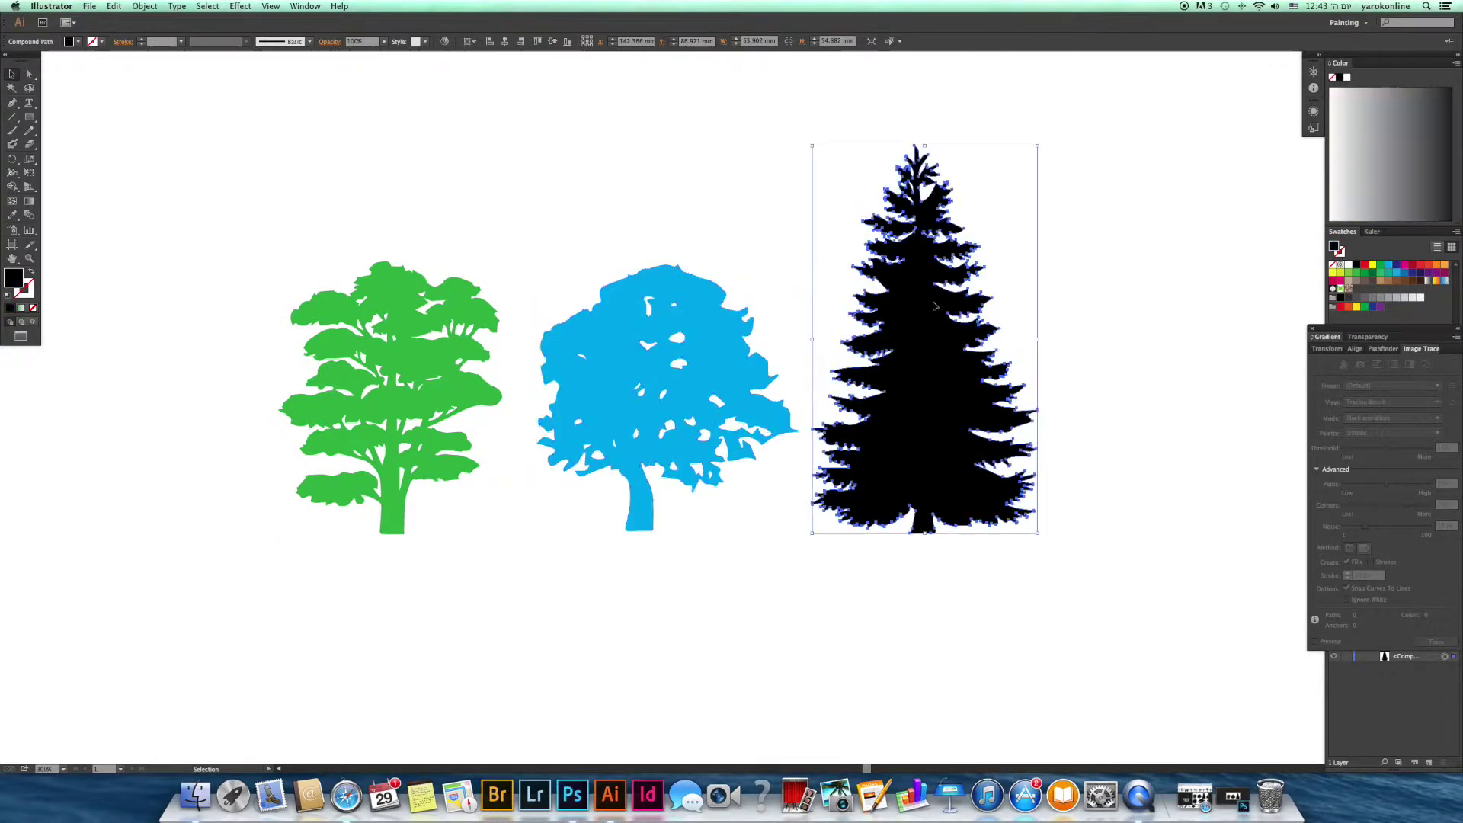
click(1443, 272)
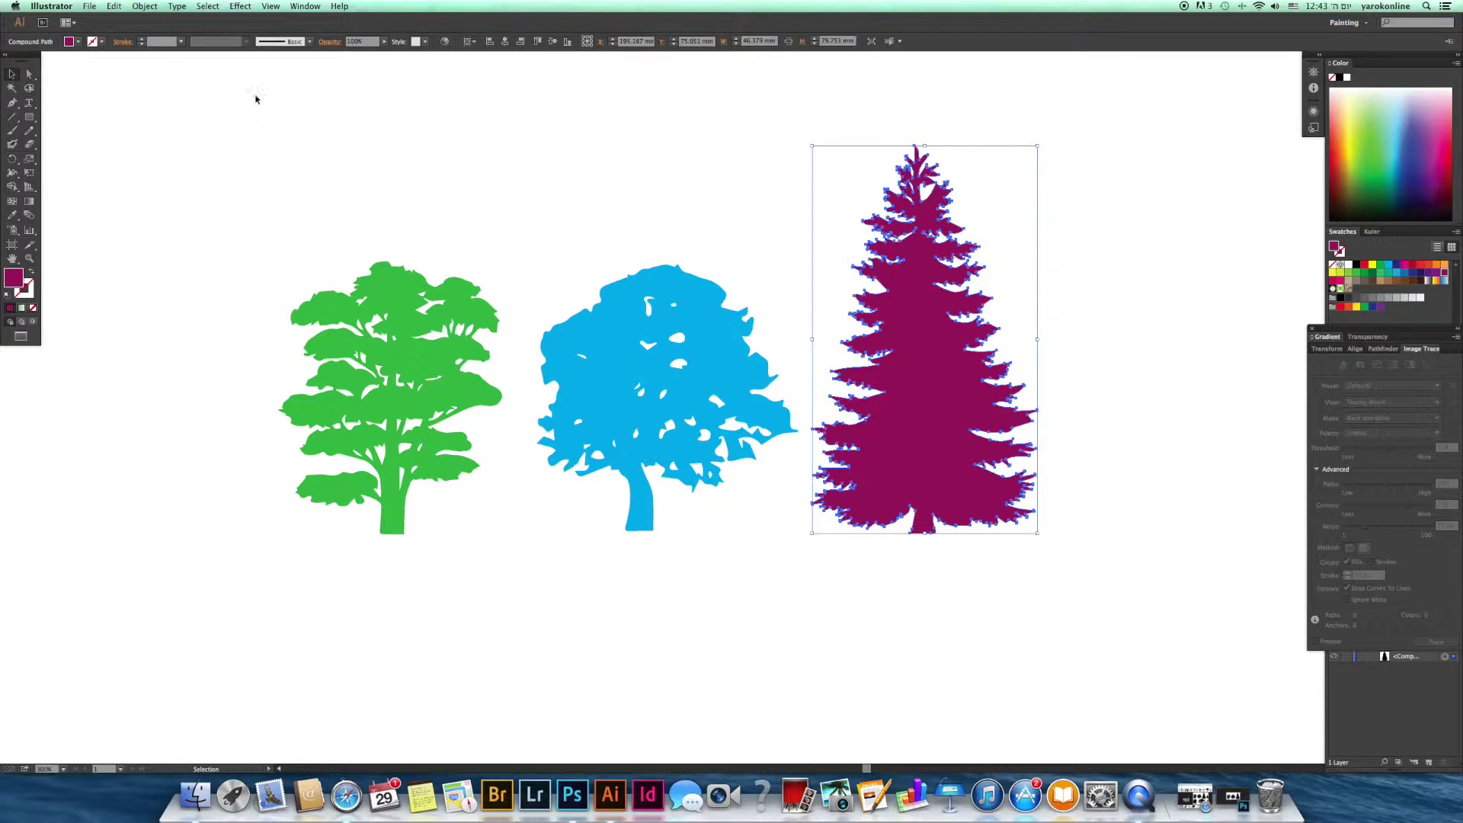
shift+click(704, 360)
shift+click(469, 344)
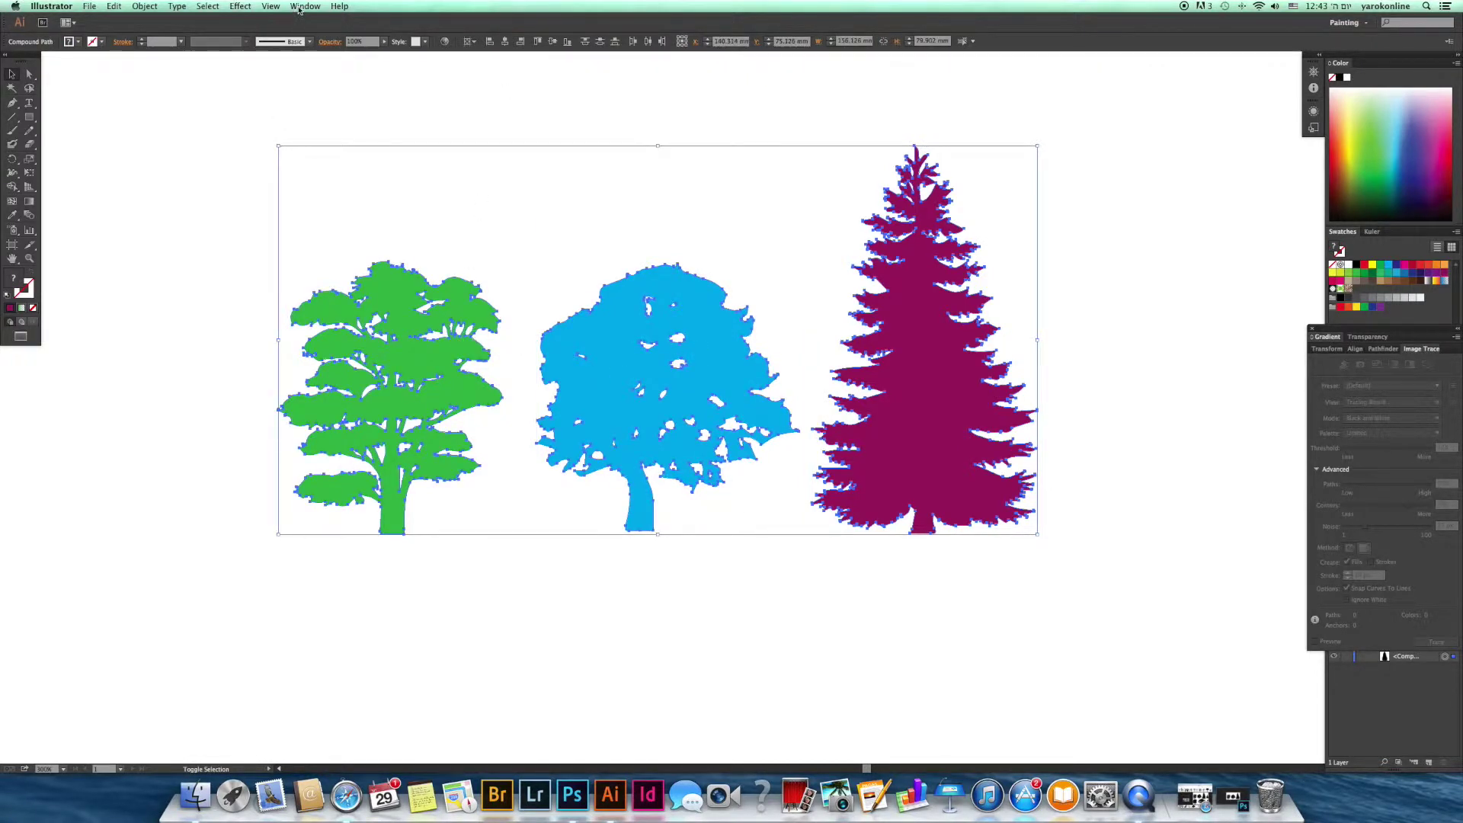
click(240, 6)
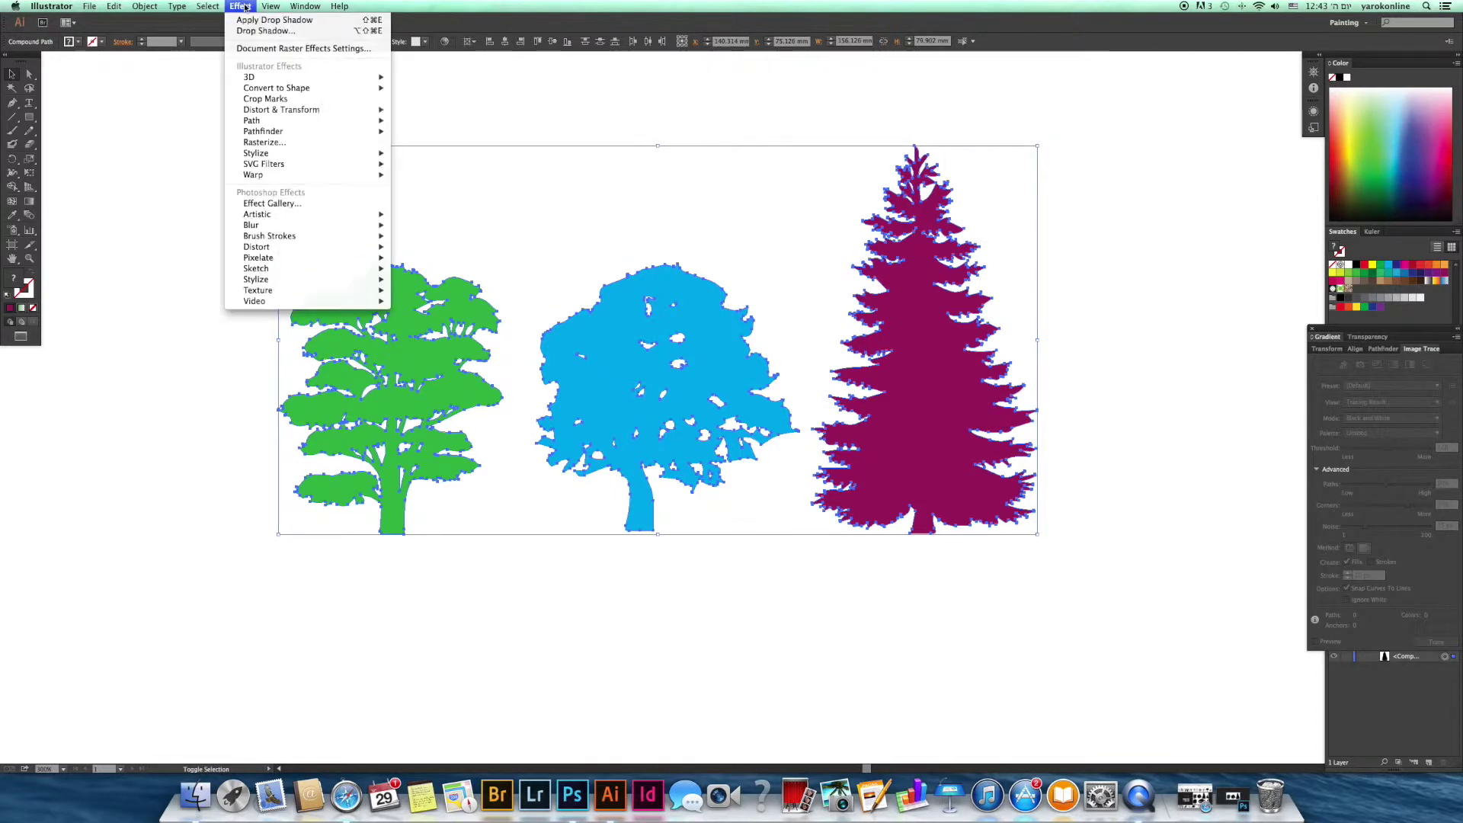
mouse_move(256, 153)
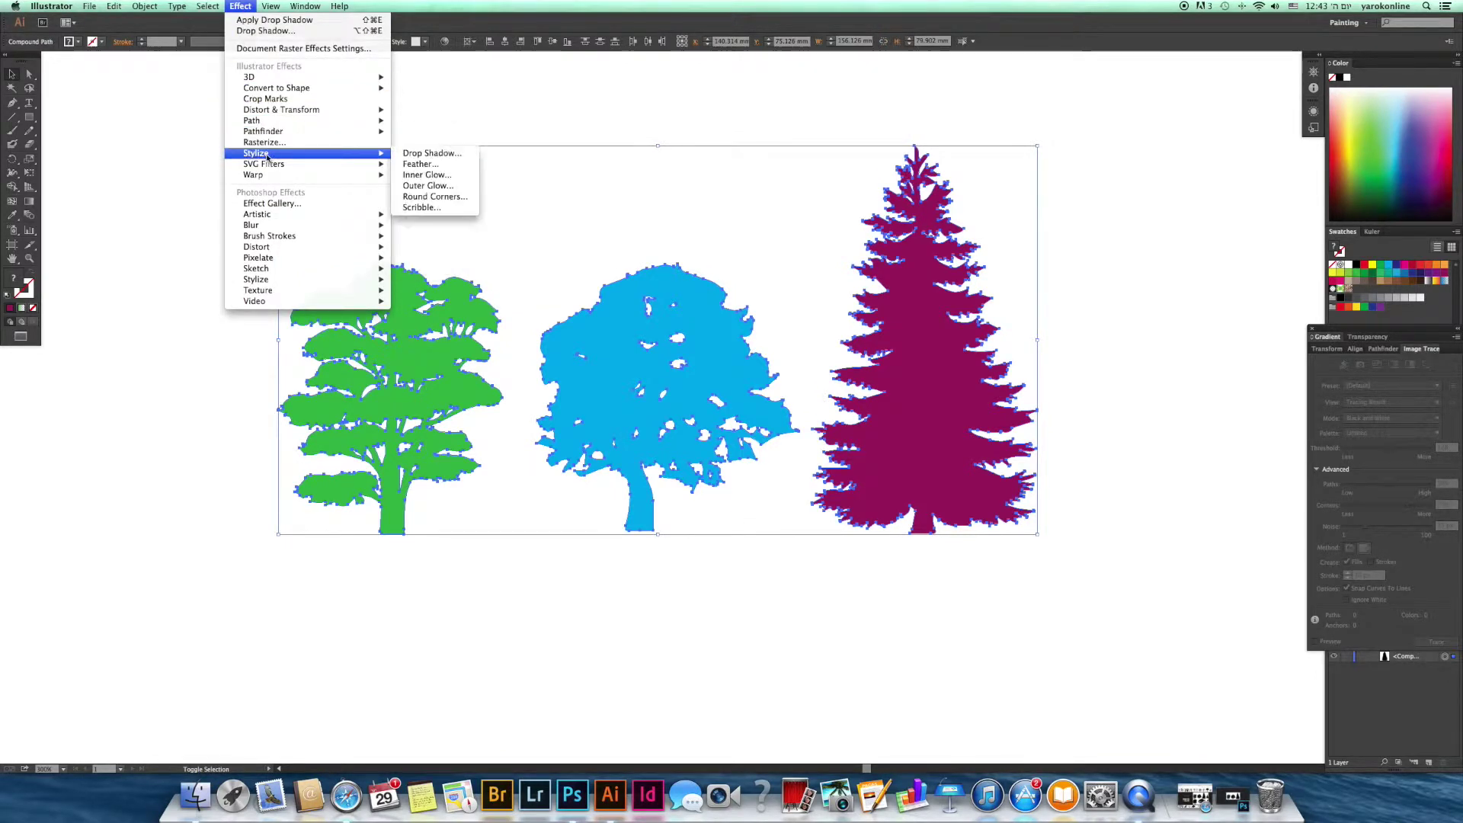
click(449, 159)
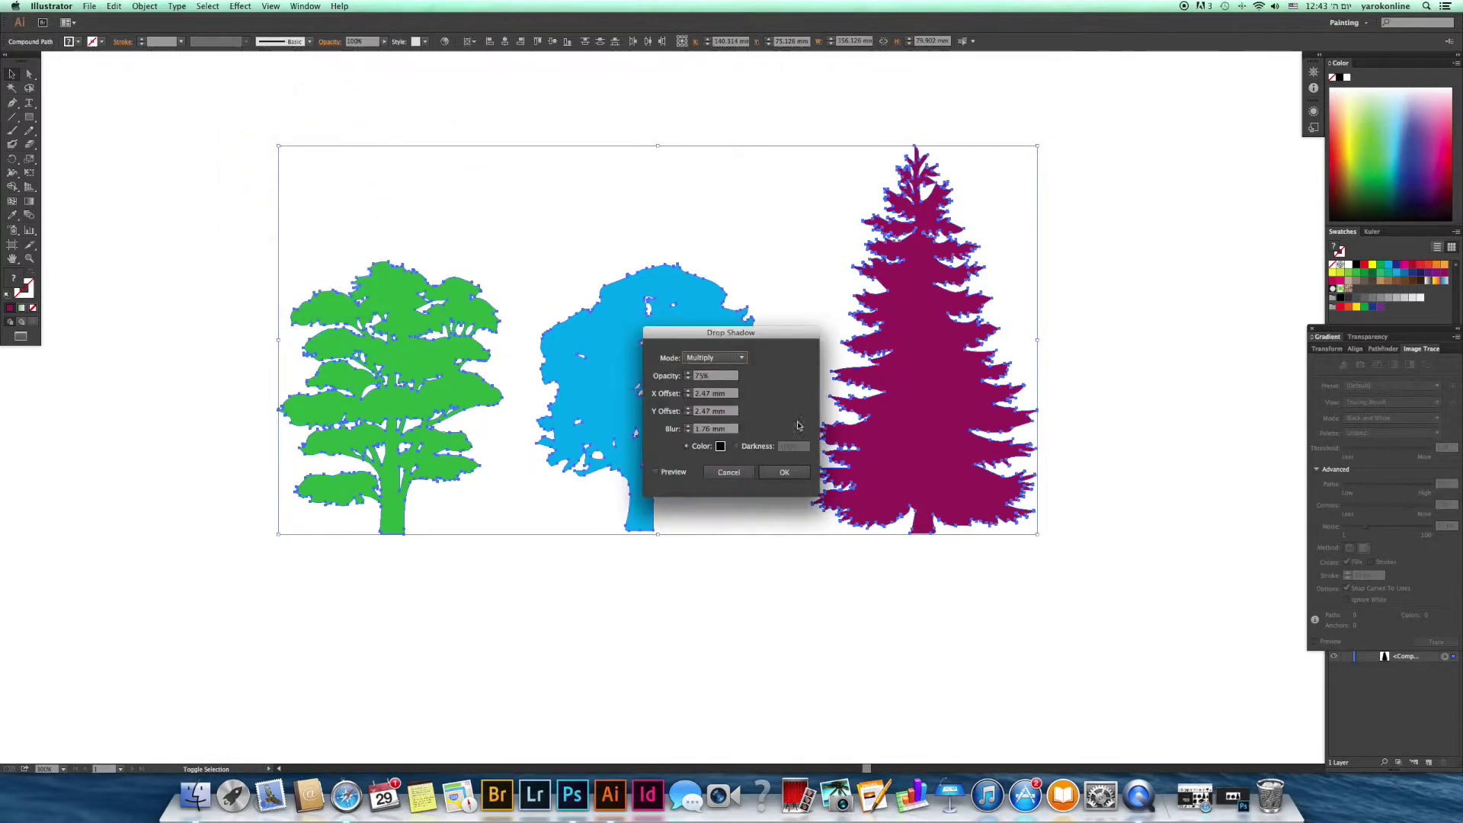
drag(728, 338, 1139, 265)
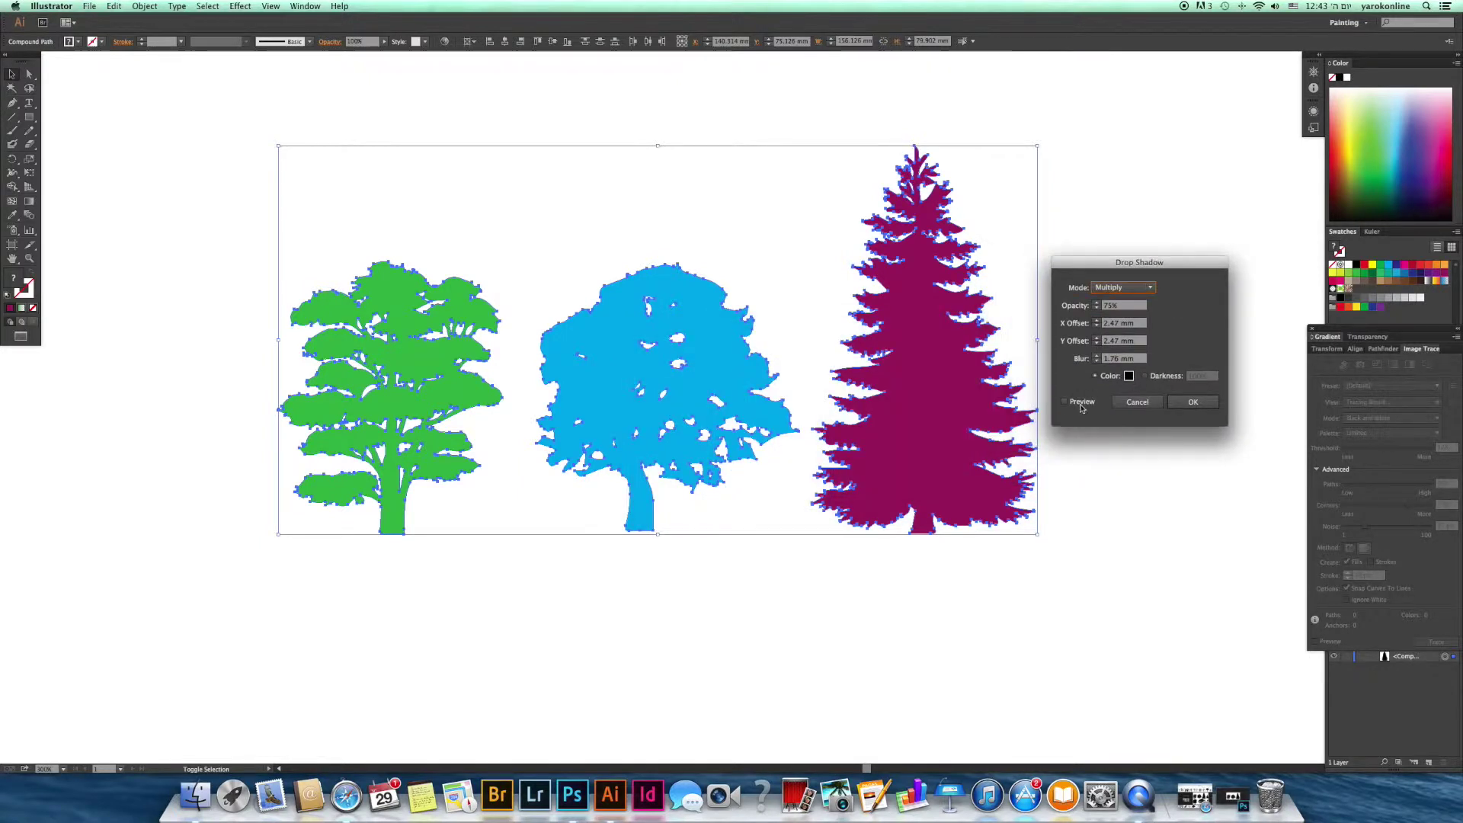
click(1079, 403)
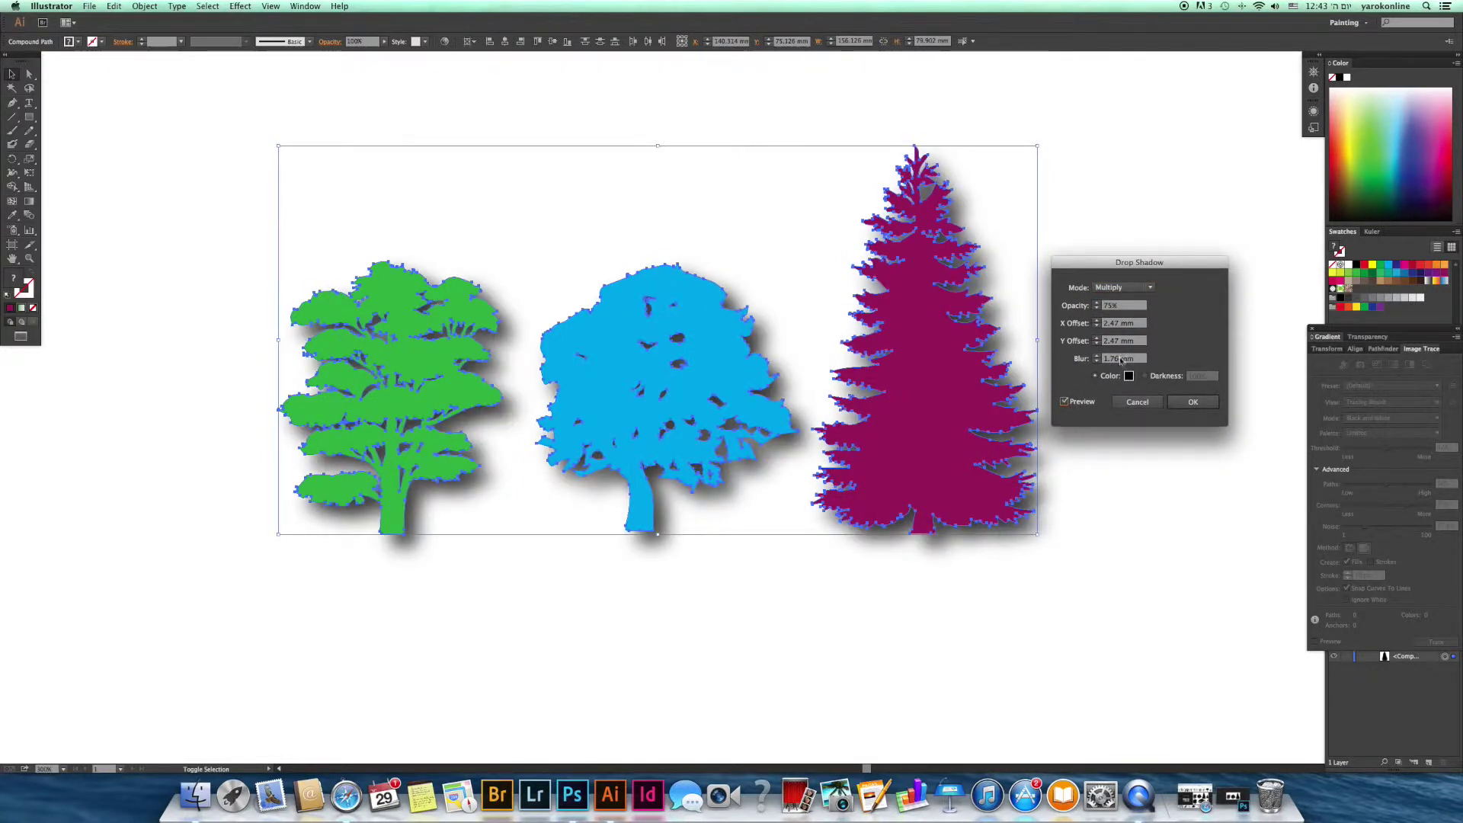
click(1097, 324)
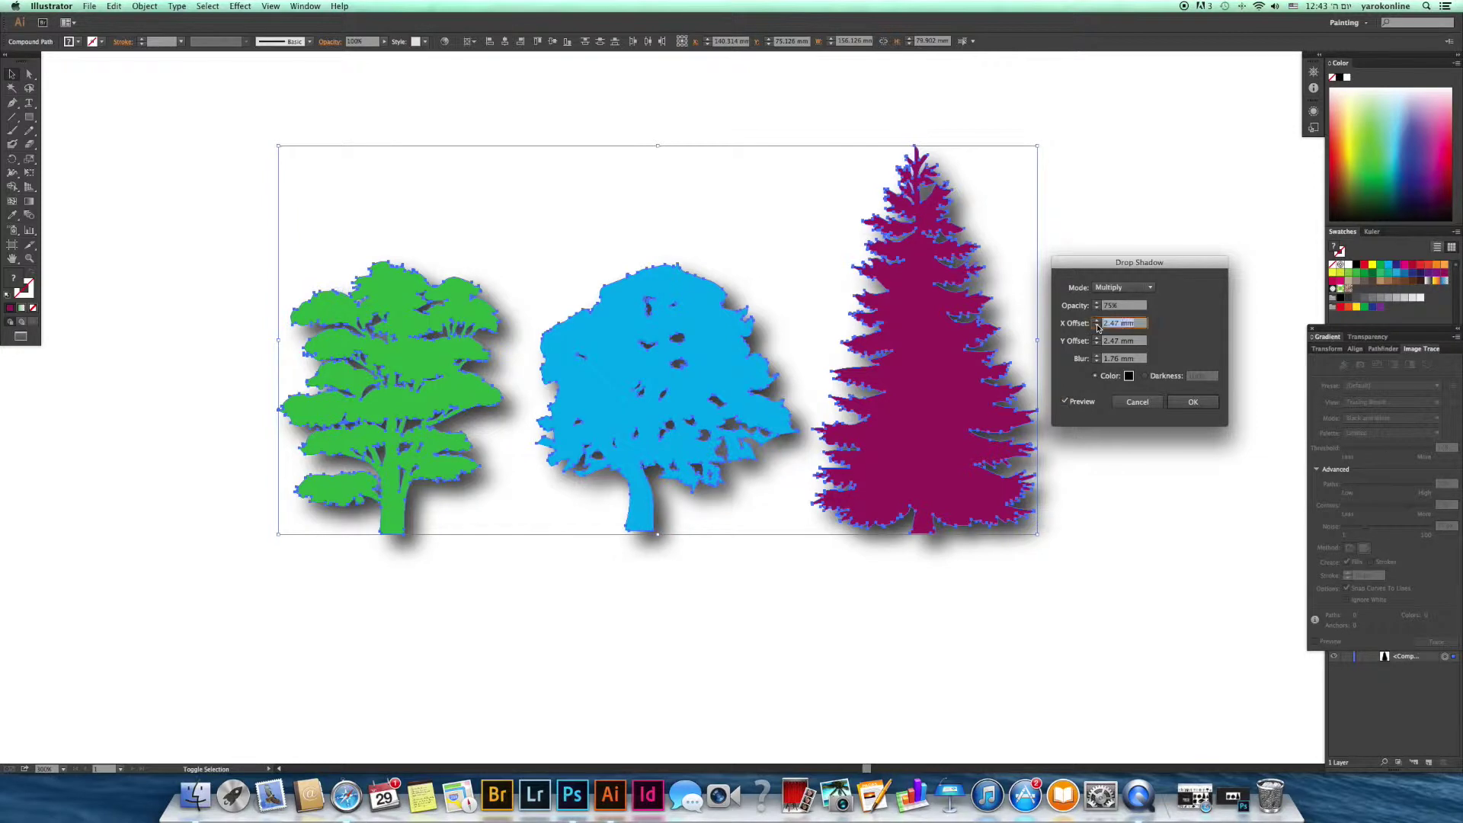
text(1)
key(Tab)
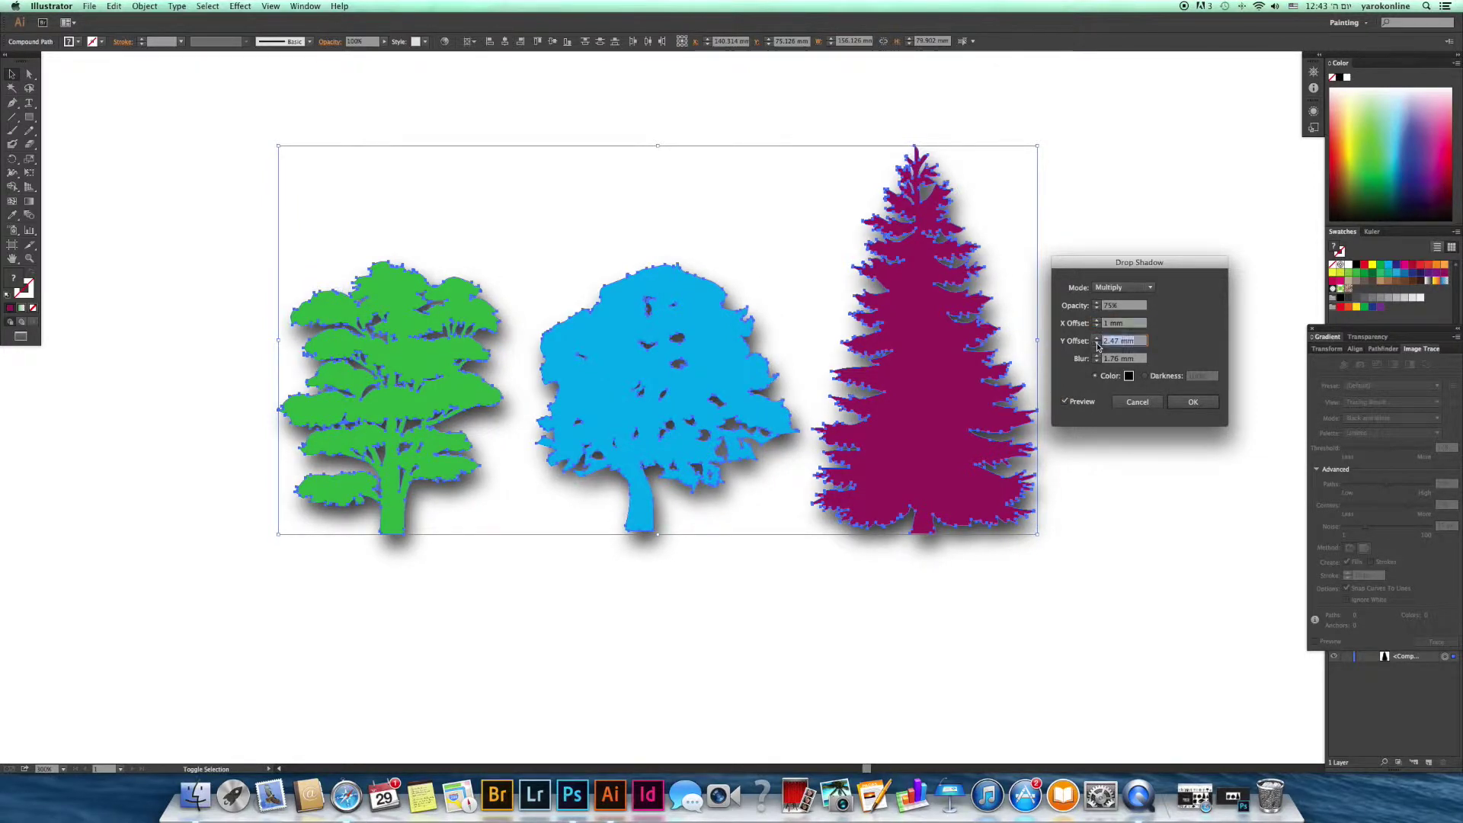
text(1)
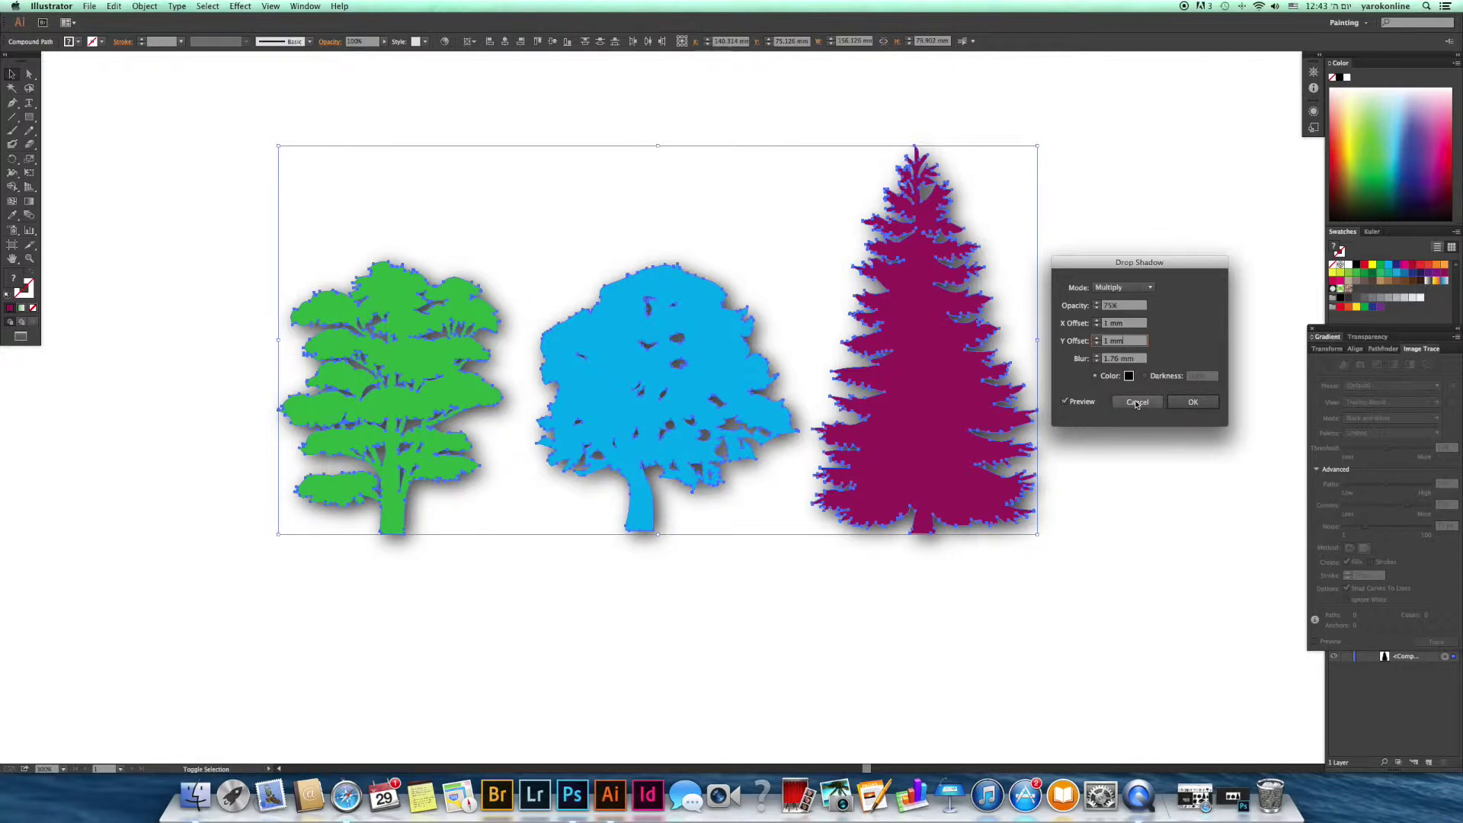
click(1136, 402)
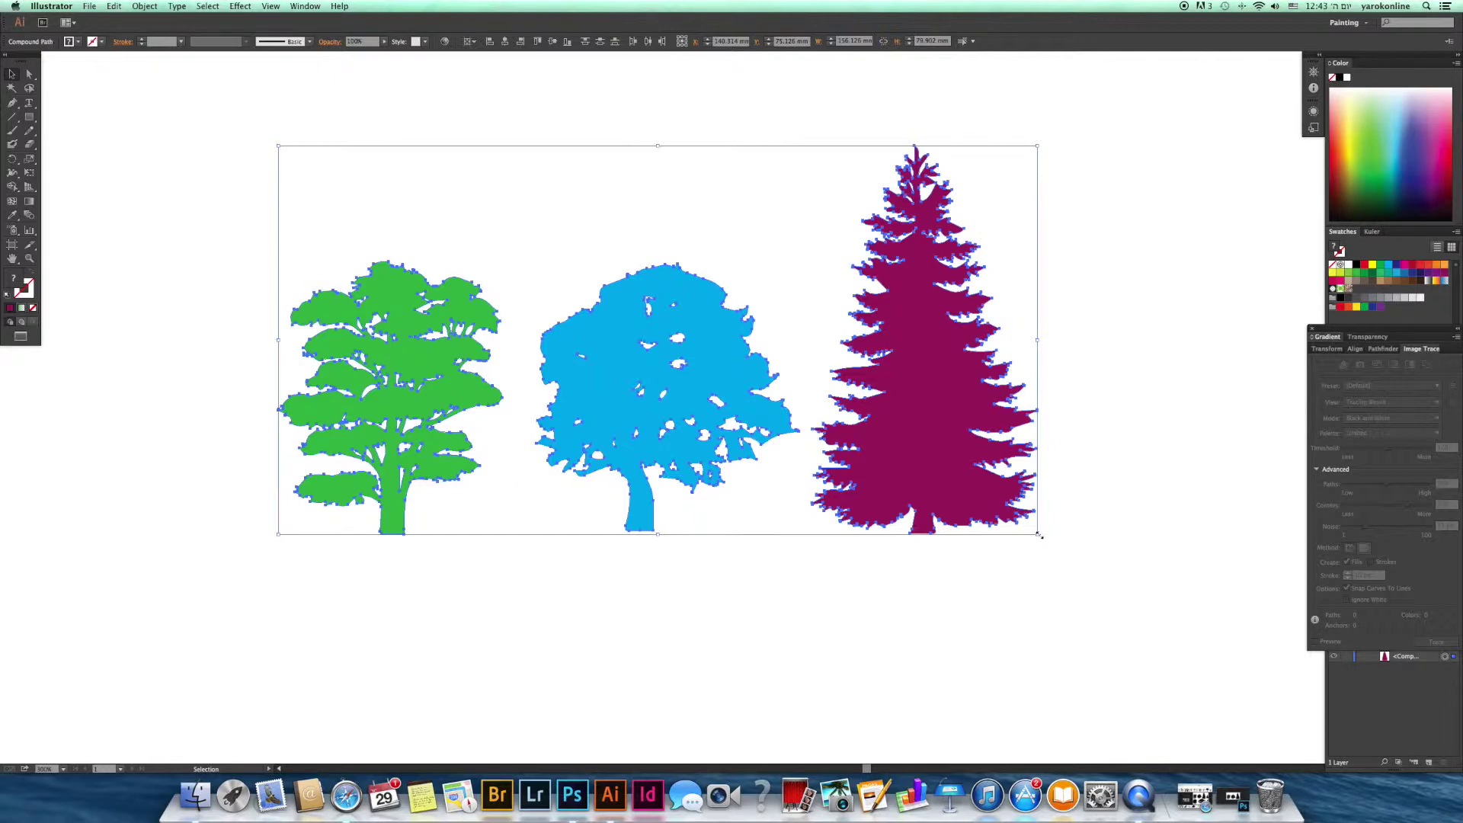
Step: Scale the three trees down, move them up and right, and Alt-drag a copy below
drag(1038, 536, 842, 434)
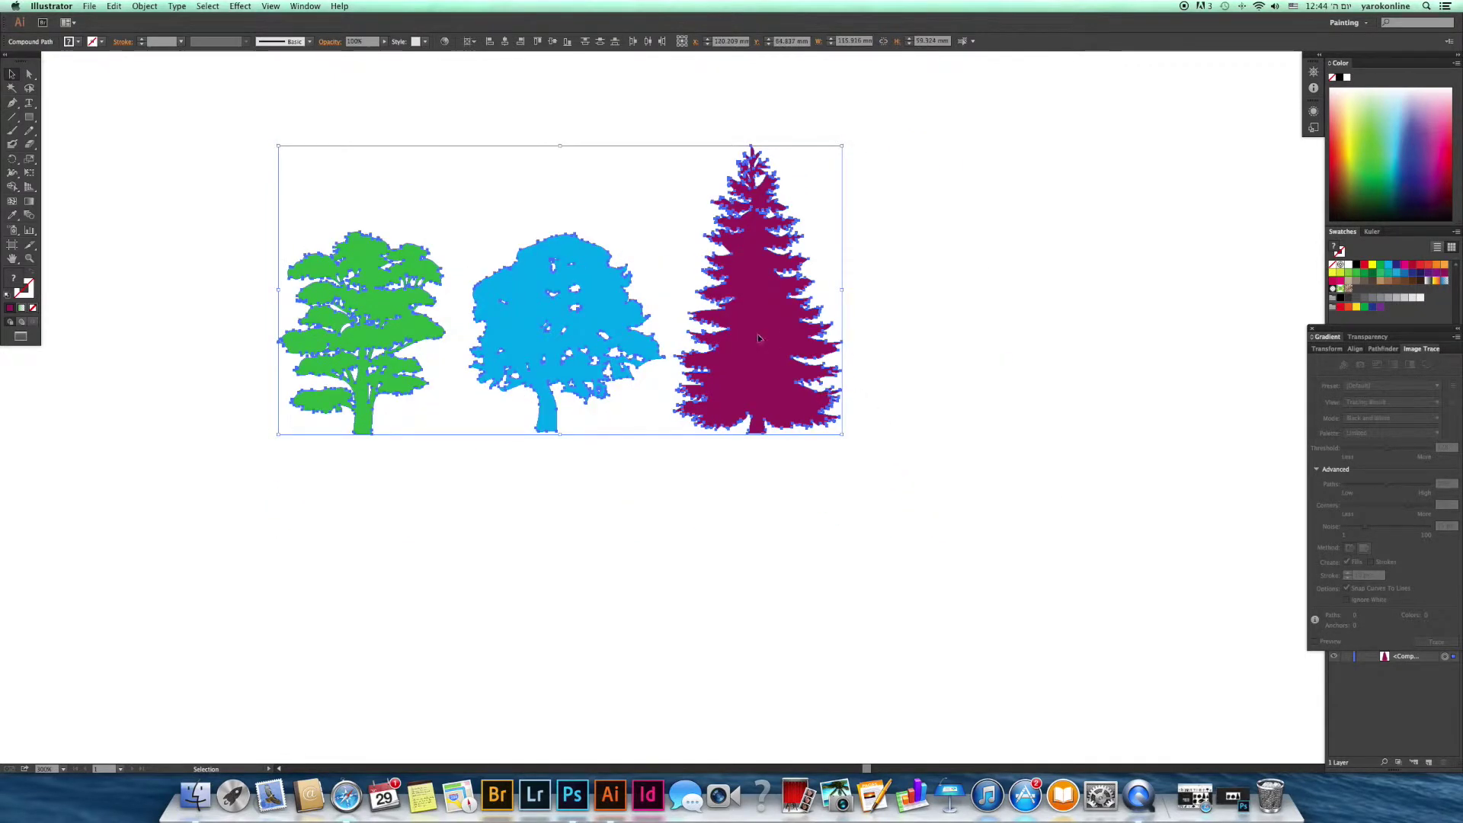
drag(758, 338, 880, 280)
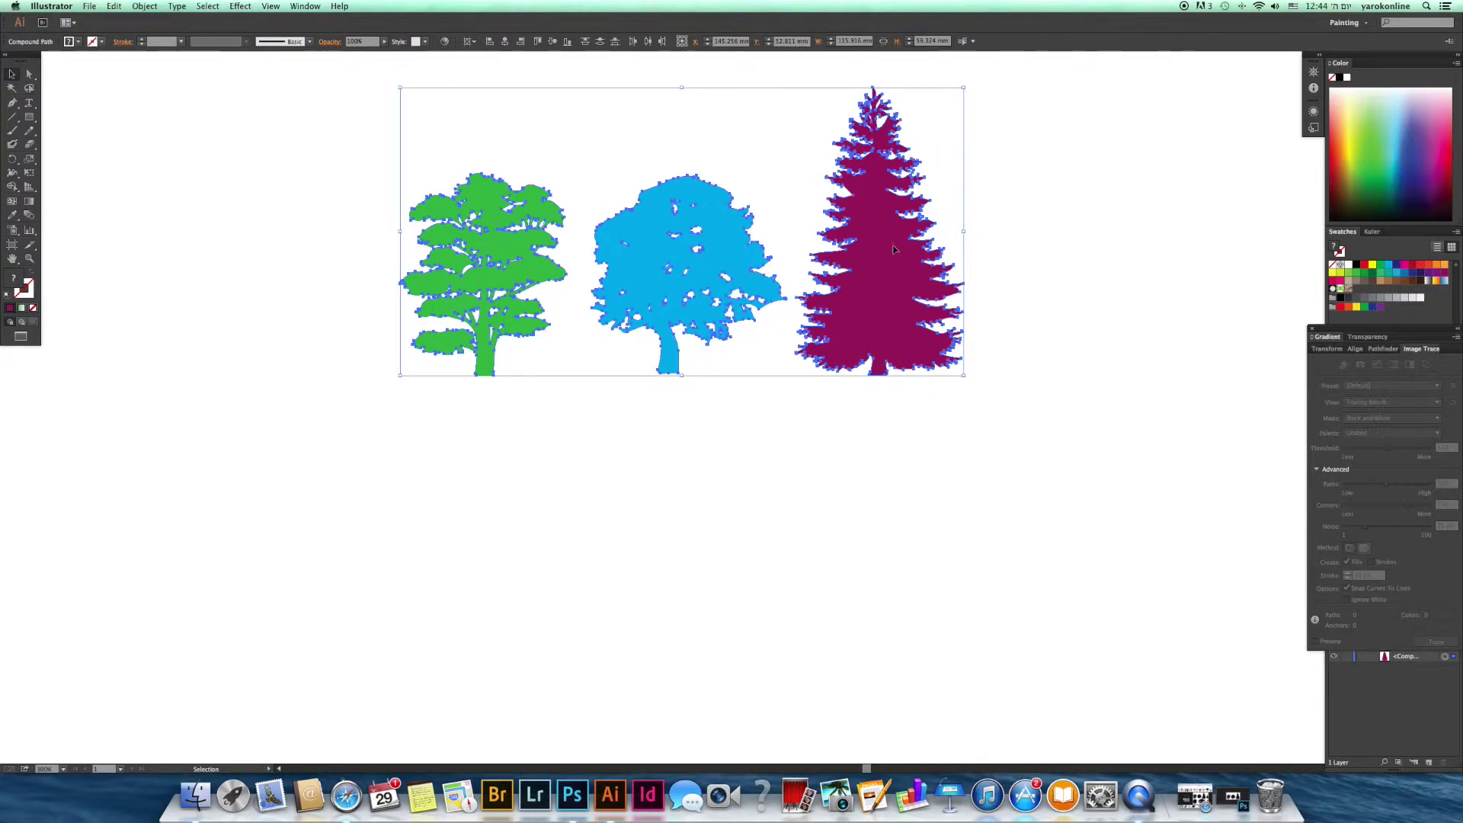
scroll(891, 249, left, 5)
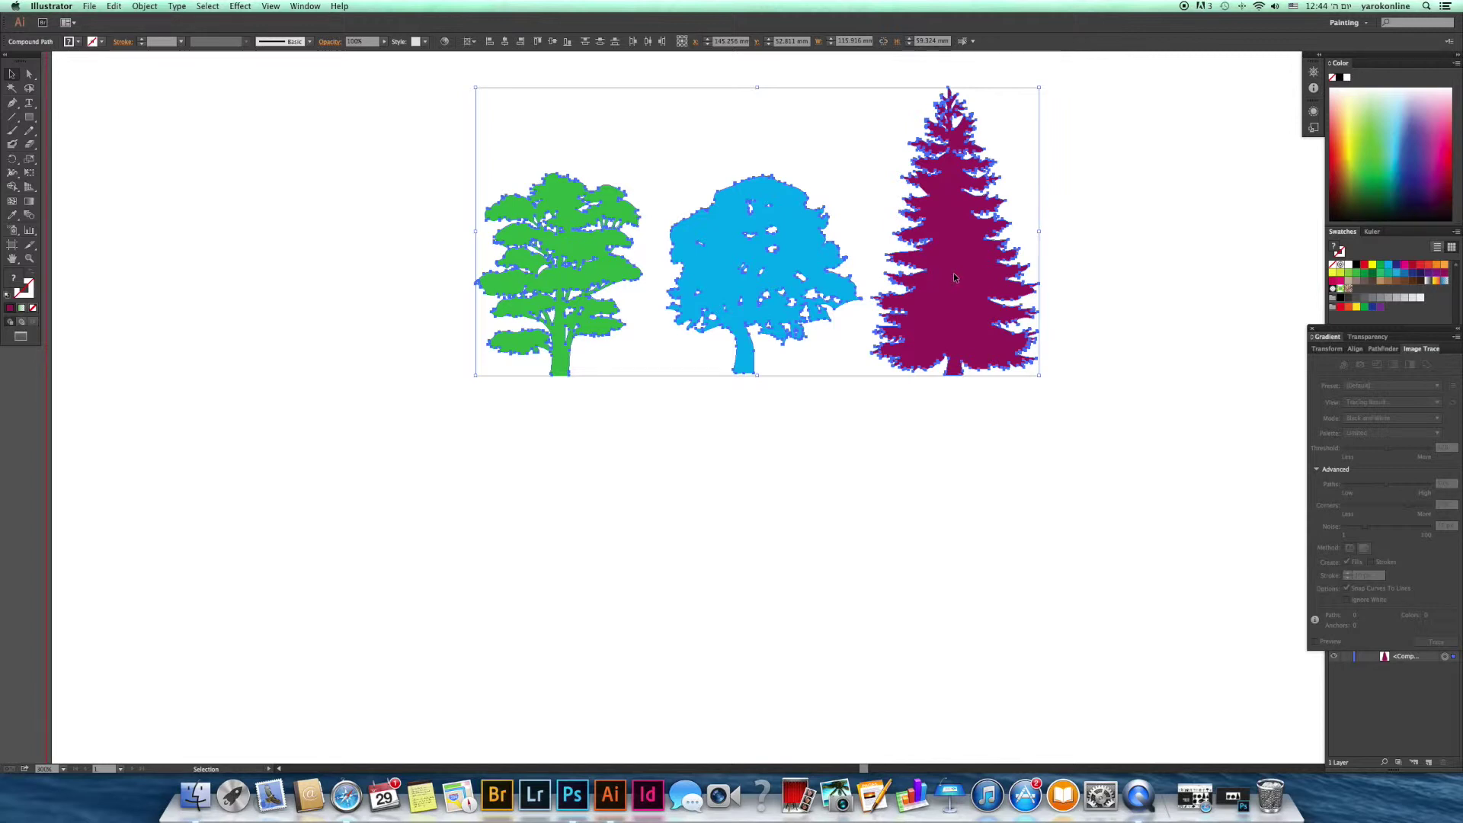
drag(953, 276, 954, 574)
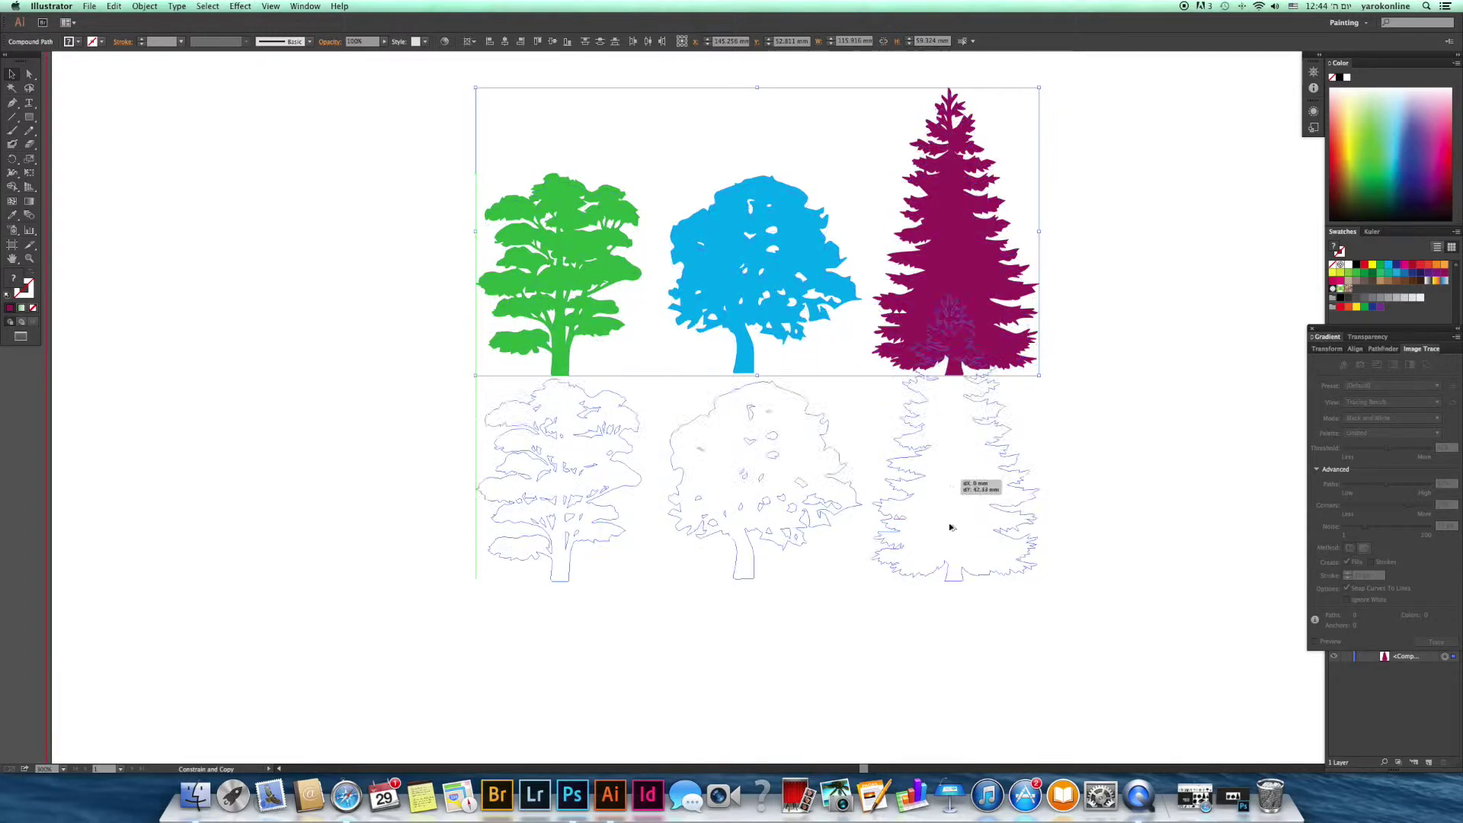
Step: Reflect the lower tree copy across the horizontal axis, then deselect
right_click(953, 573)
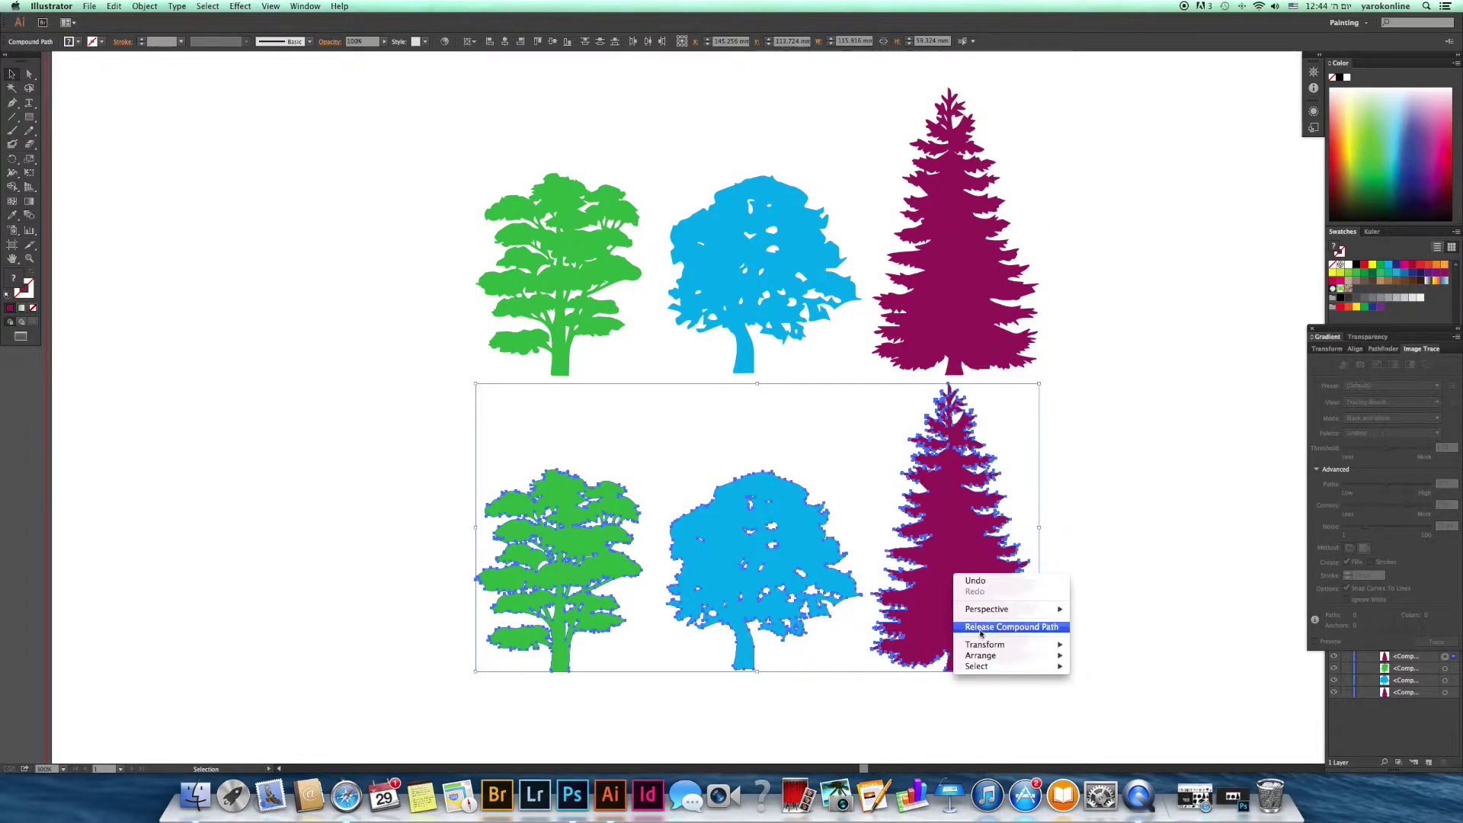
mouse_move(985, 644)
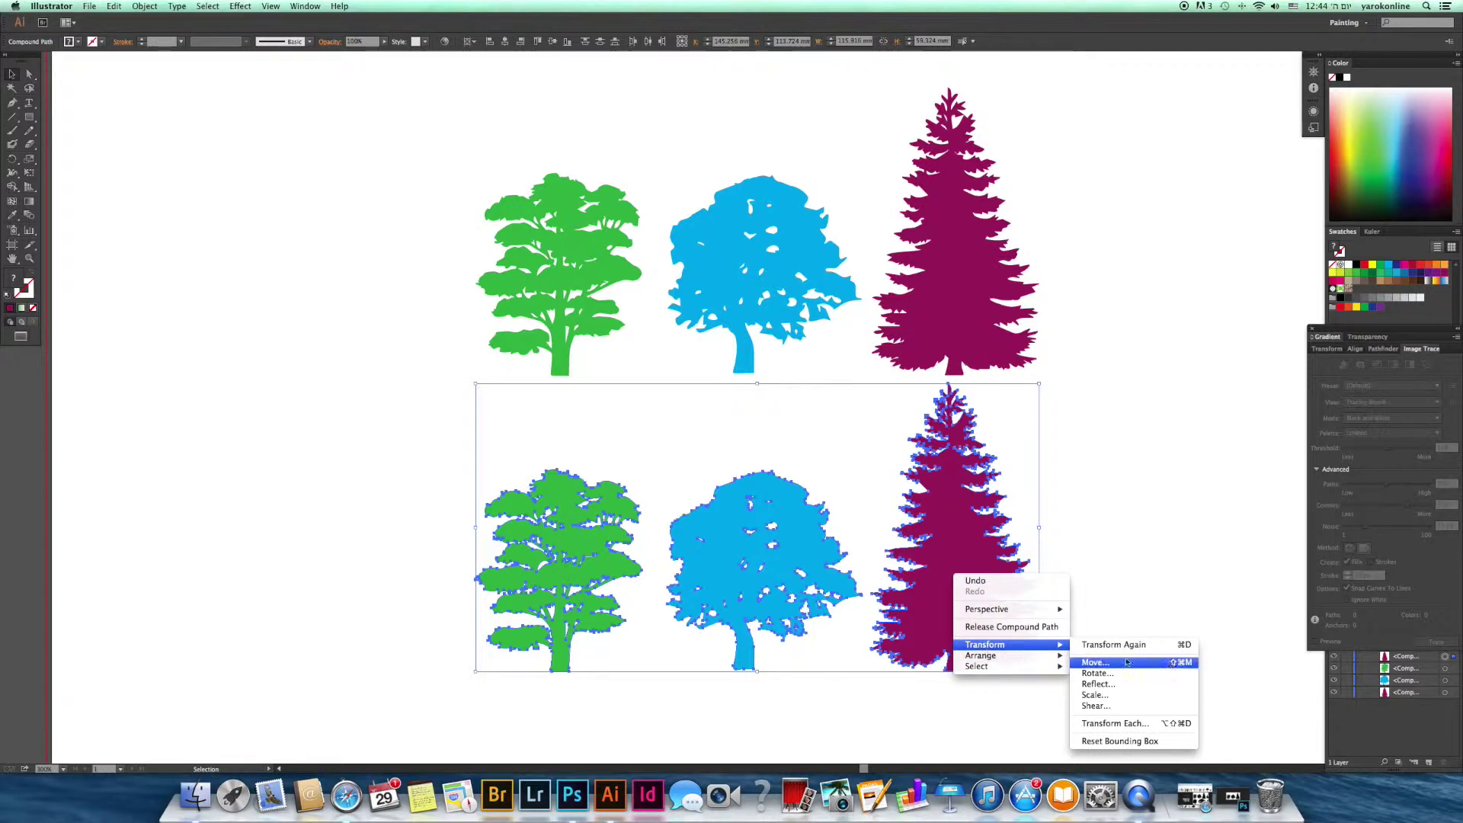
click(1164, 684)
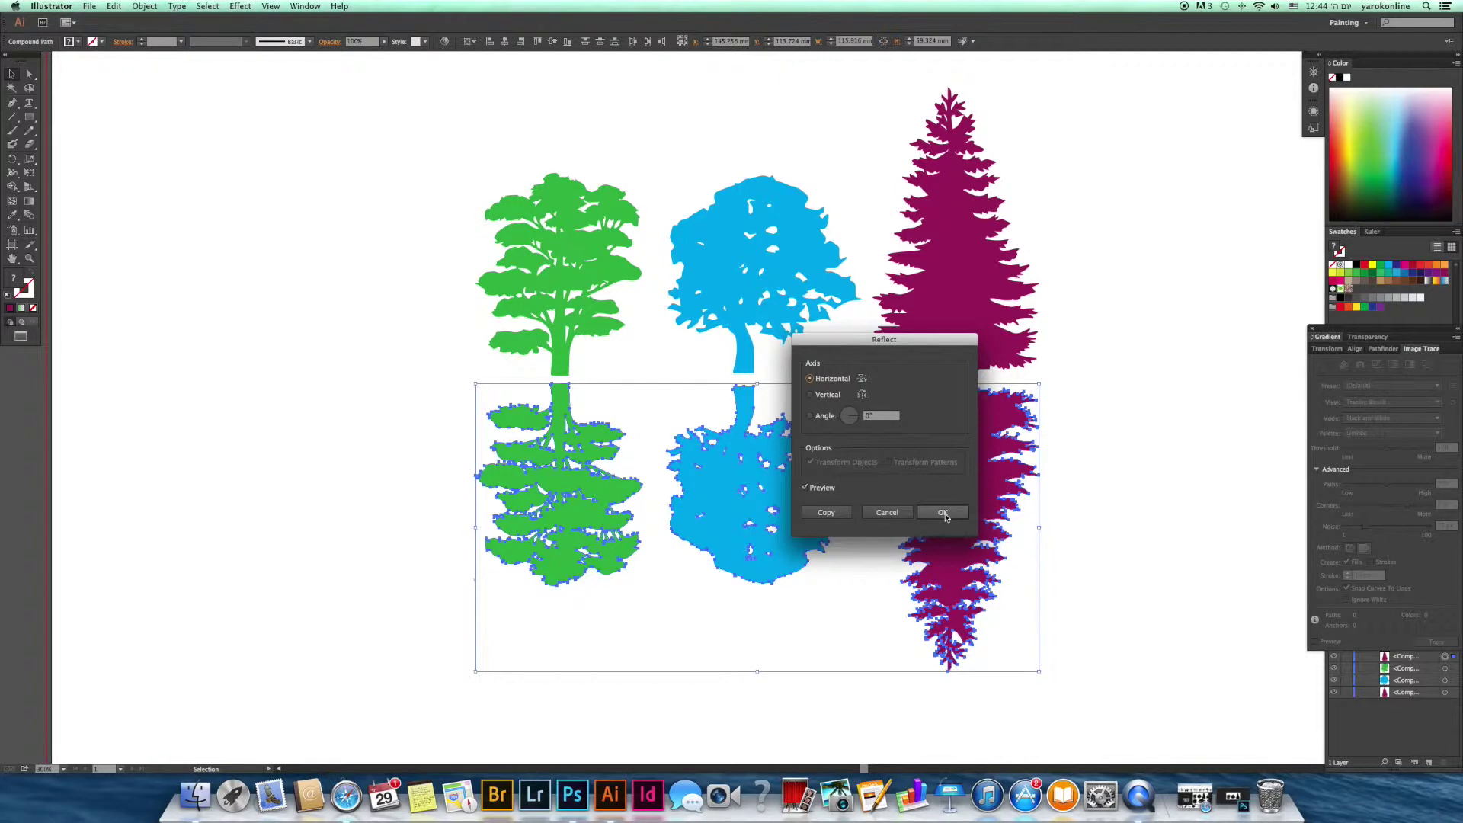
click(943, 513)
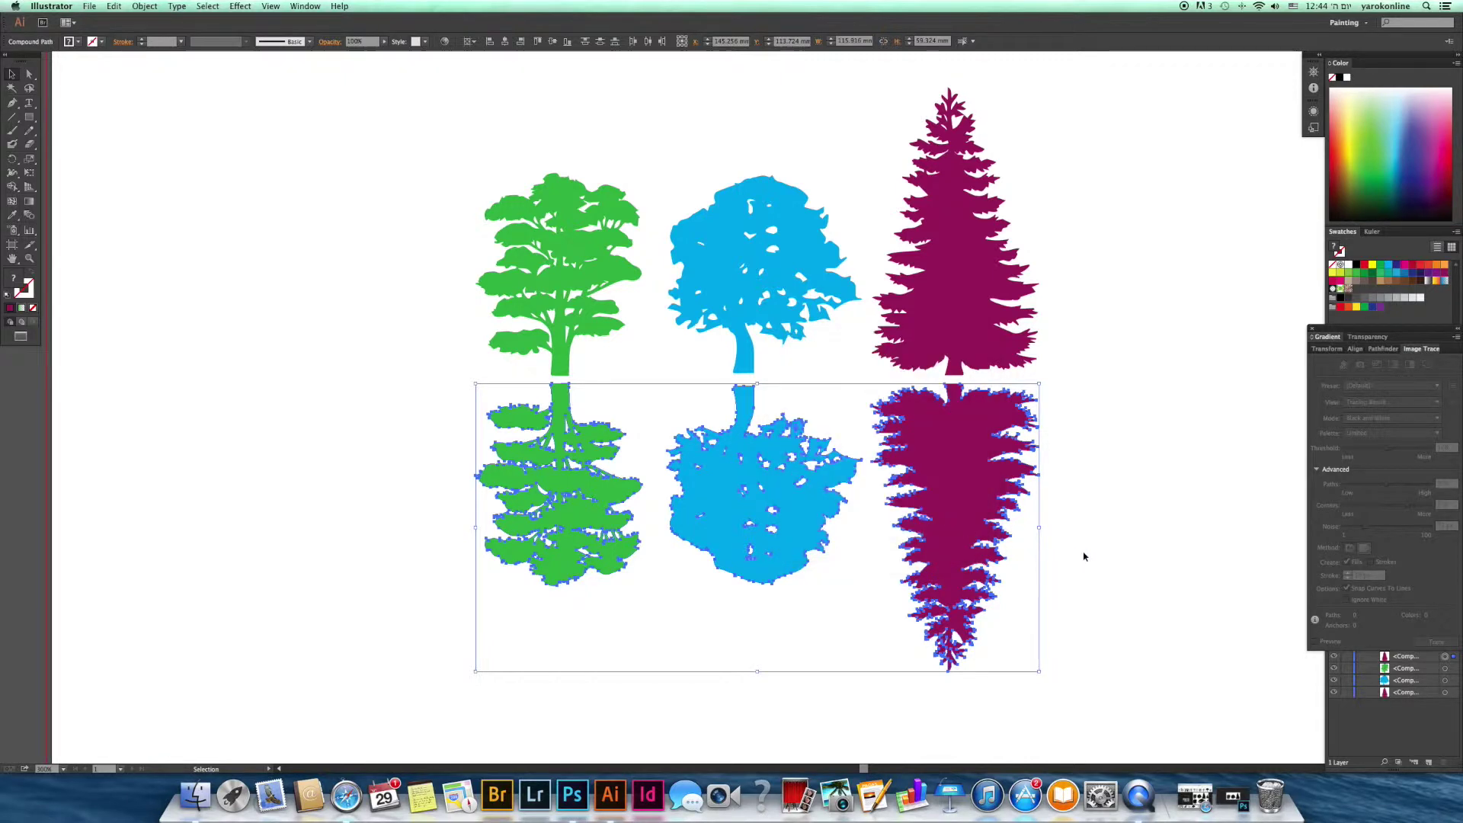
click(1106, 477)
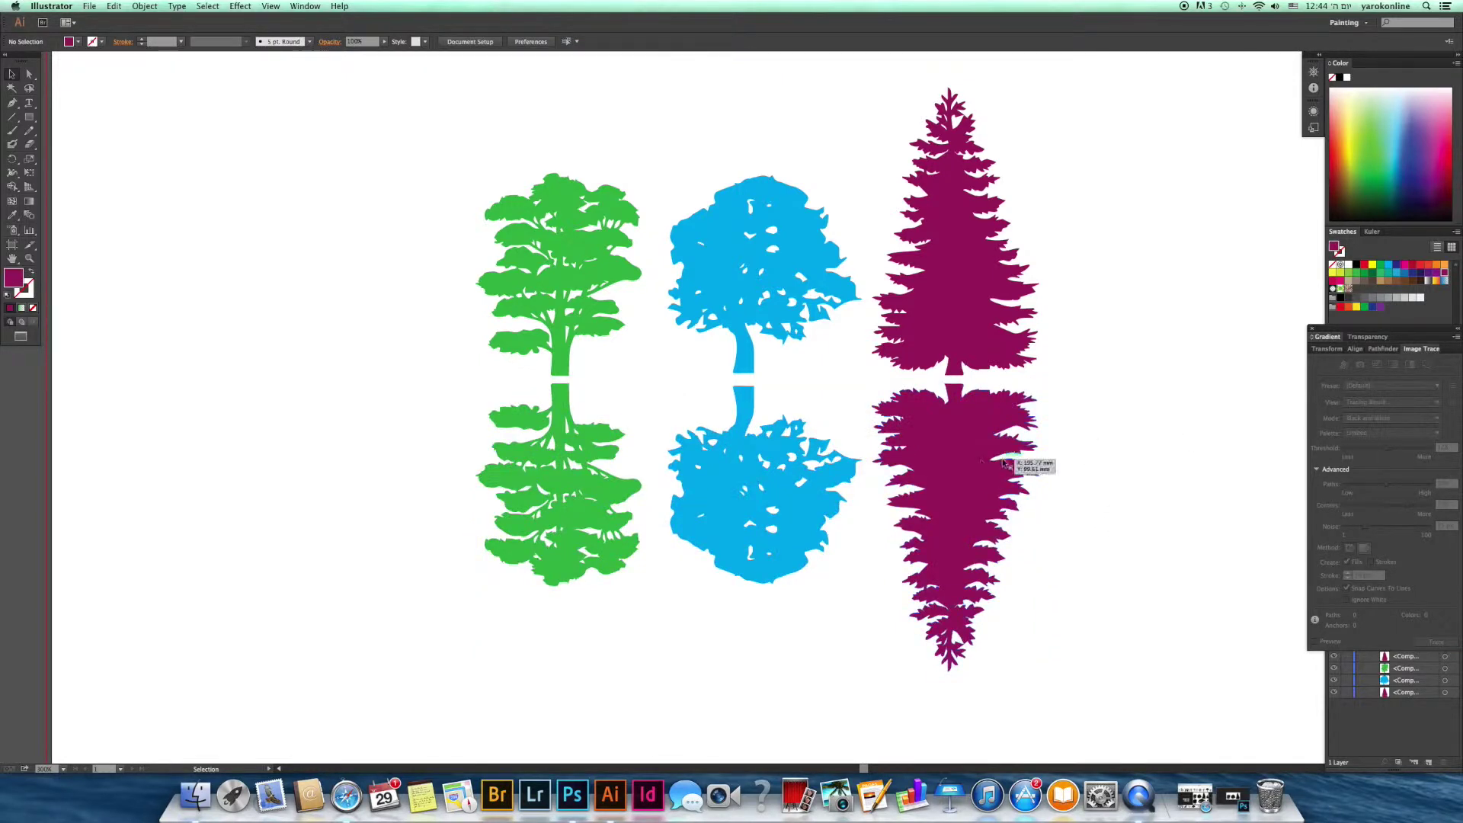
Step: Apply a linear gradient fill to the lower magenta reflected pine
click(976, 463)
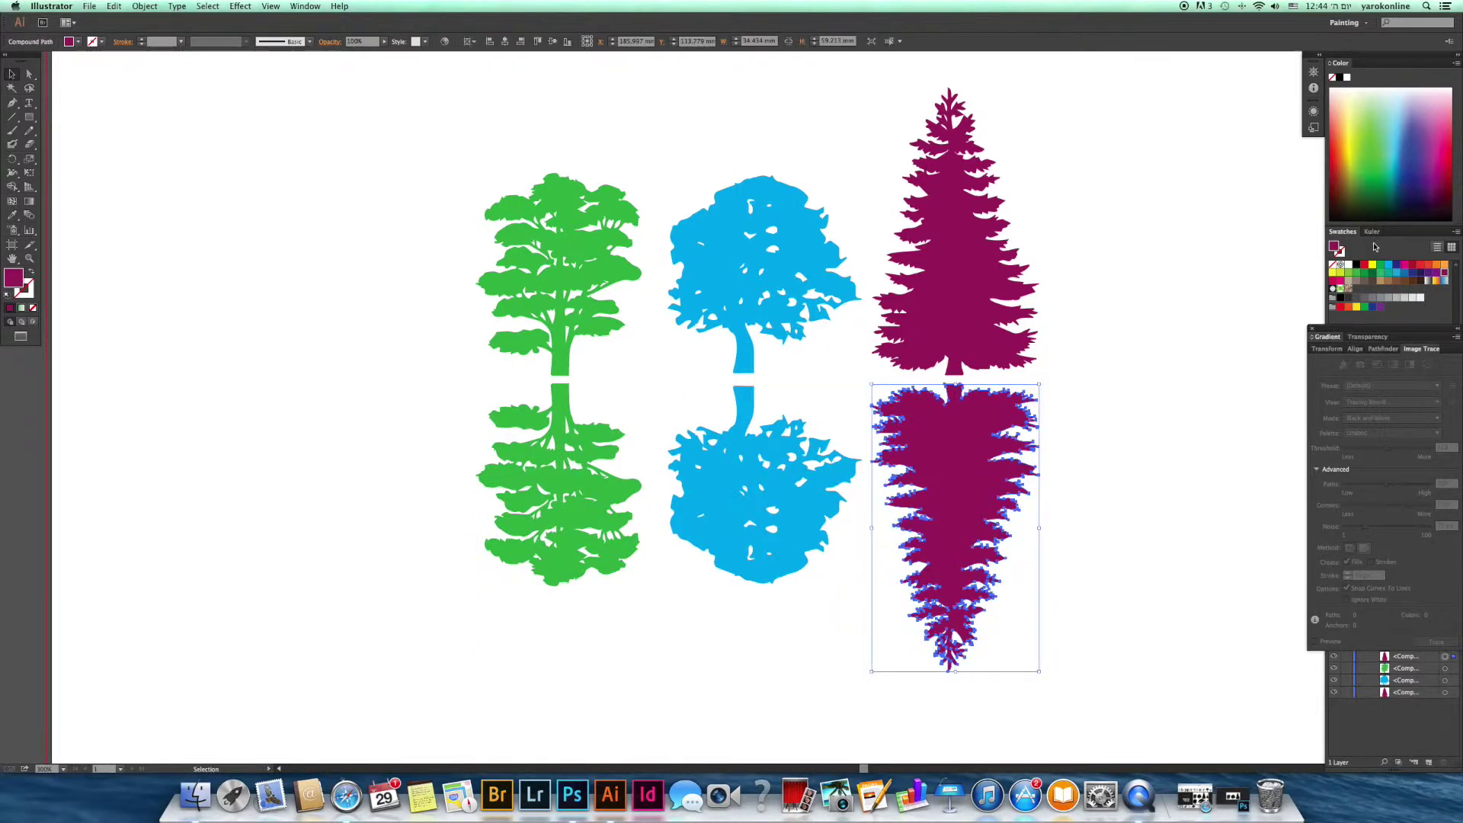
click(1330, 338)
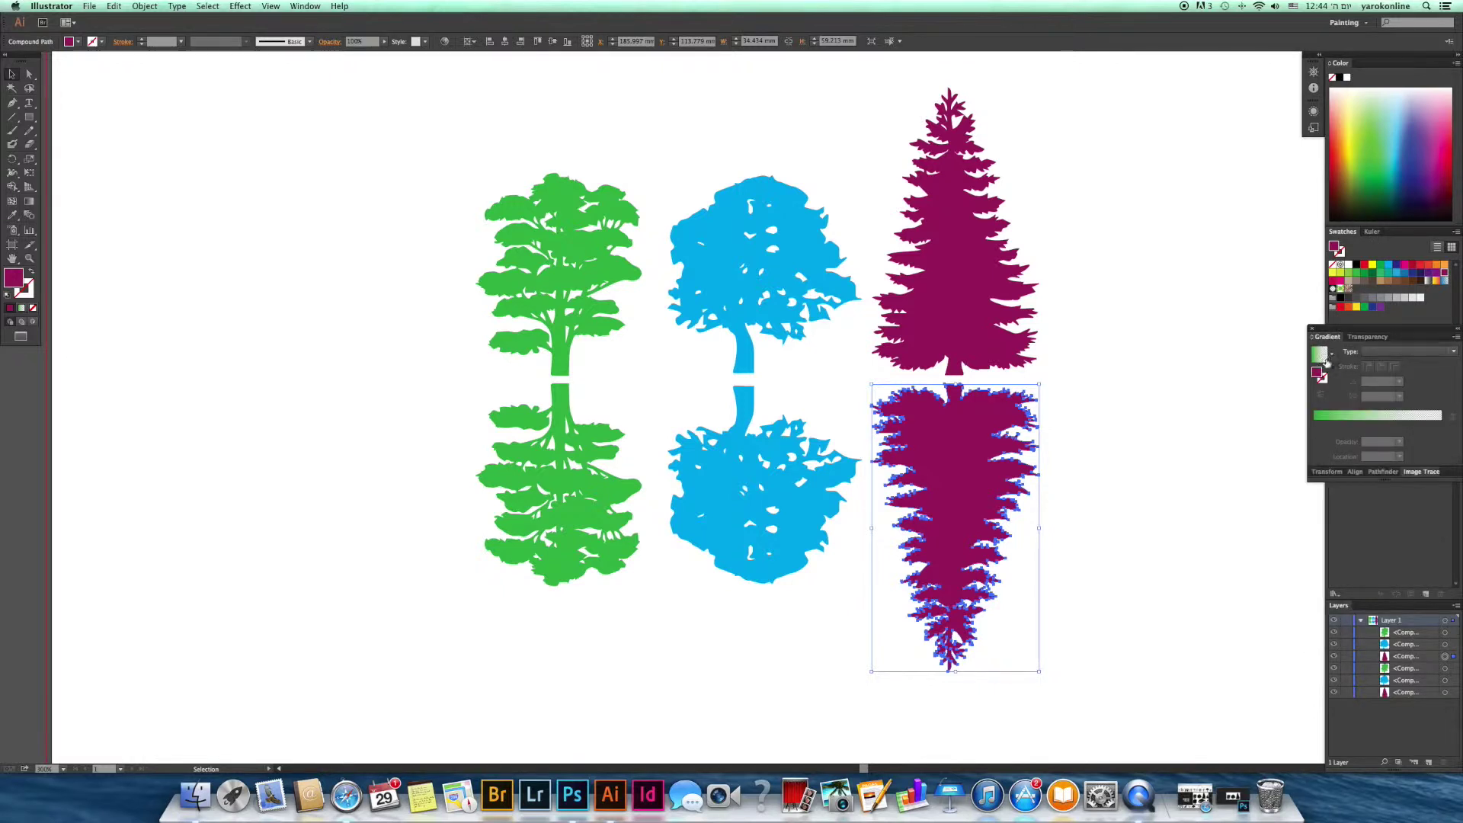
click(1385, 421)
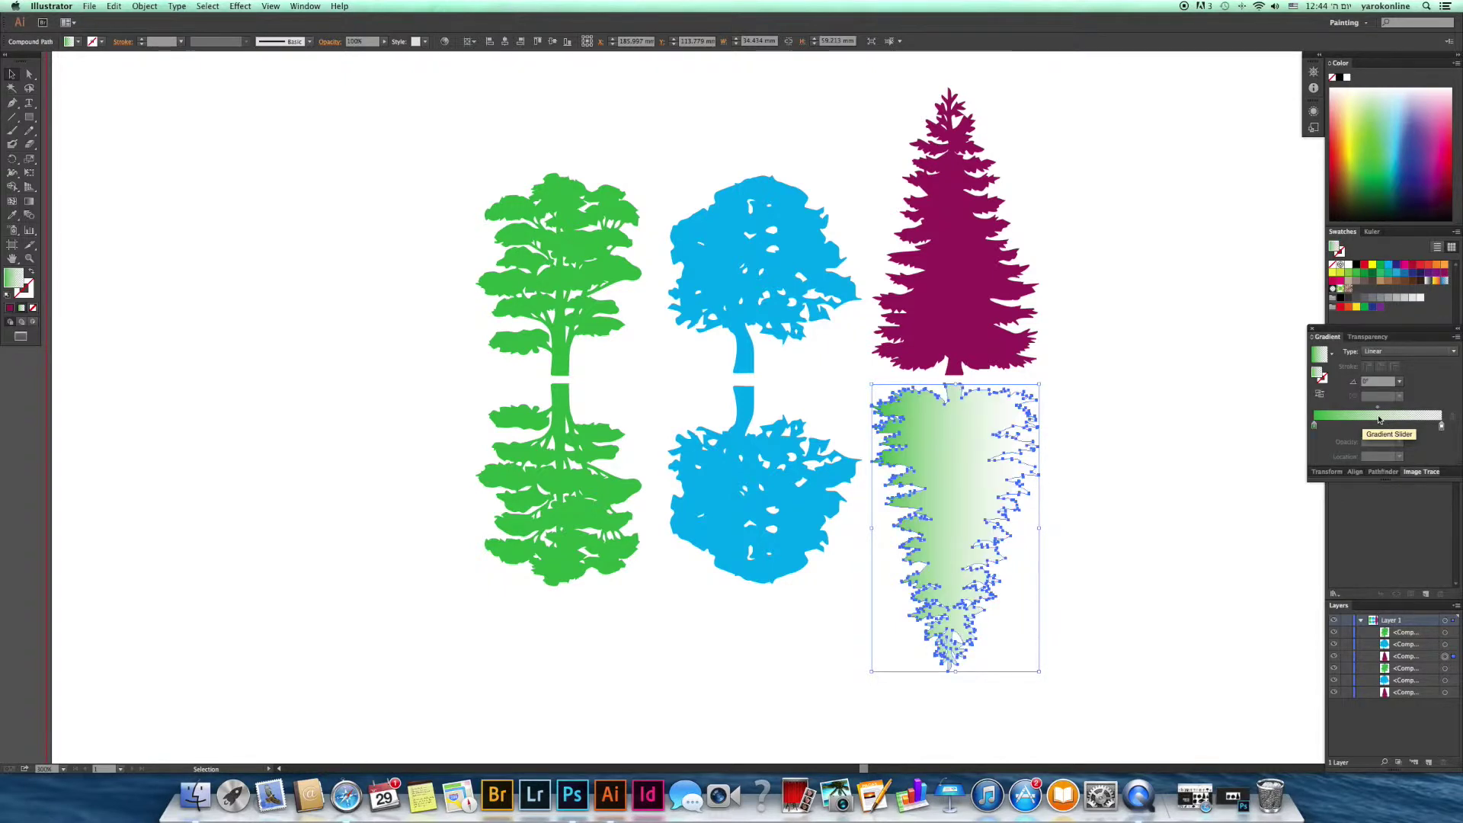
double_click(1314, 428)
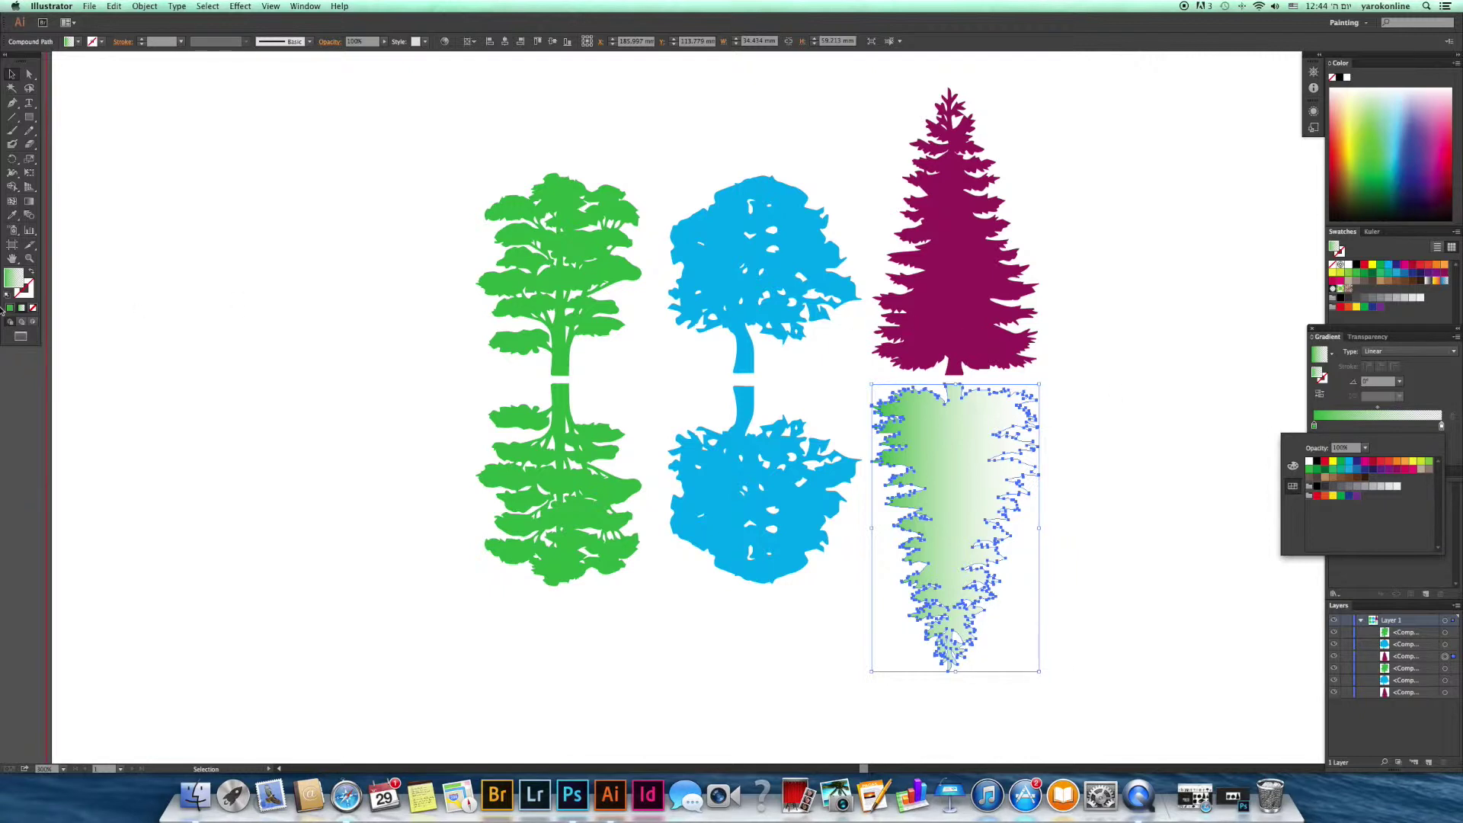
click(963, 301)
Step: Make the gradient's left stop pink and set its angle to -90°
click(950, 483)
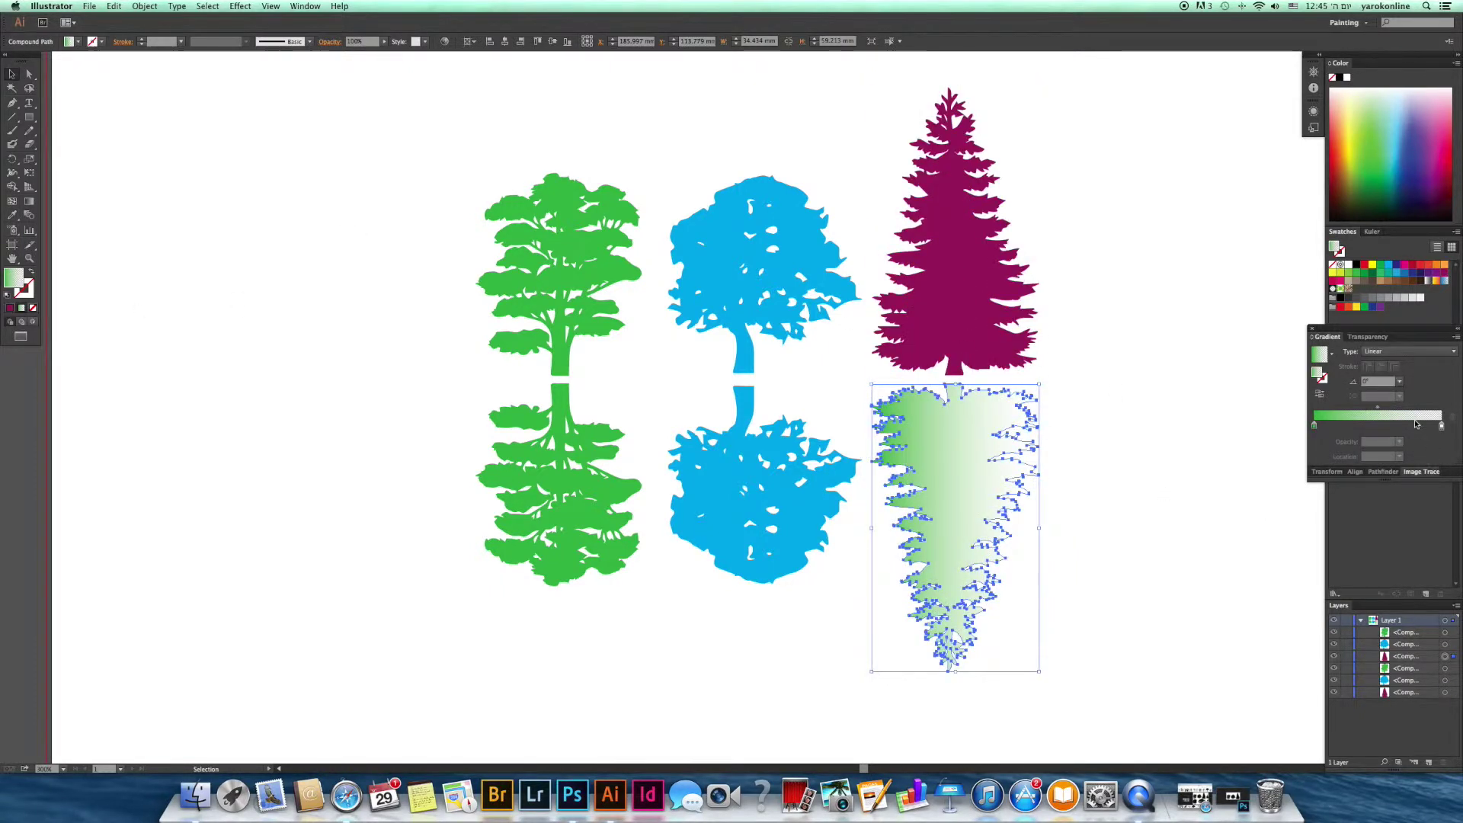
double_click(1315, 427)
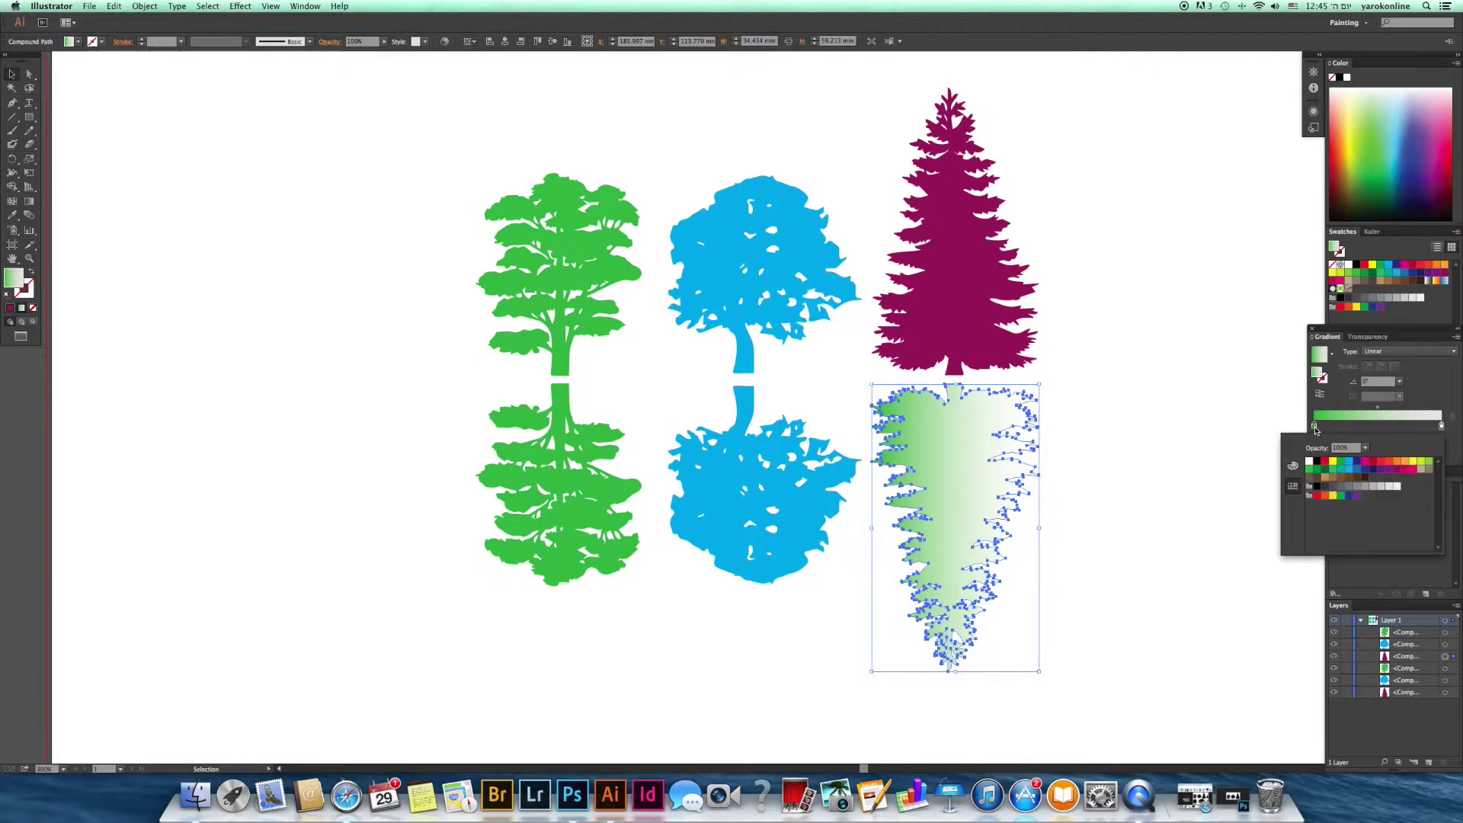
click(1375, 466)
click(1414, 471)
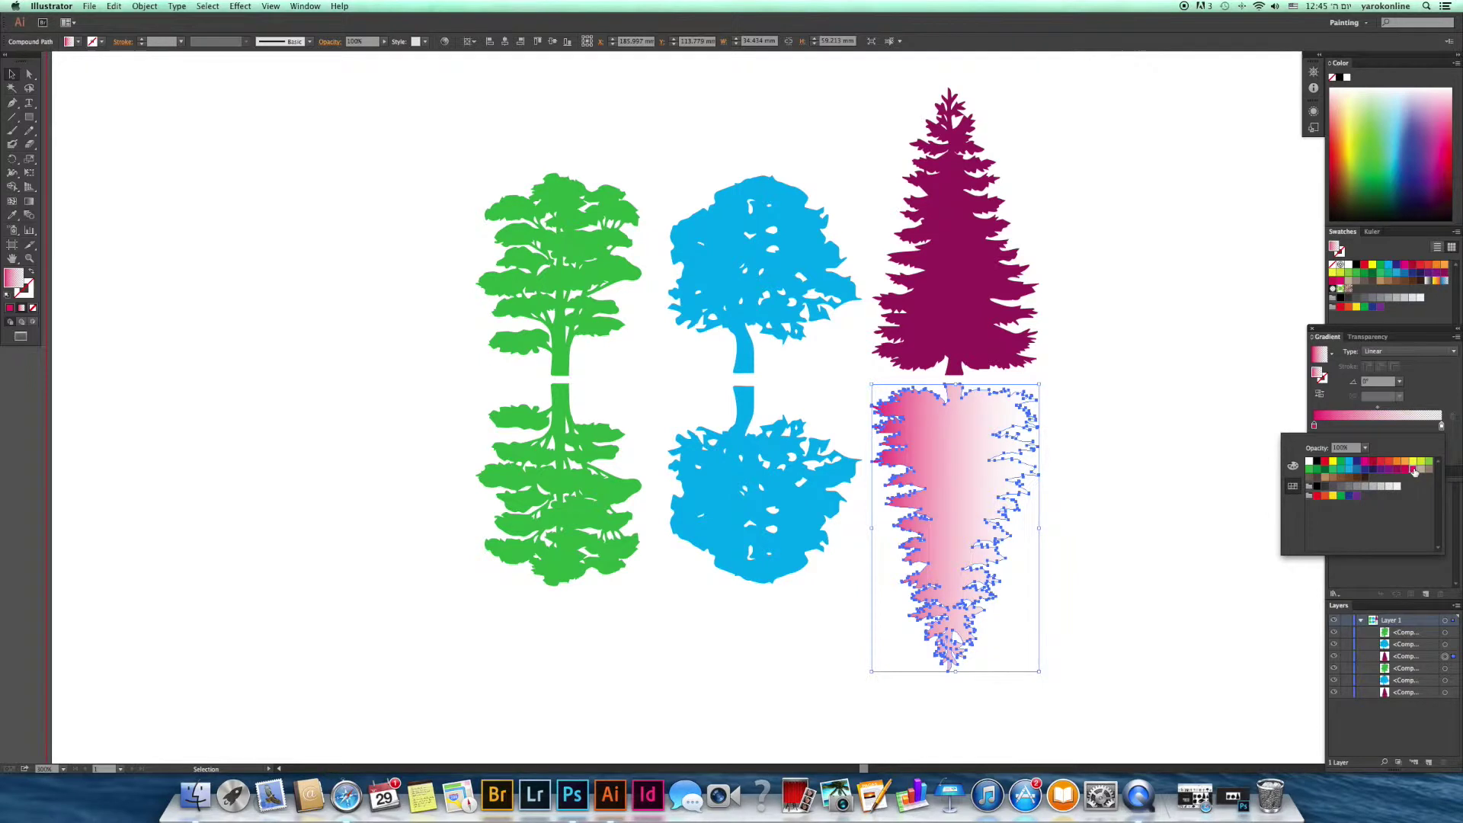
click(1399, 384)
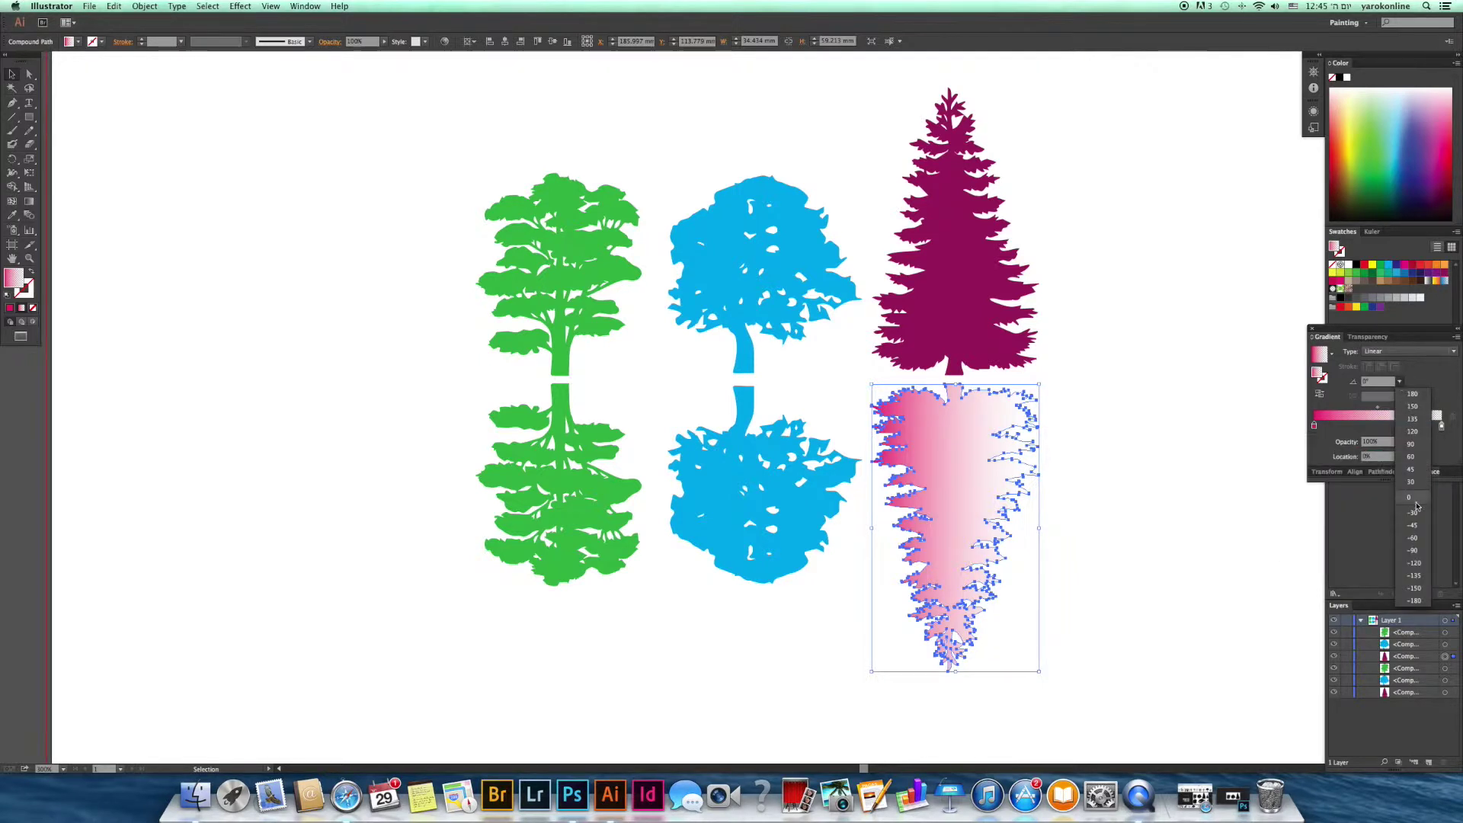
click(1413, 550)
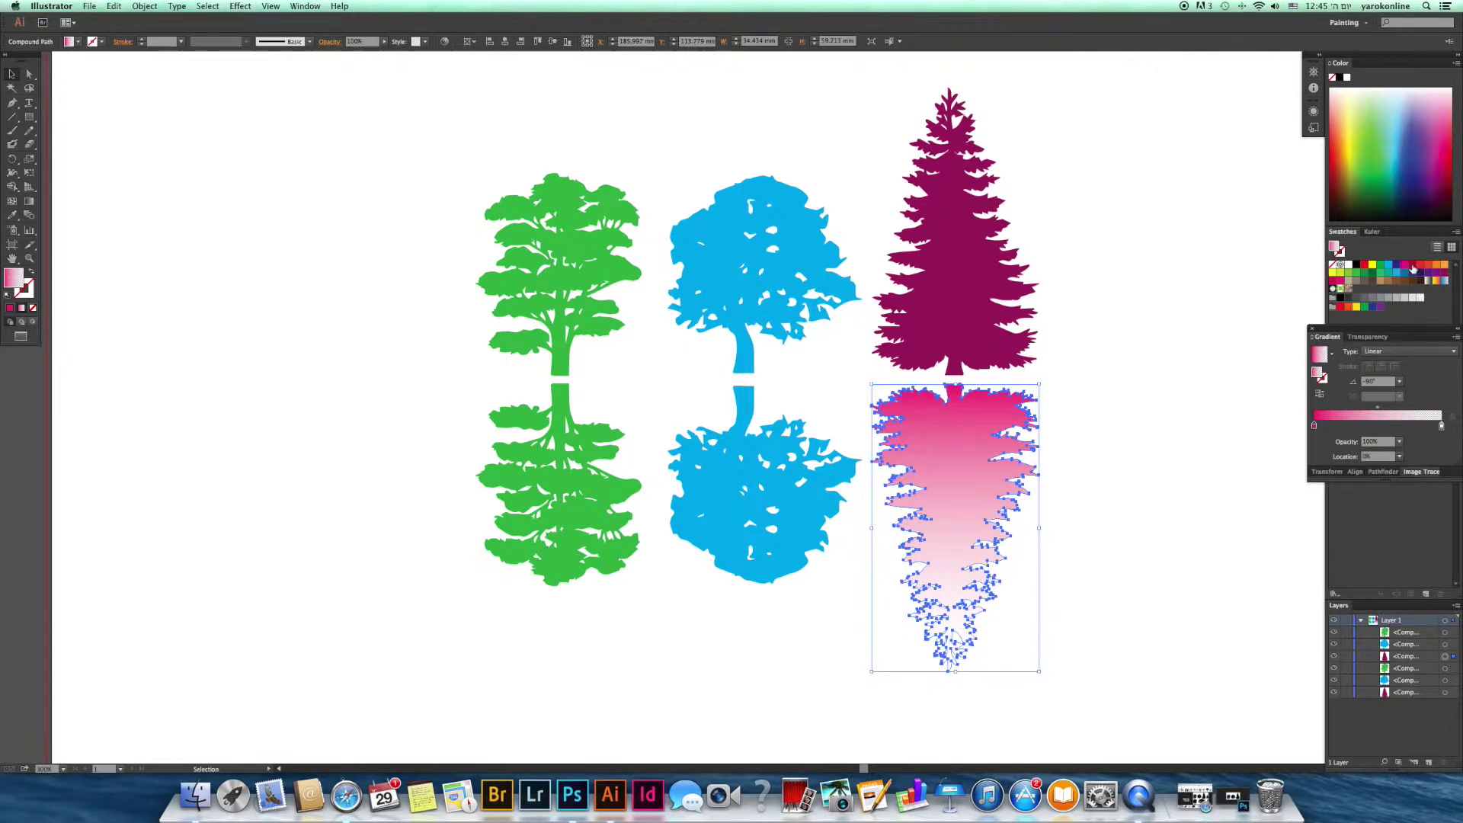
Step: Change the gradient's top stop colour to magenta
double_click(1313, 425)
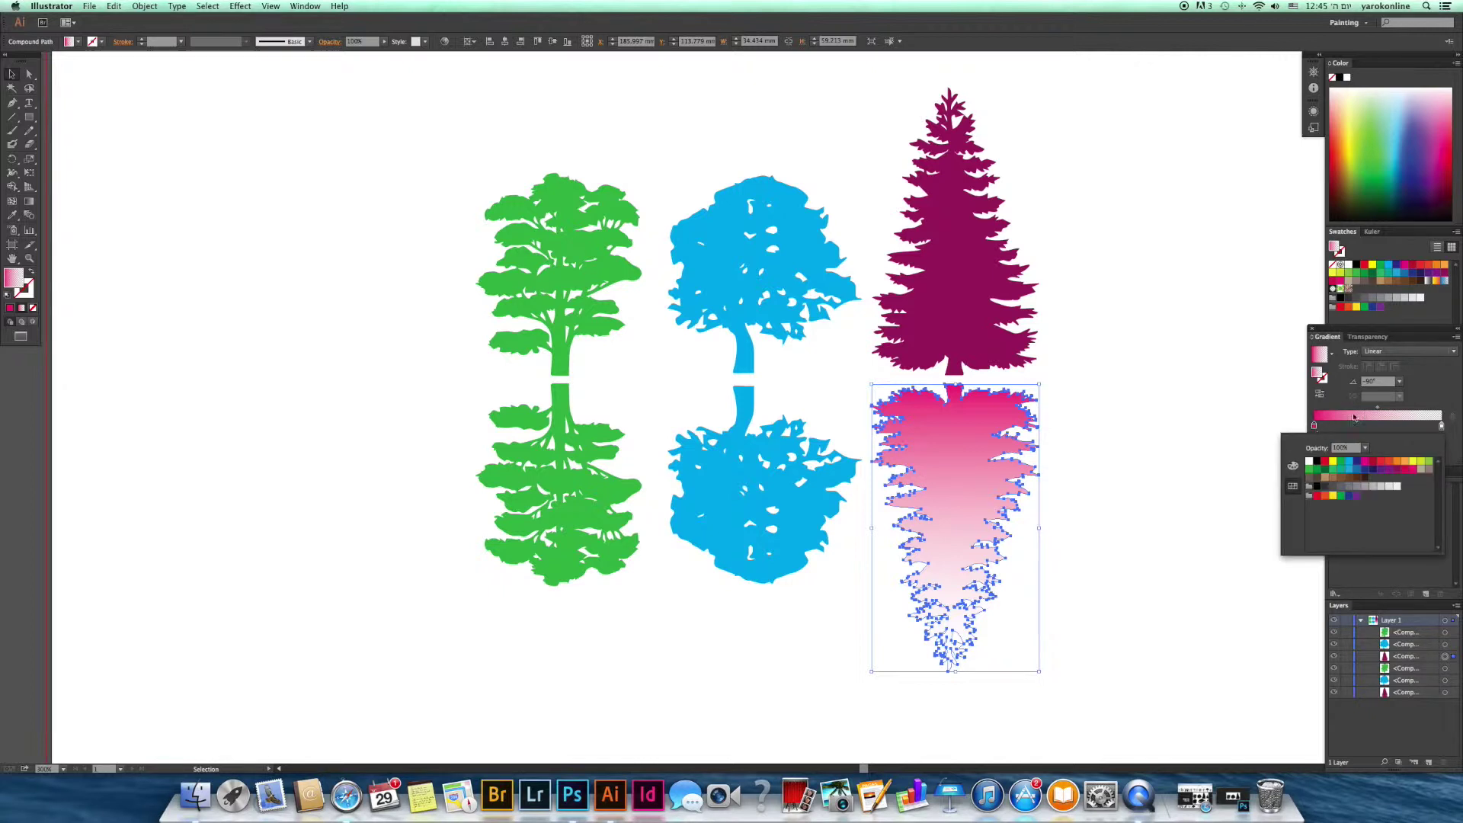
click(1372, 462)
click(1404, 470)
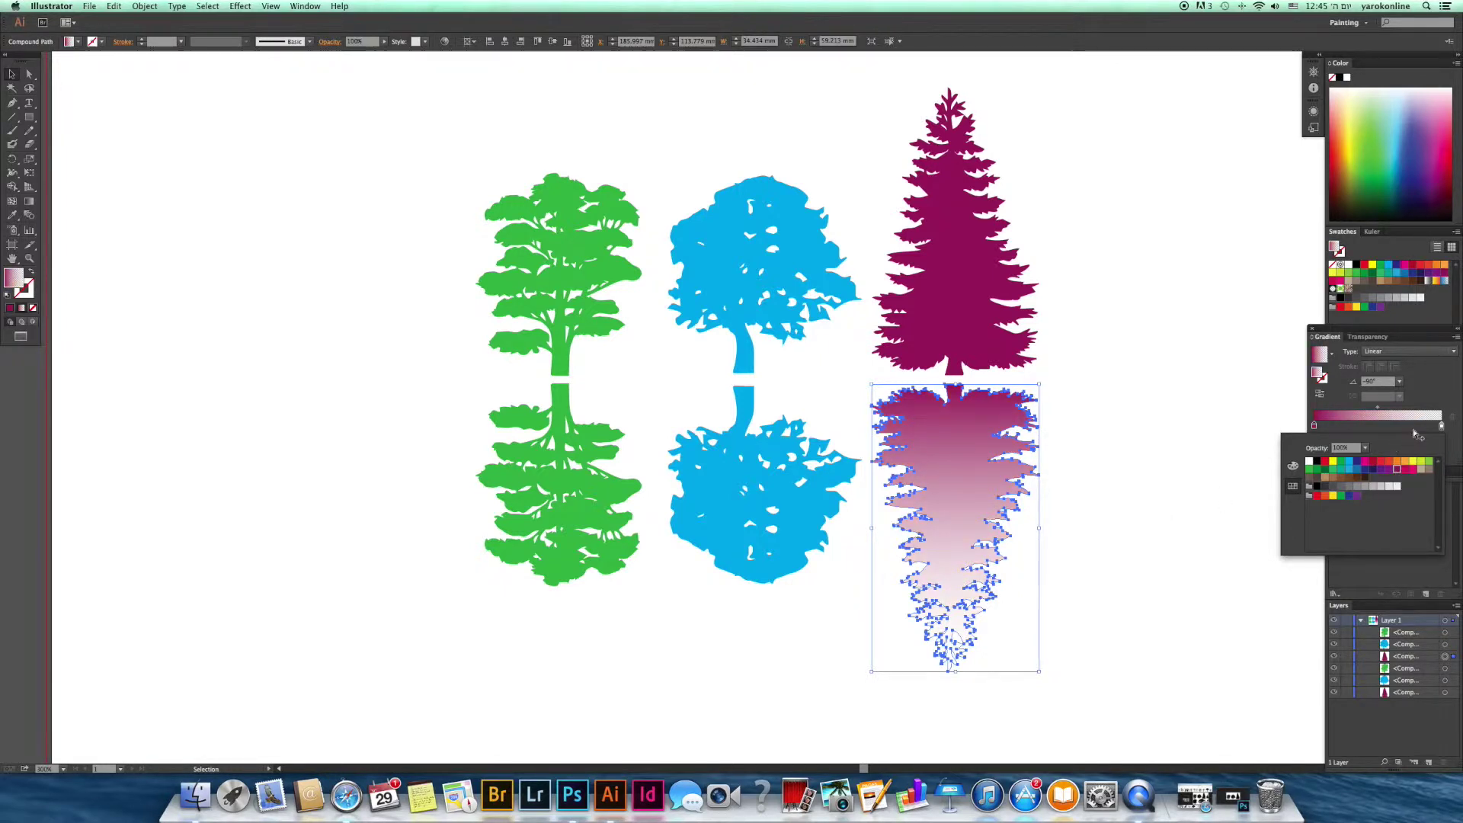
key(Escape)
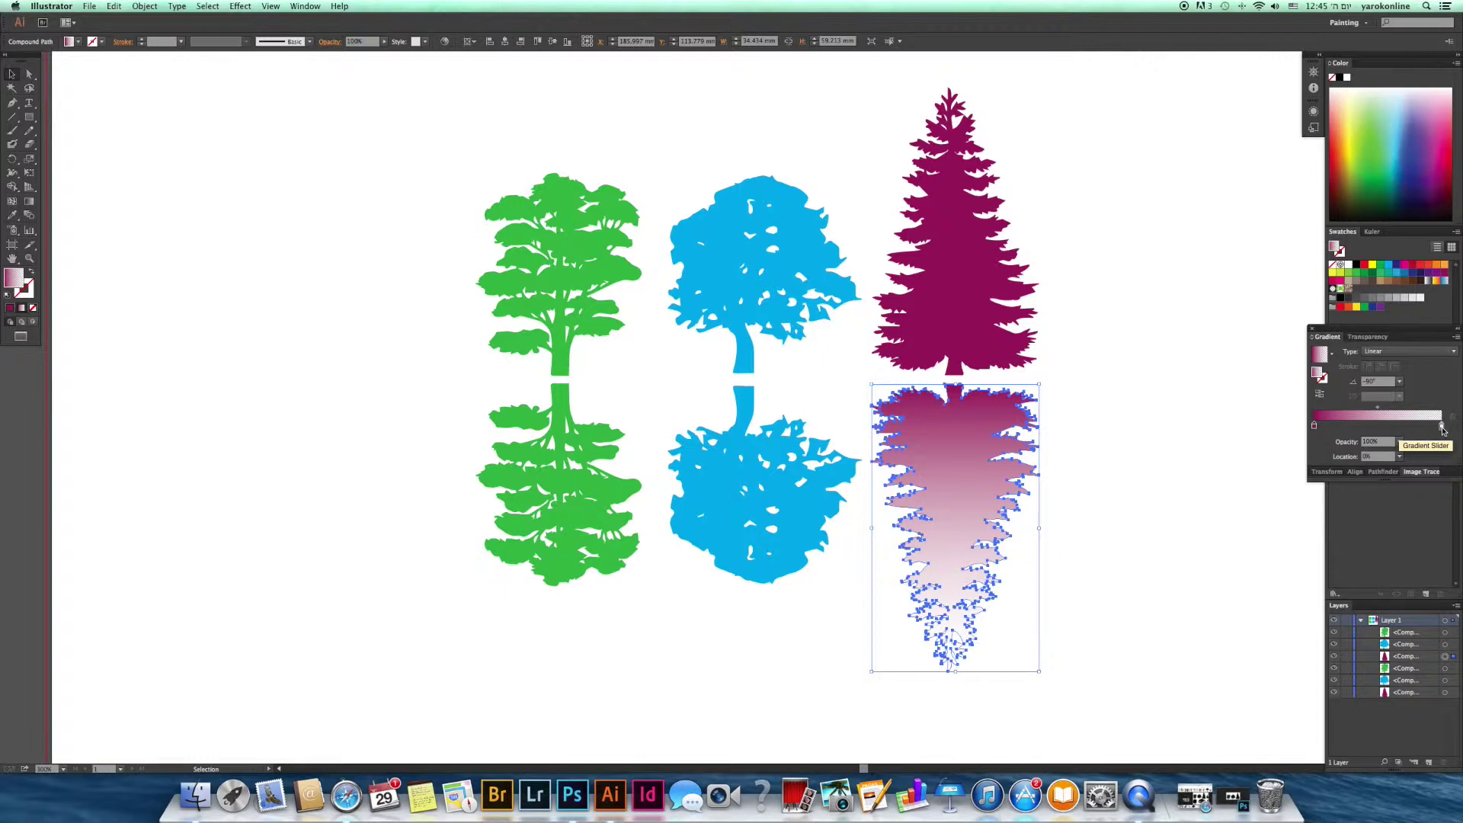
Step: Set the white gradient stop's opacity to 0%
double_click(1442, 427)
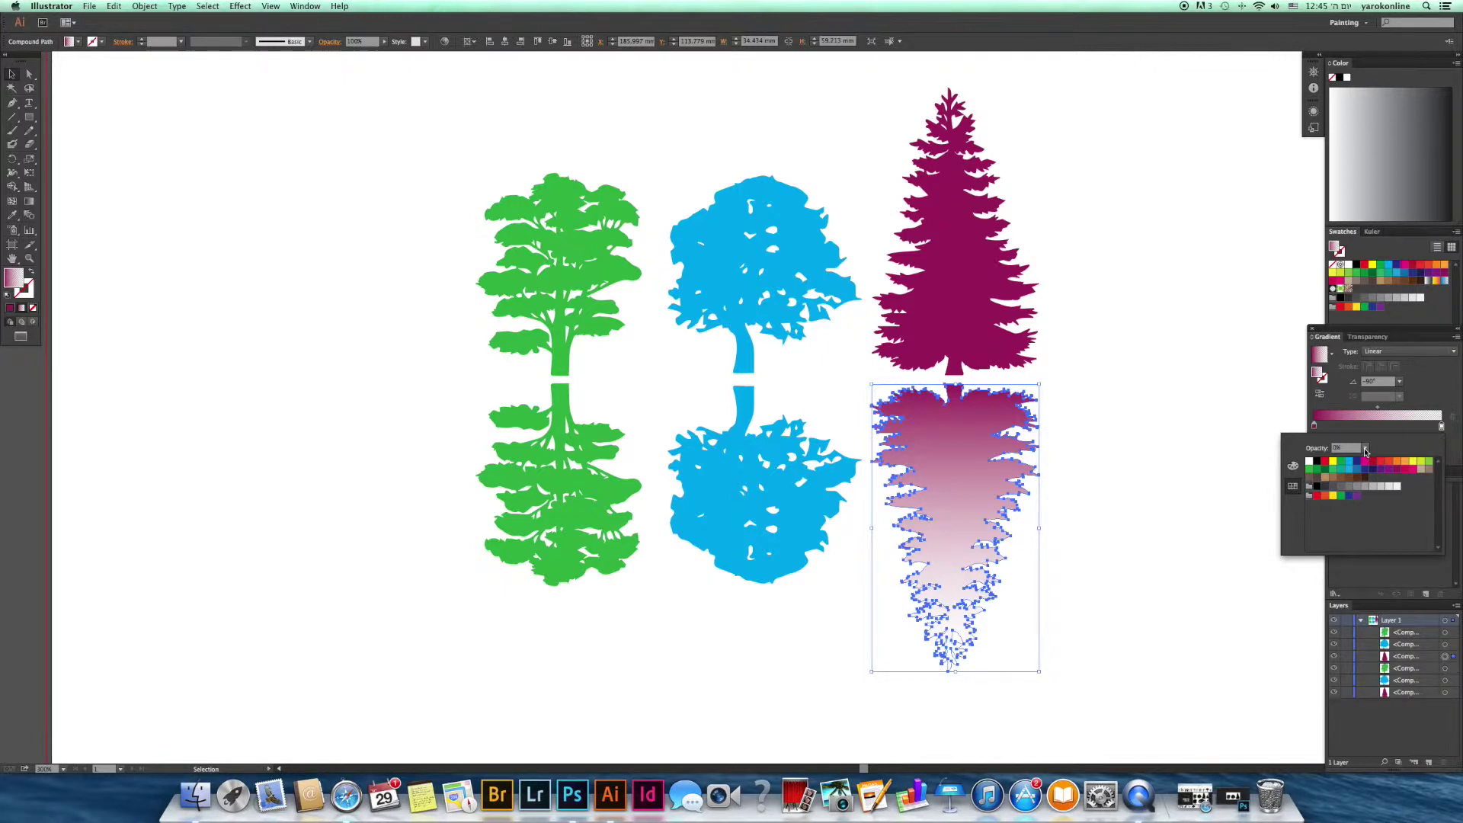
click(1365, 451)
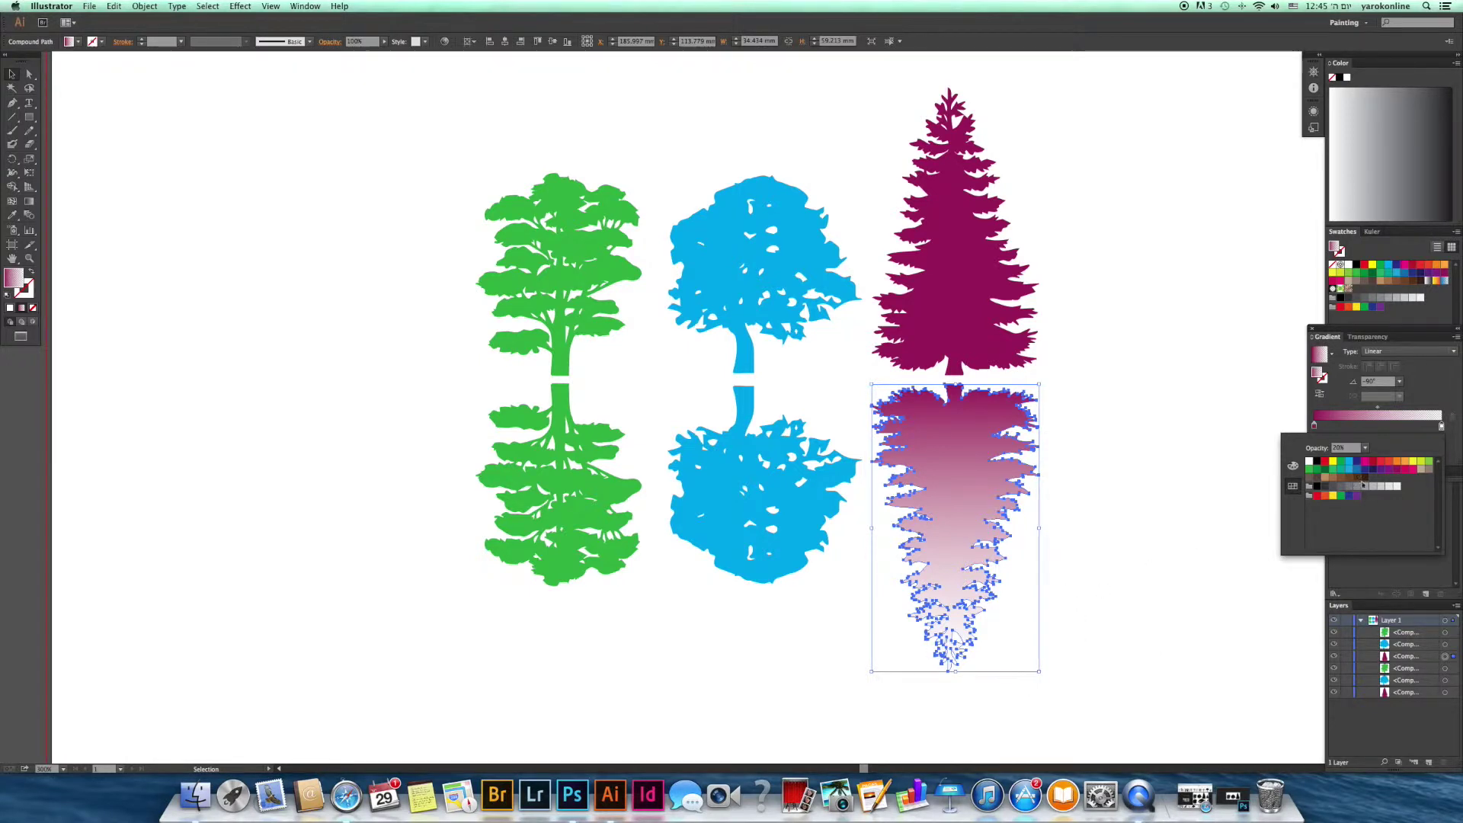
click(1364, 448)
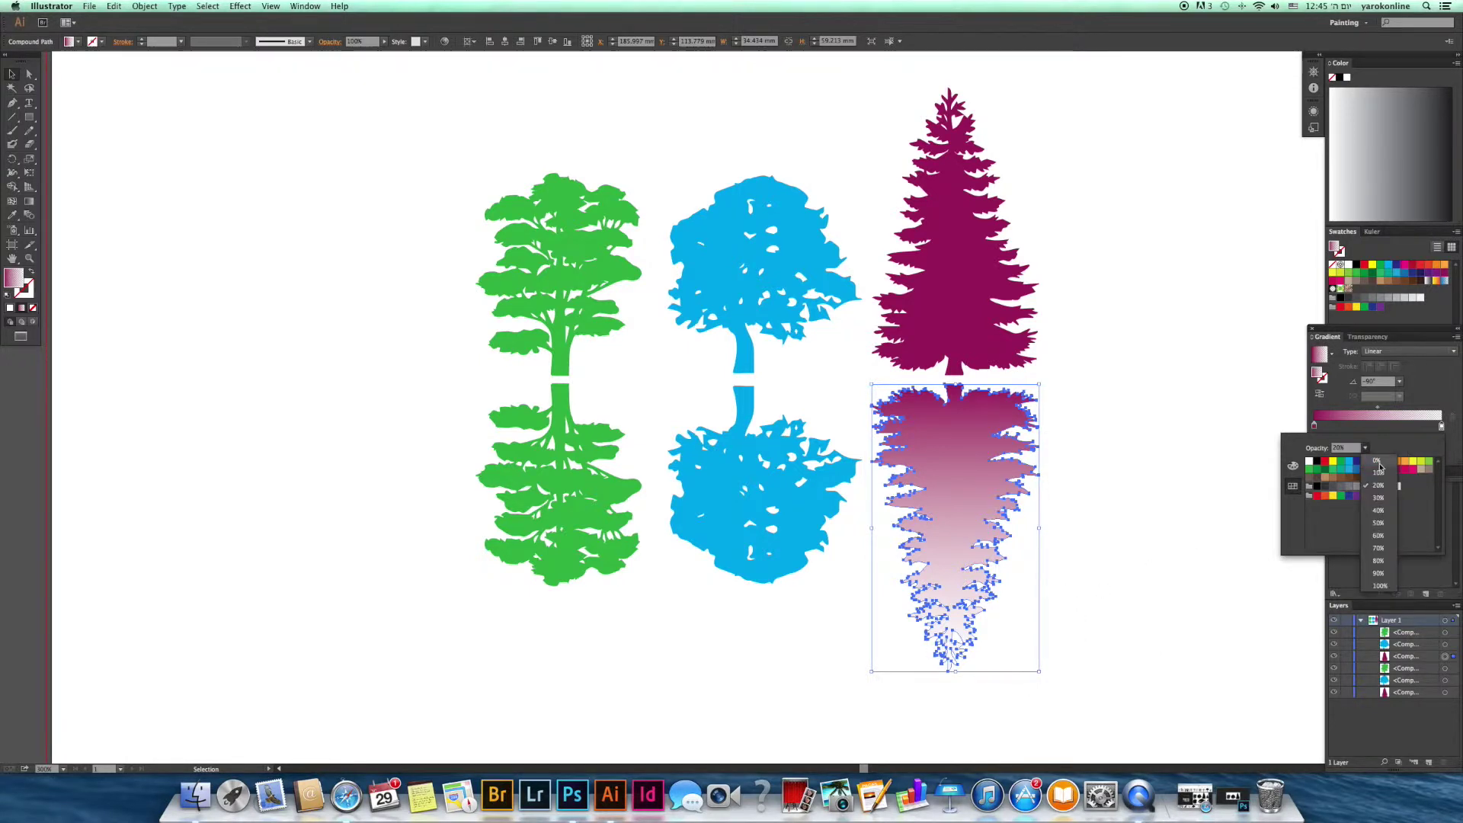
click(1376, 460)
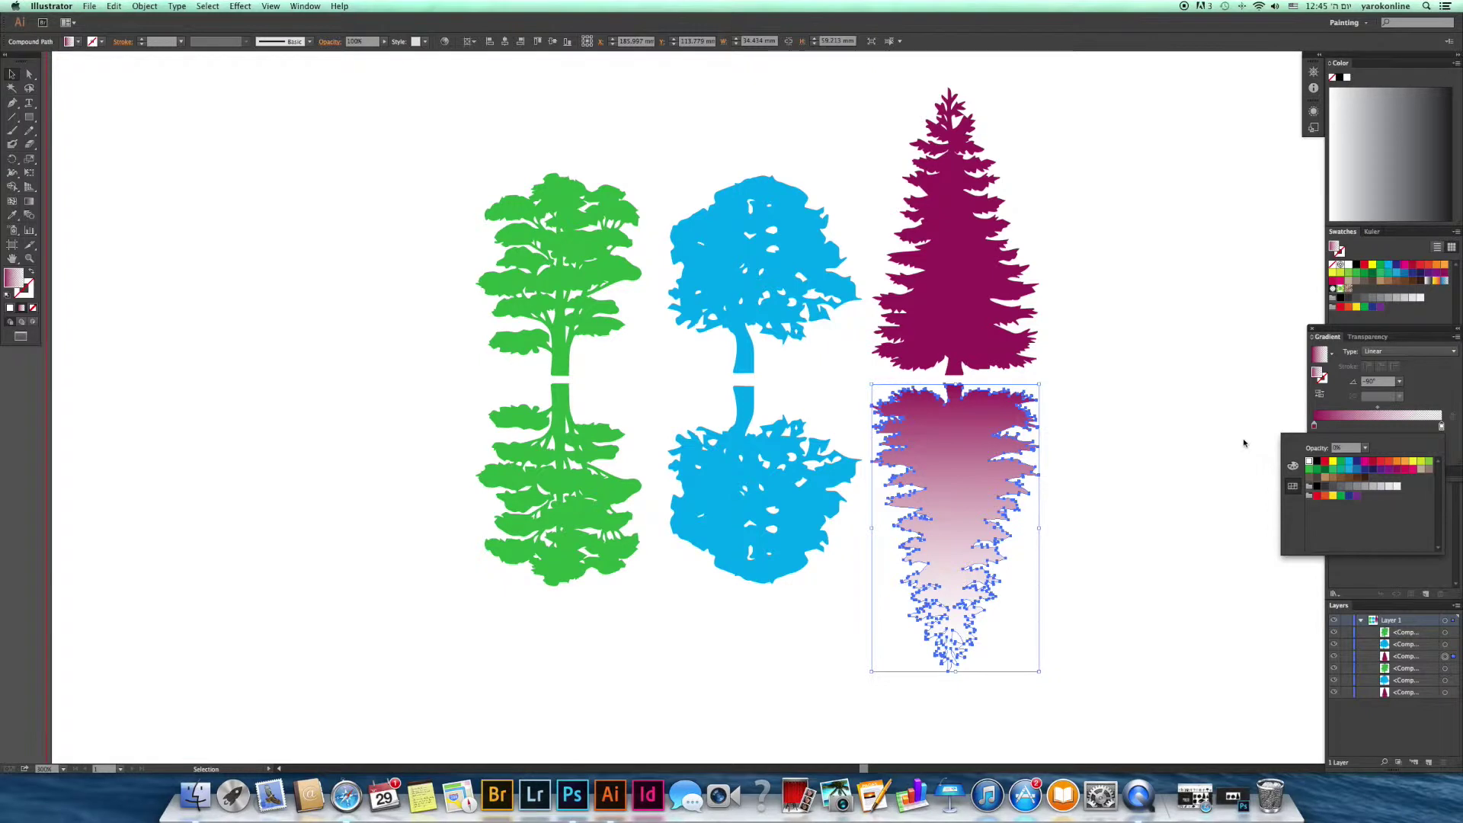
click(1241, 435)
click(682, 488)
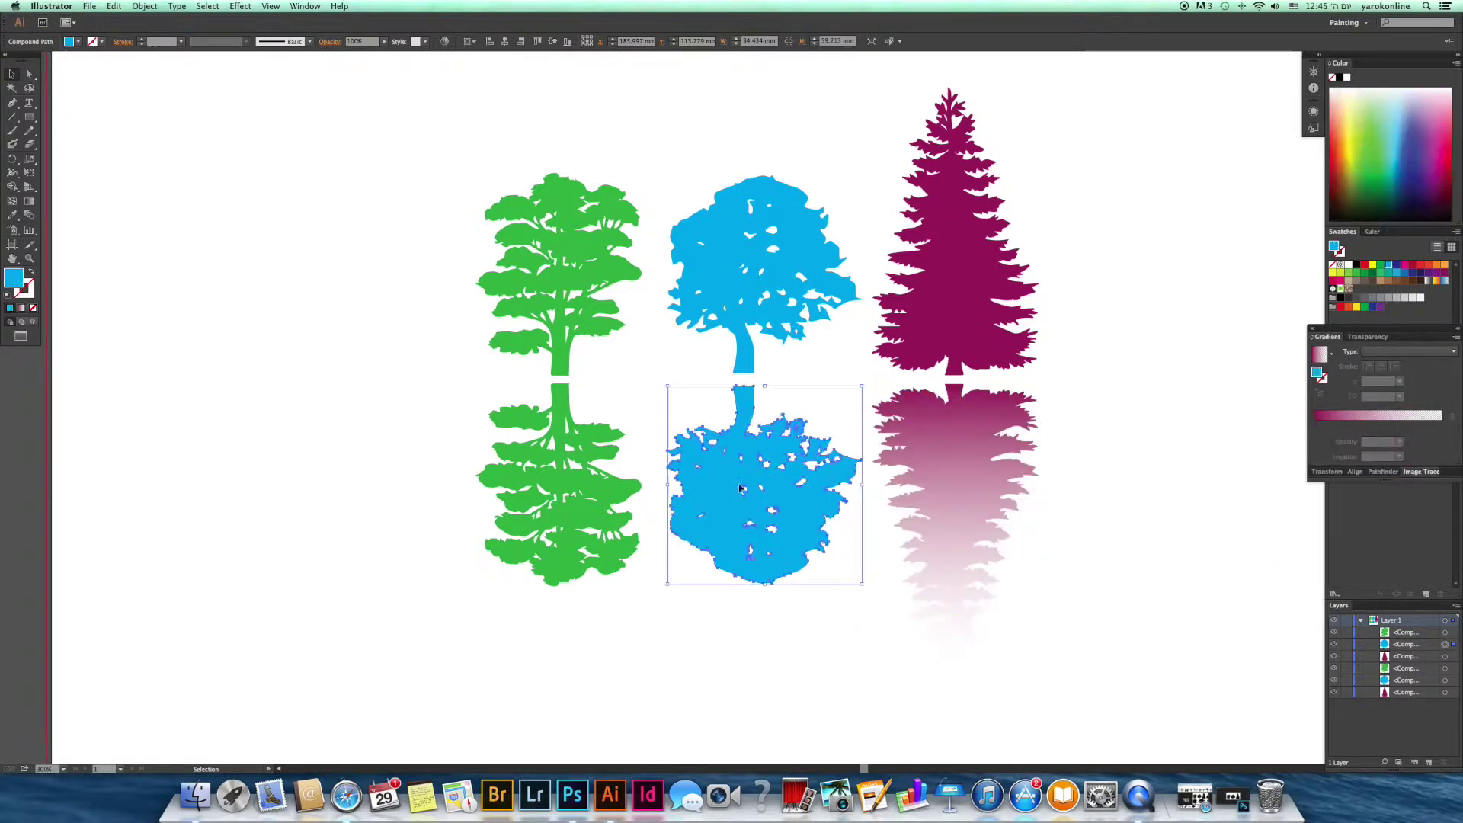
Step: Fill the blue tree's reflection with a cyan-start gradient at -90°
click(1319, 415)
double_click(1314, 426)
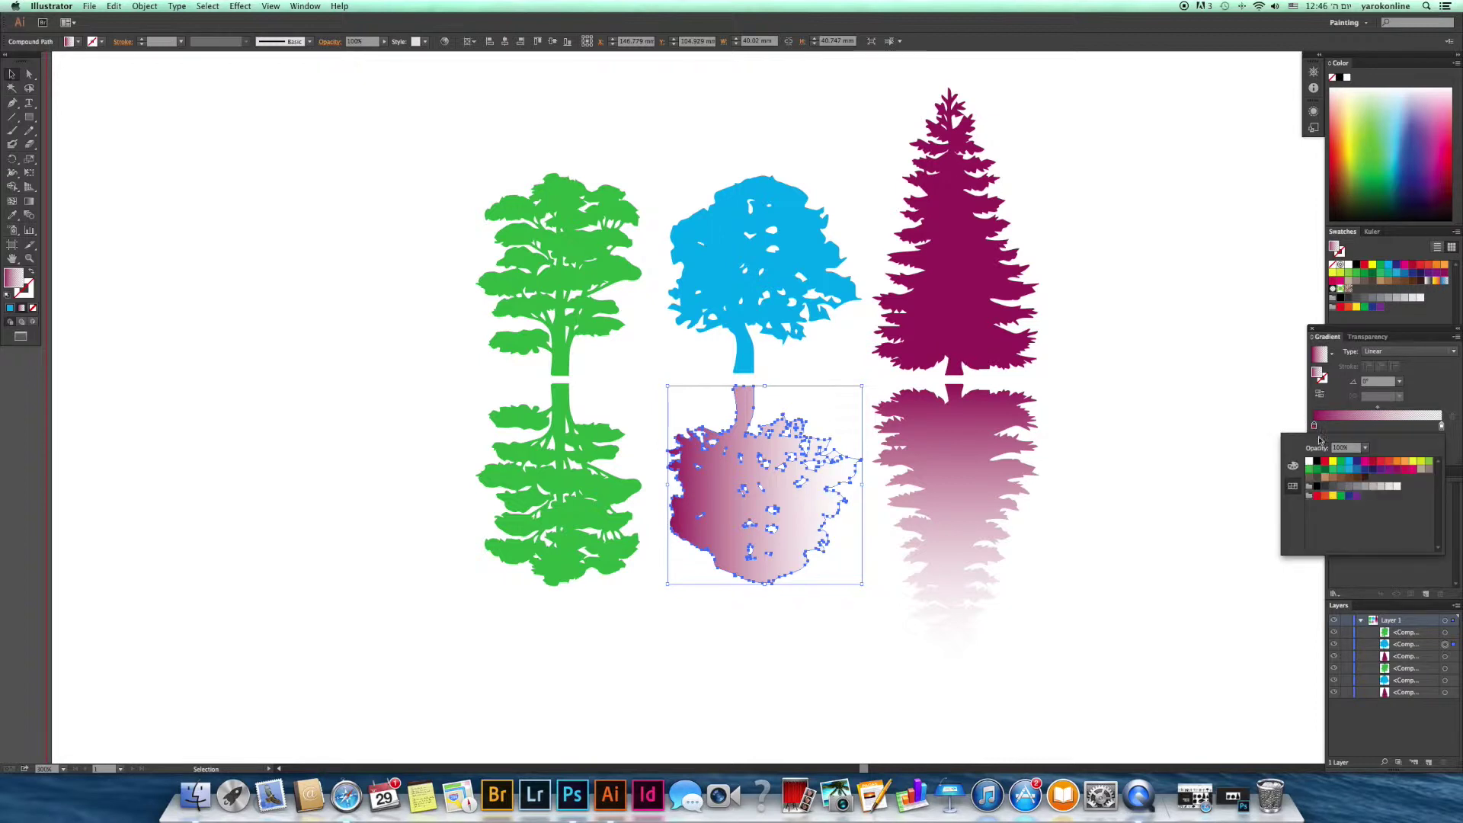
click(1349, 462)
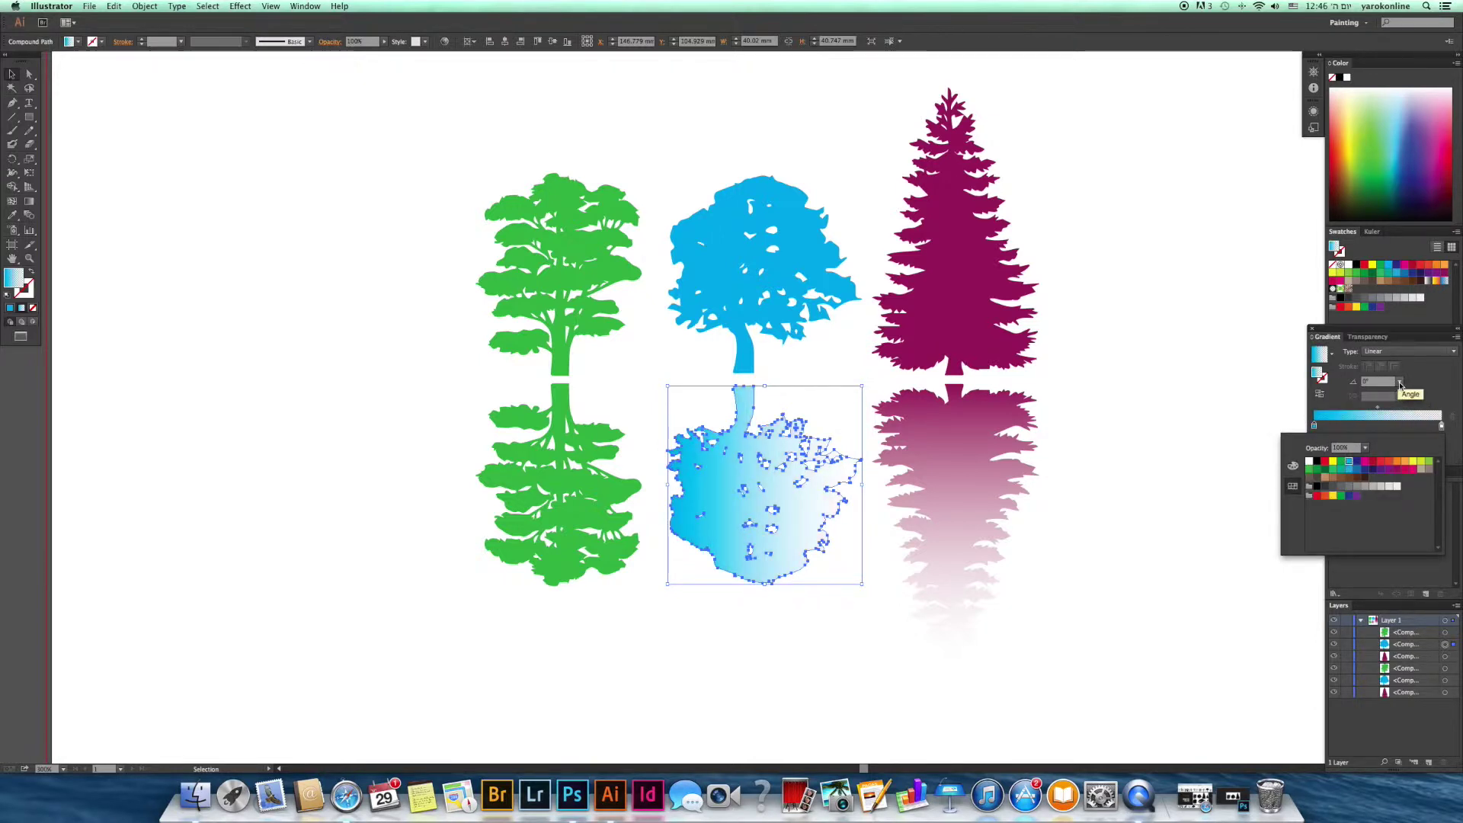
click(1400, 382)
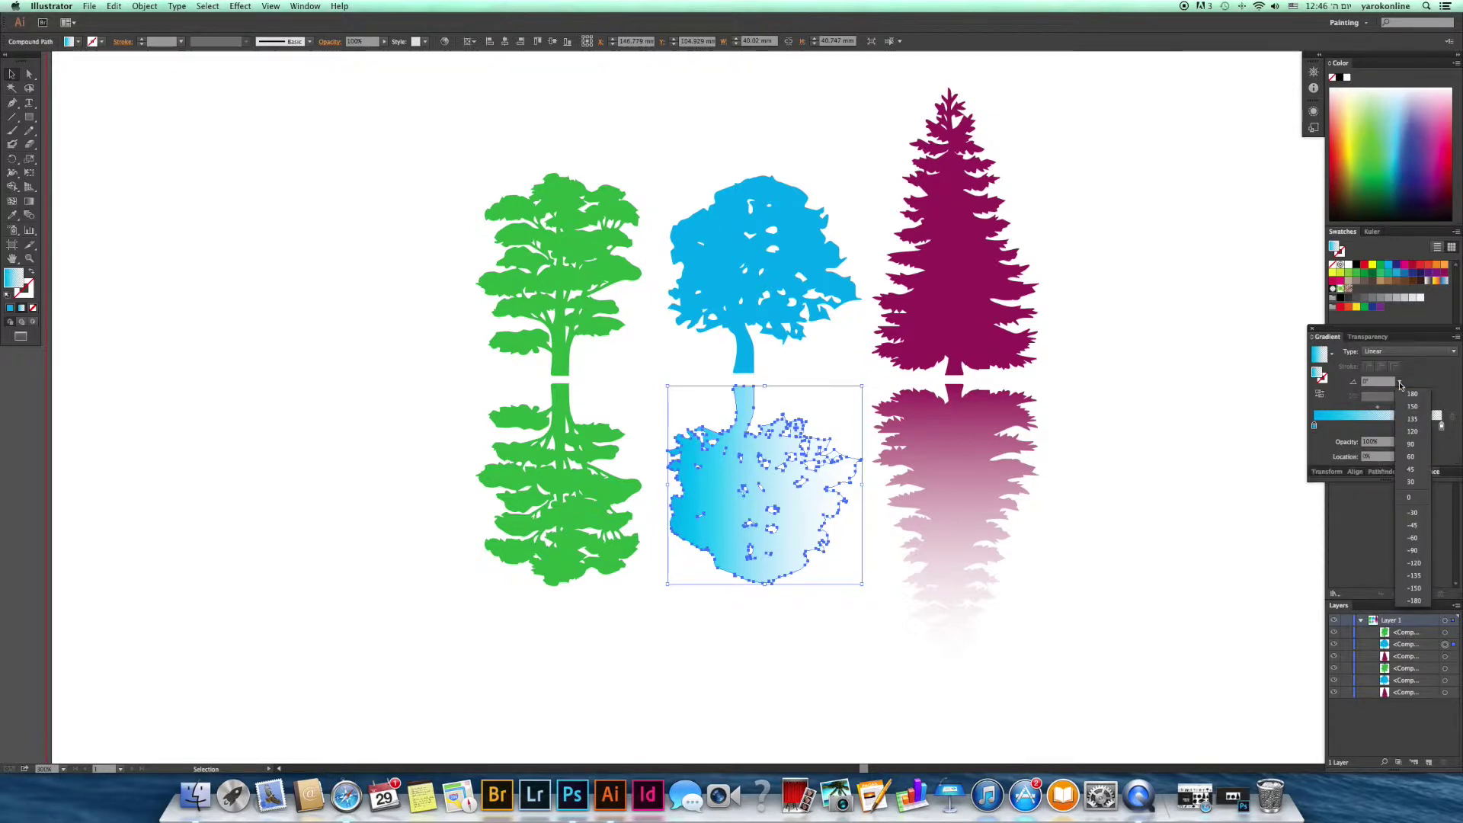
click(1419, 550)
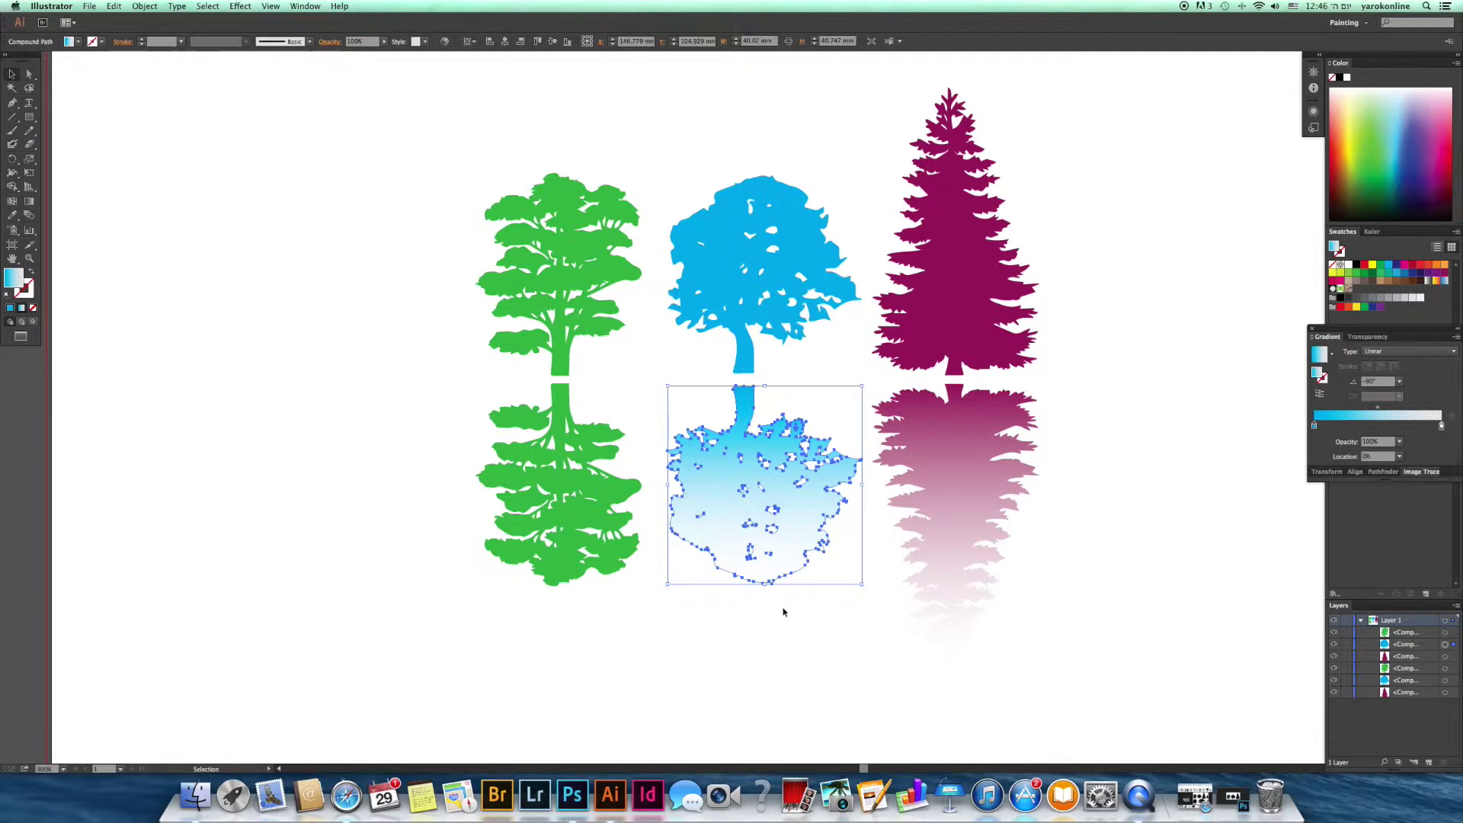
double_click(1441, 427)
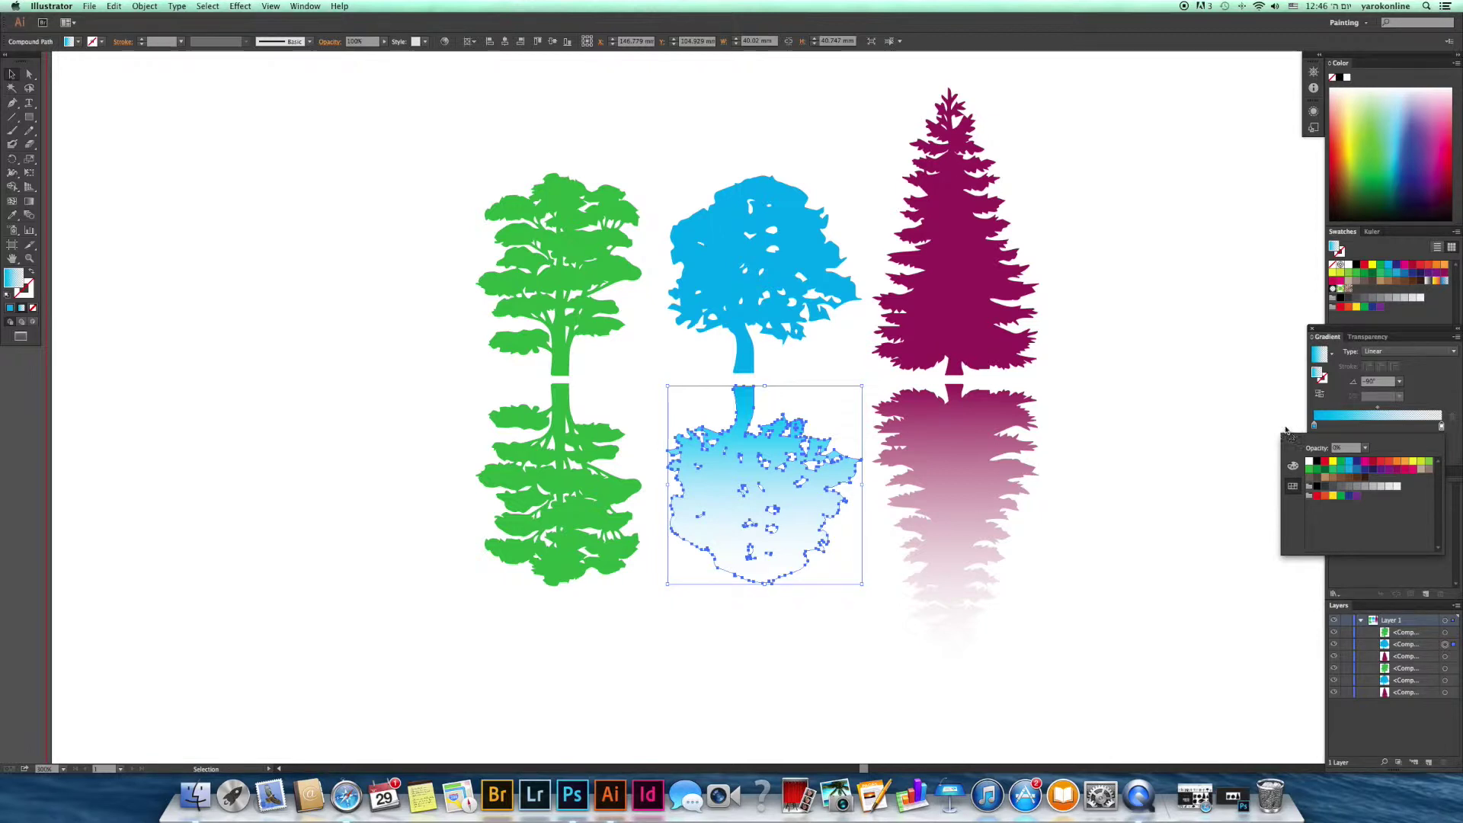
click(577, 462)
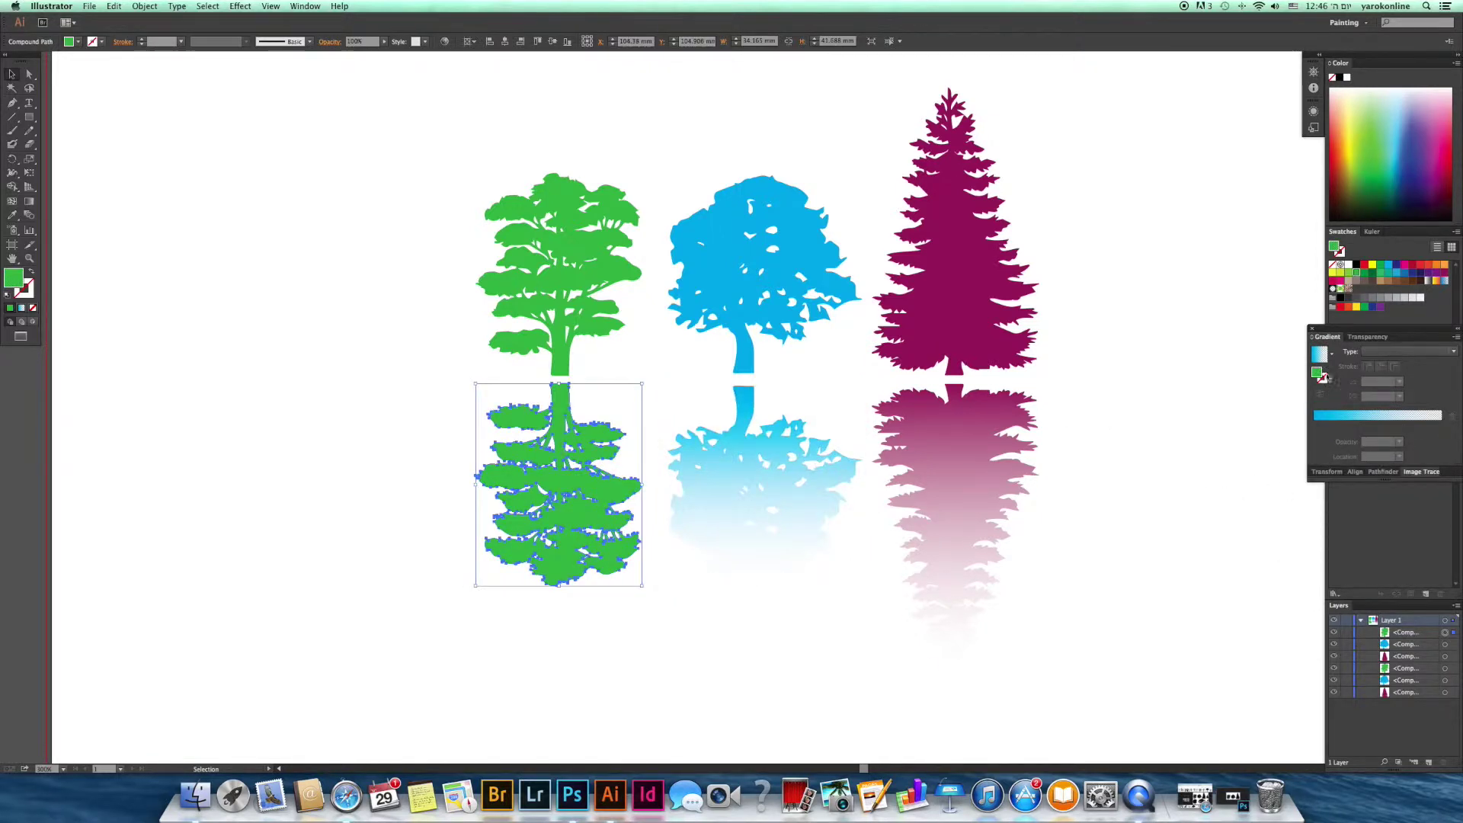
Step: Give the green reflection a gradient starting green, angled at -90°
click(1321, 419)
double_click(1314, 427)
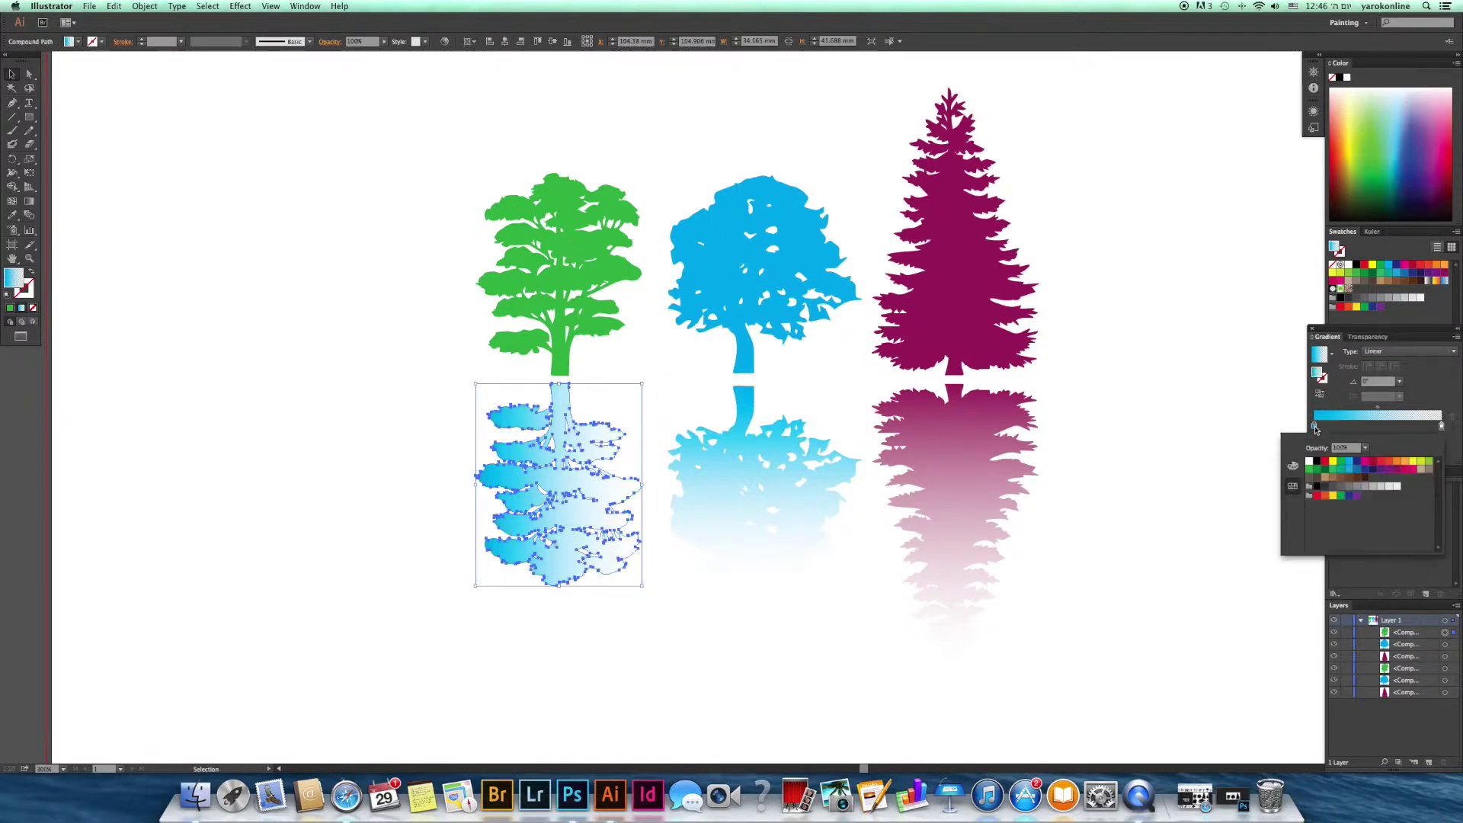
click(1310, 470)
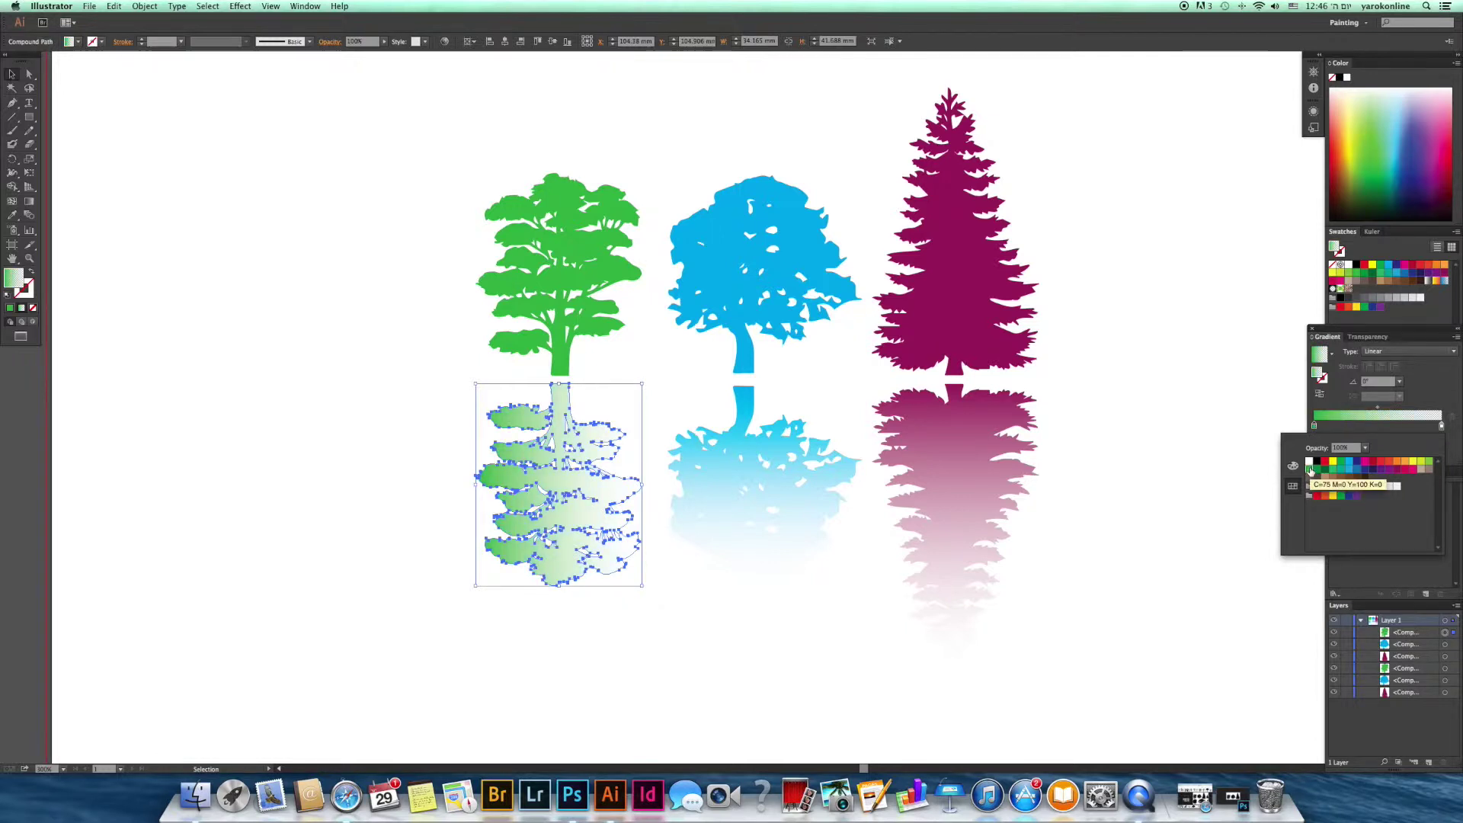
click(1398, 383)
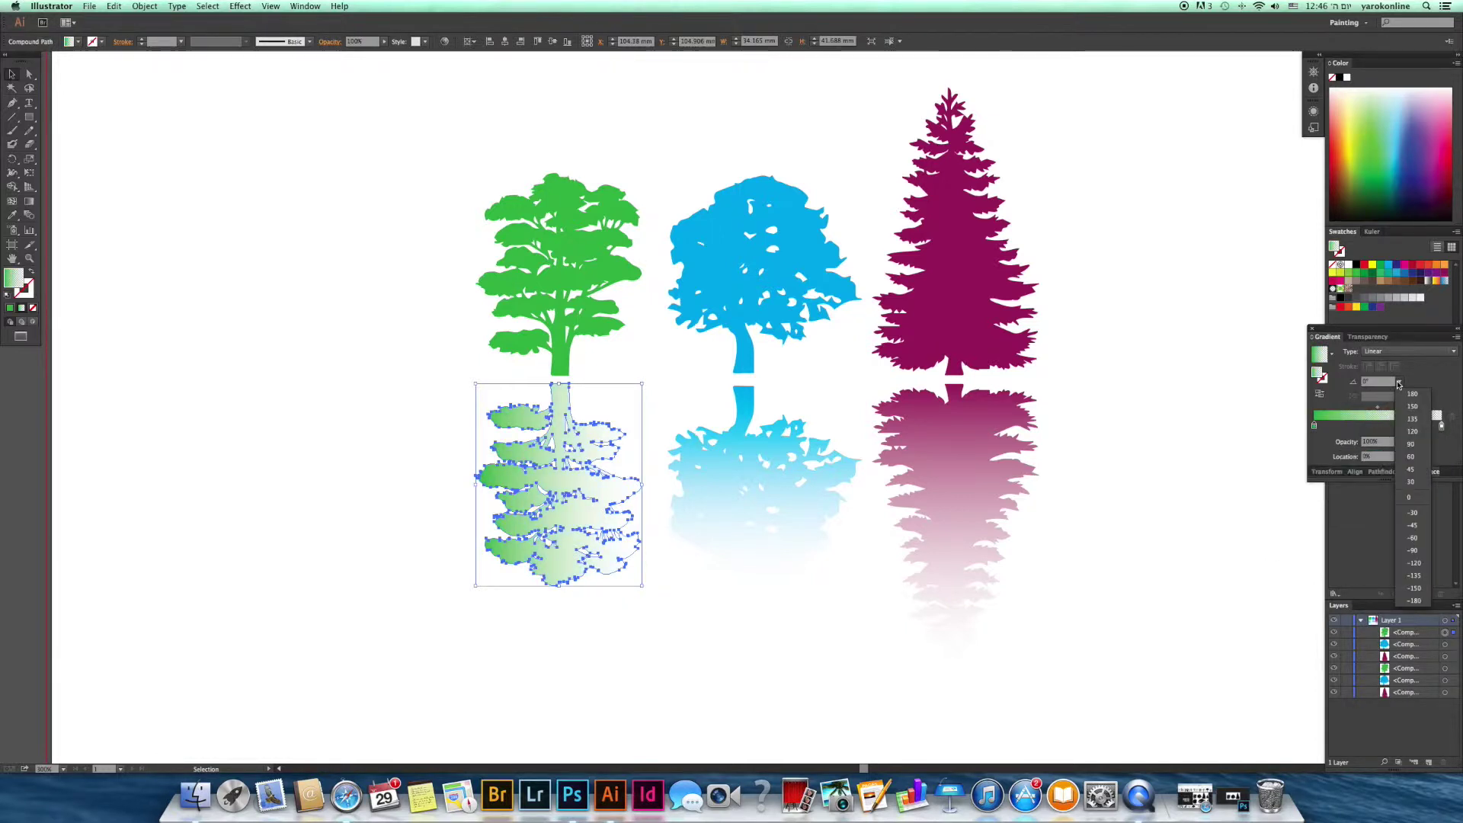
click(1418, 550)
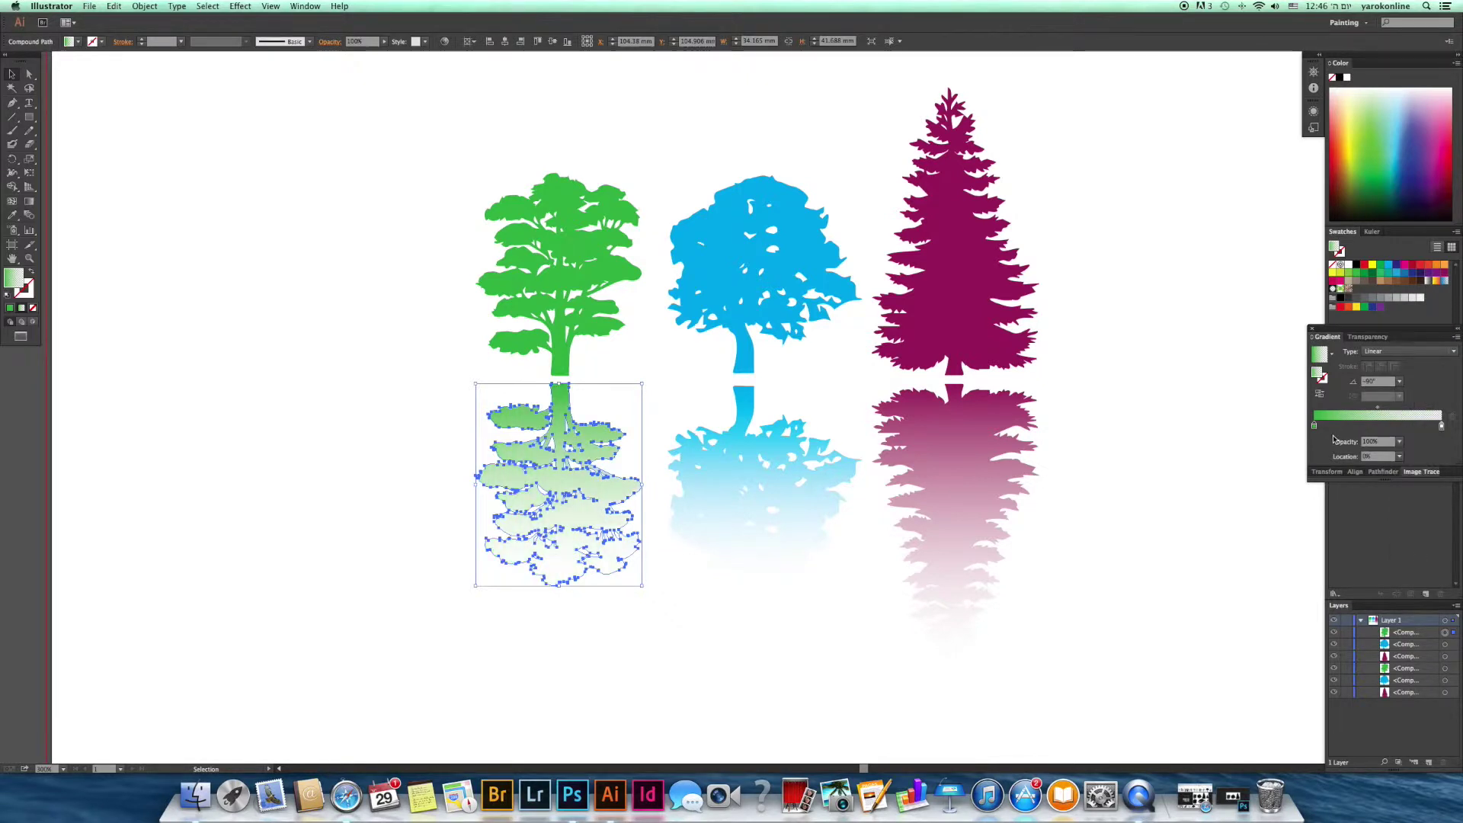
Step: Compare the blue and pink reflections, then deselect all artwork
click(768, 463)
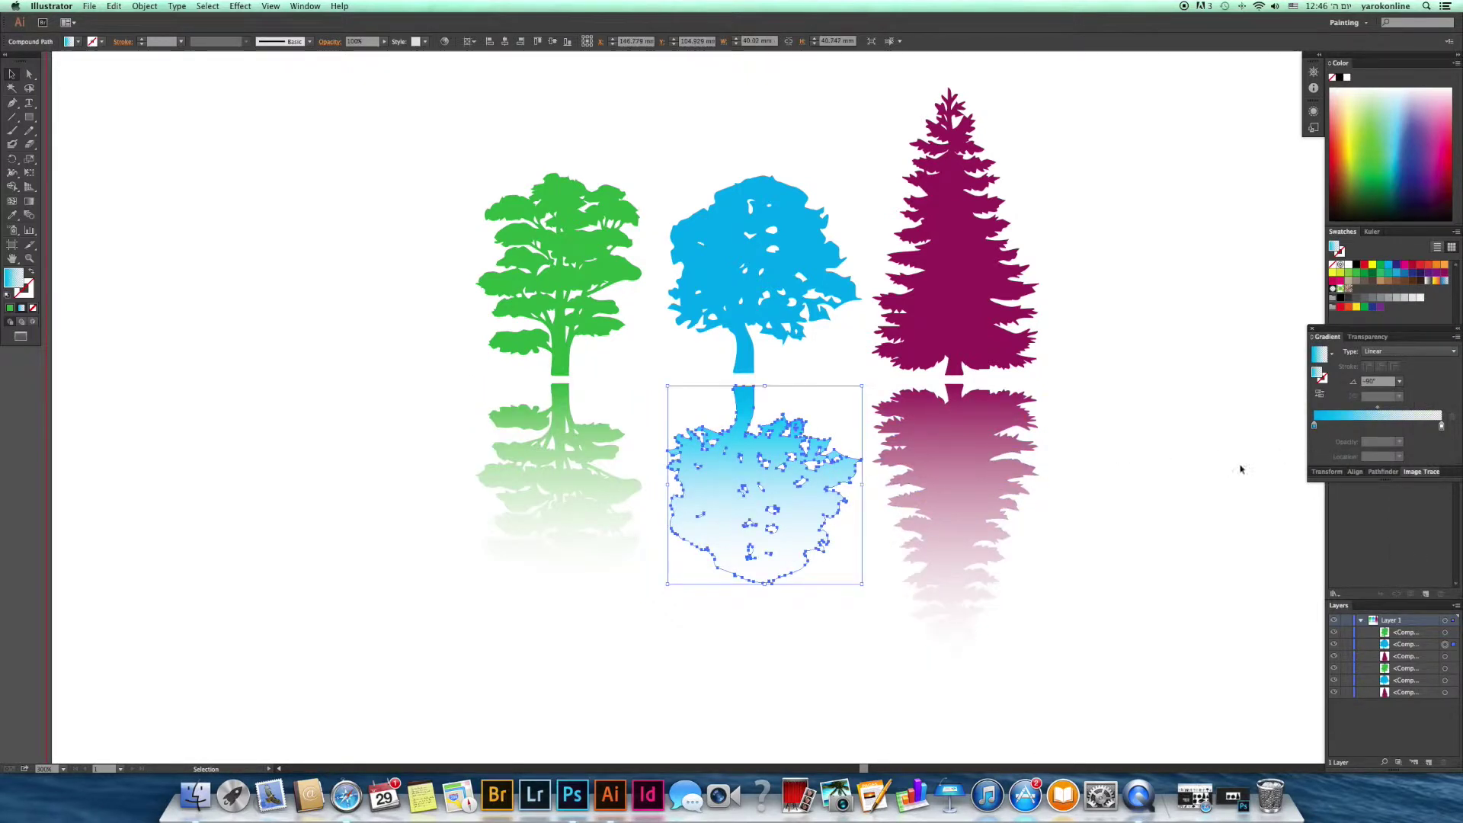
click(921, 450)
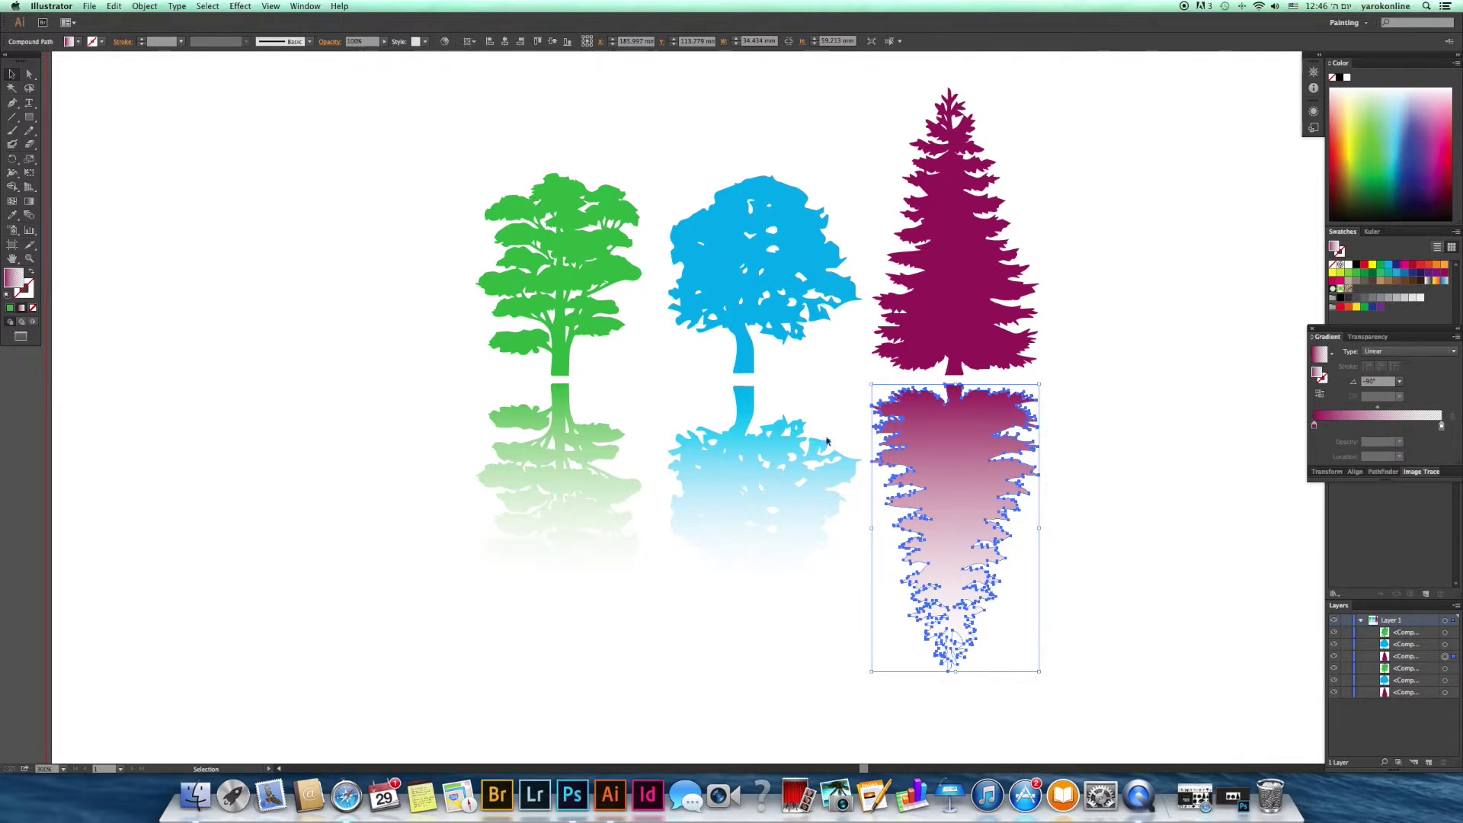
click(747, 461)
click(623, 479)
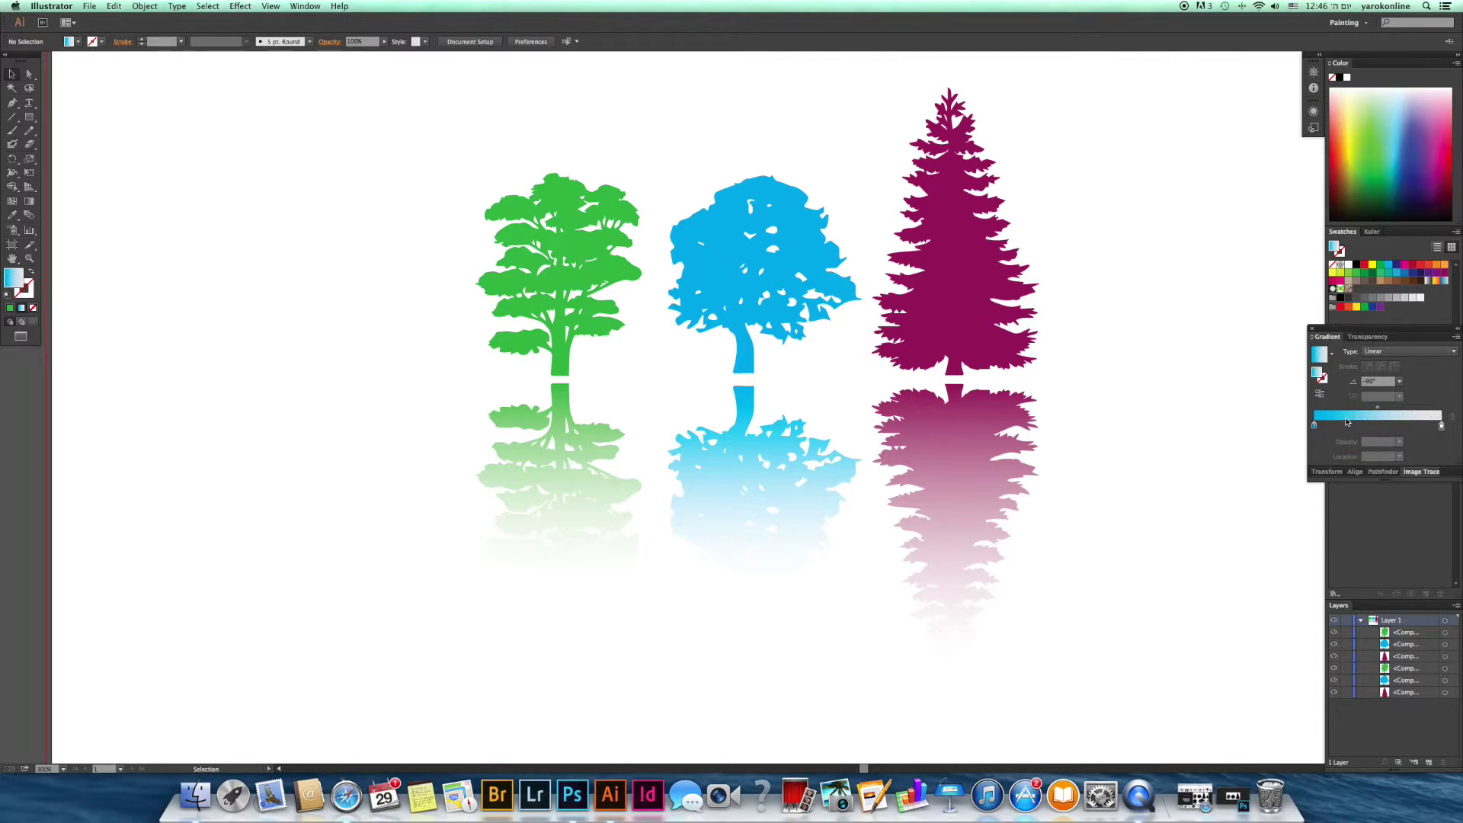
Step: Shift the blue reflection's gradient midpoint toward the cyan end, around 30%
double_click(1313, 425)
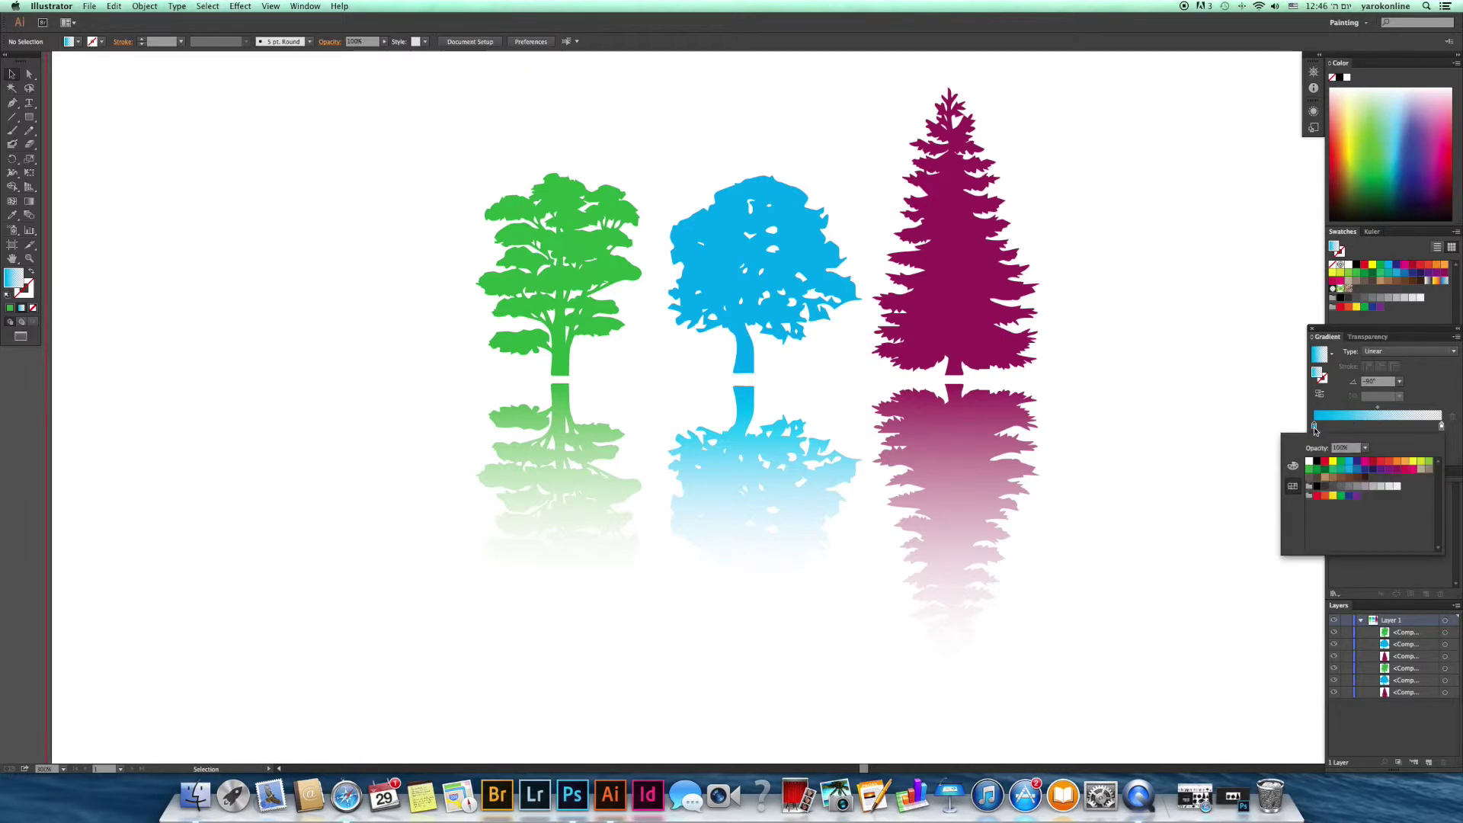
click(1295, 419)
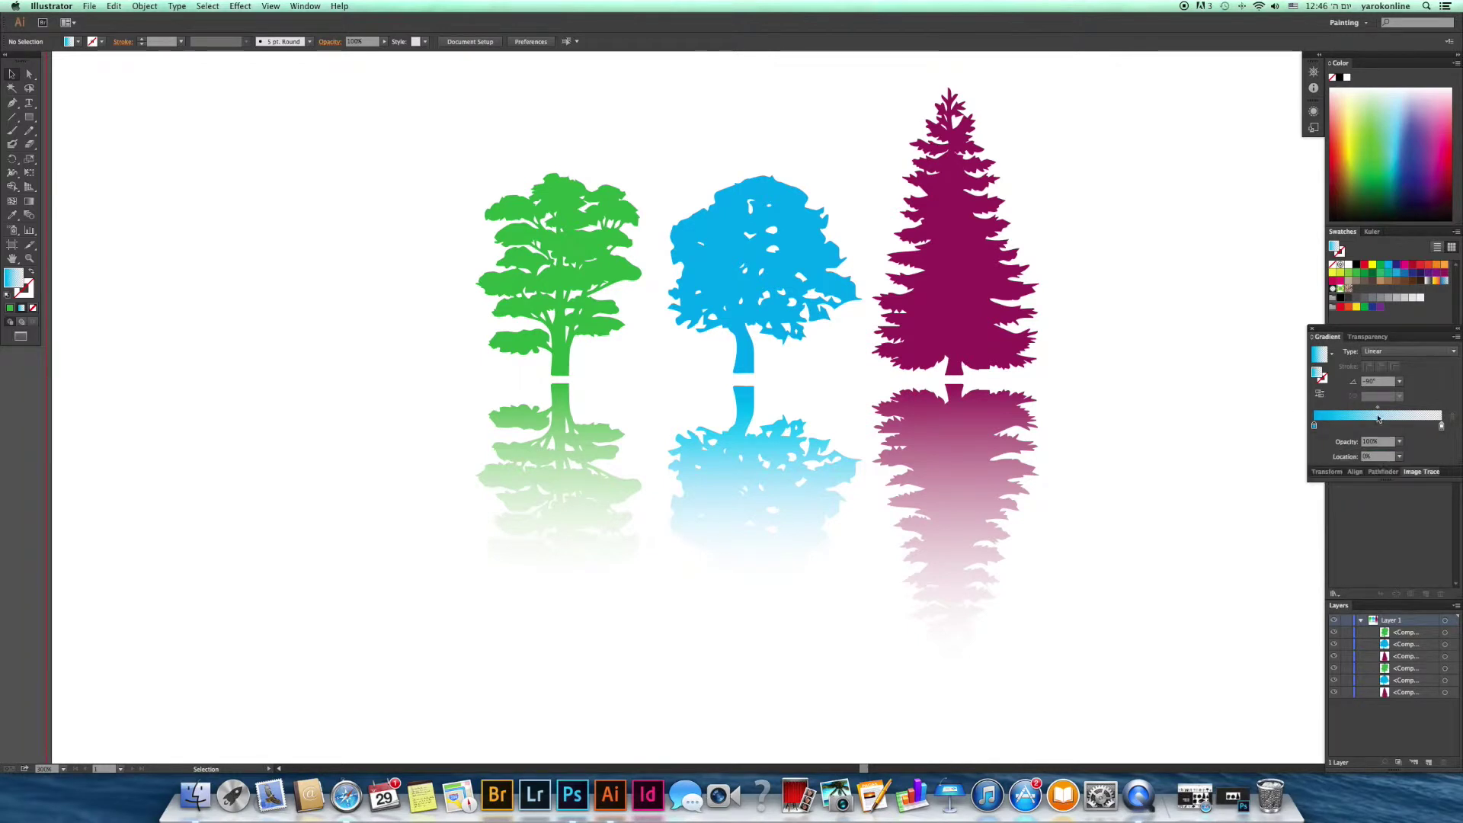
click(1377, 407)
drag(1378, 407, 1361, 410)
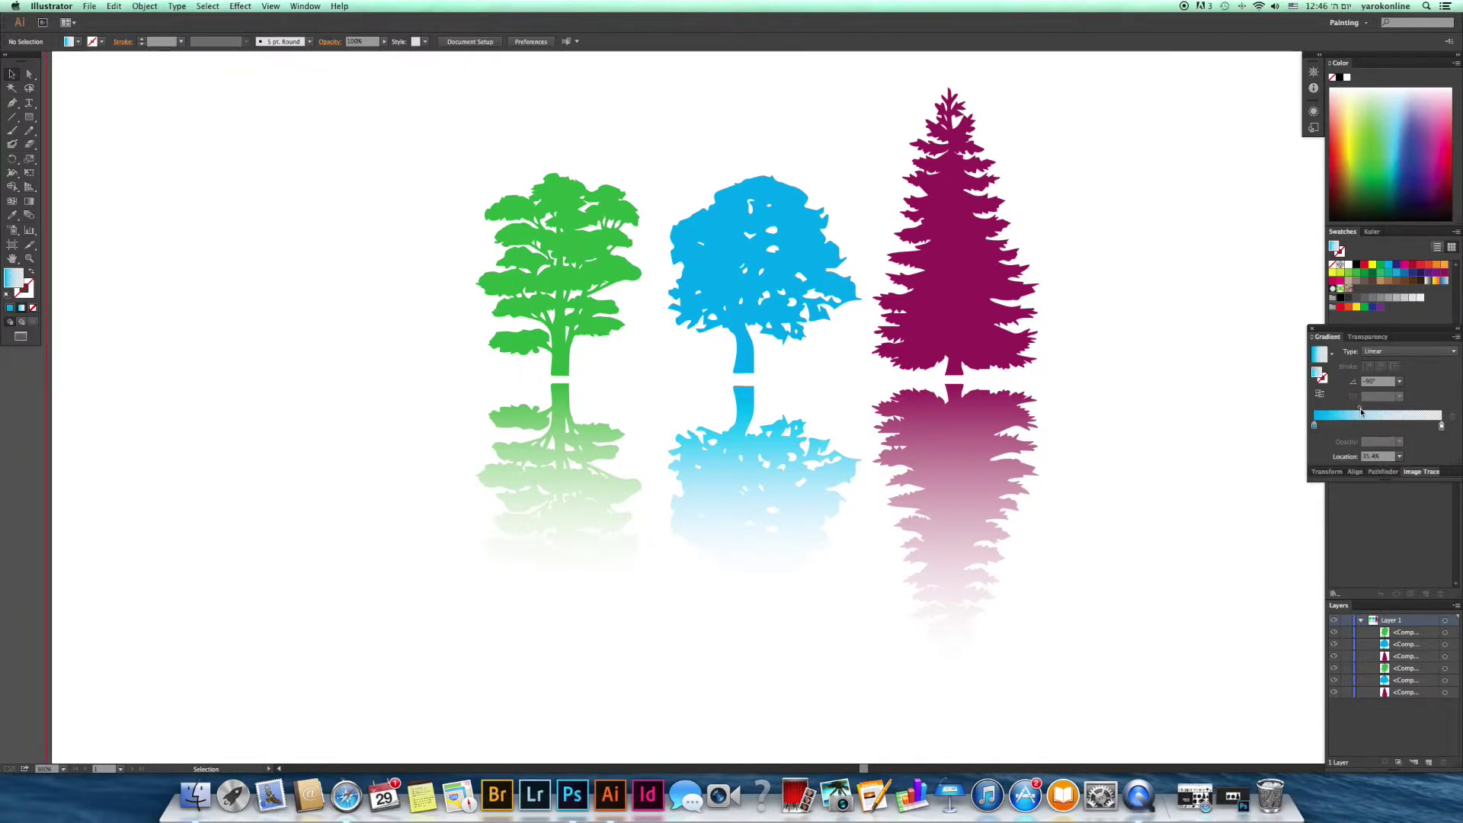
click(843, 467)
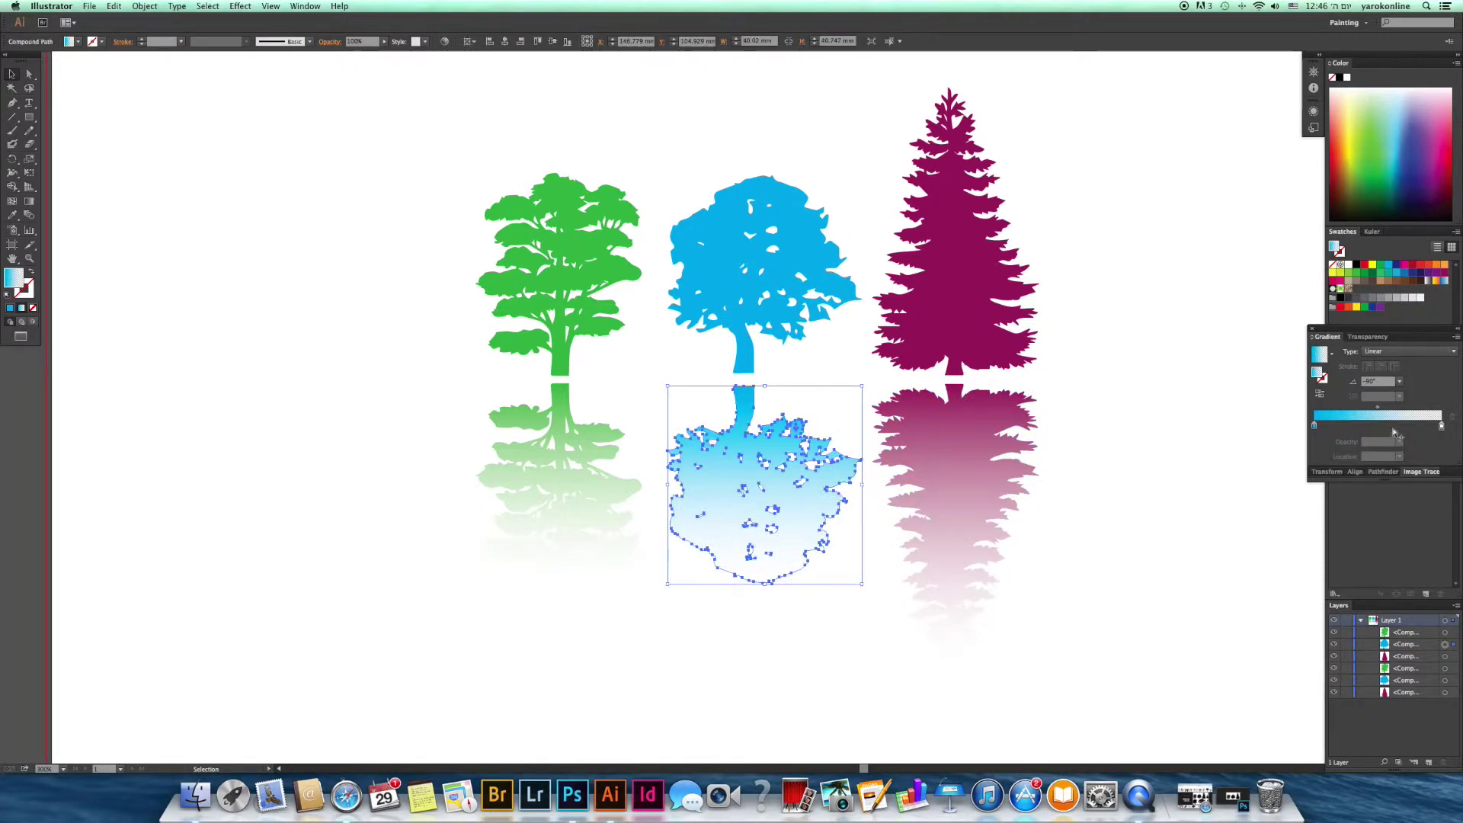
drag(1378, 410, 1355, 410)
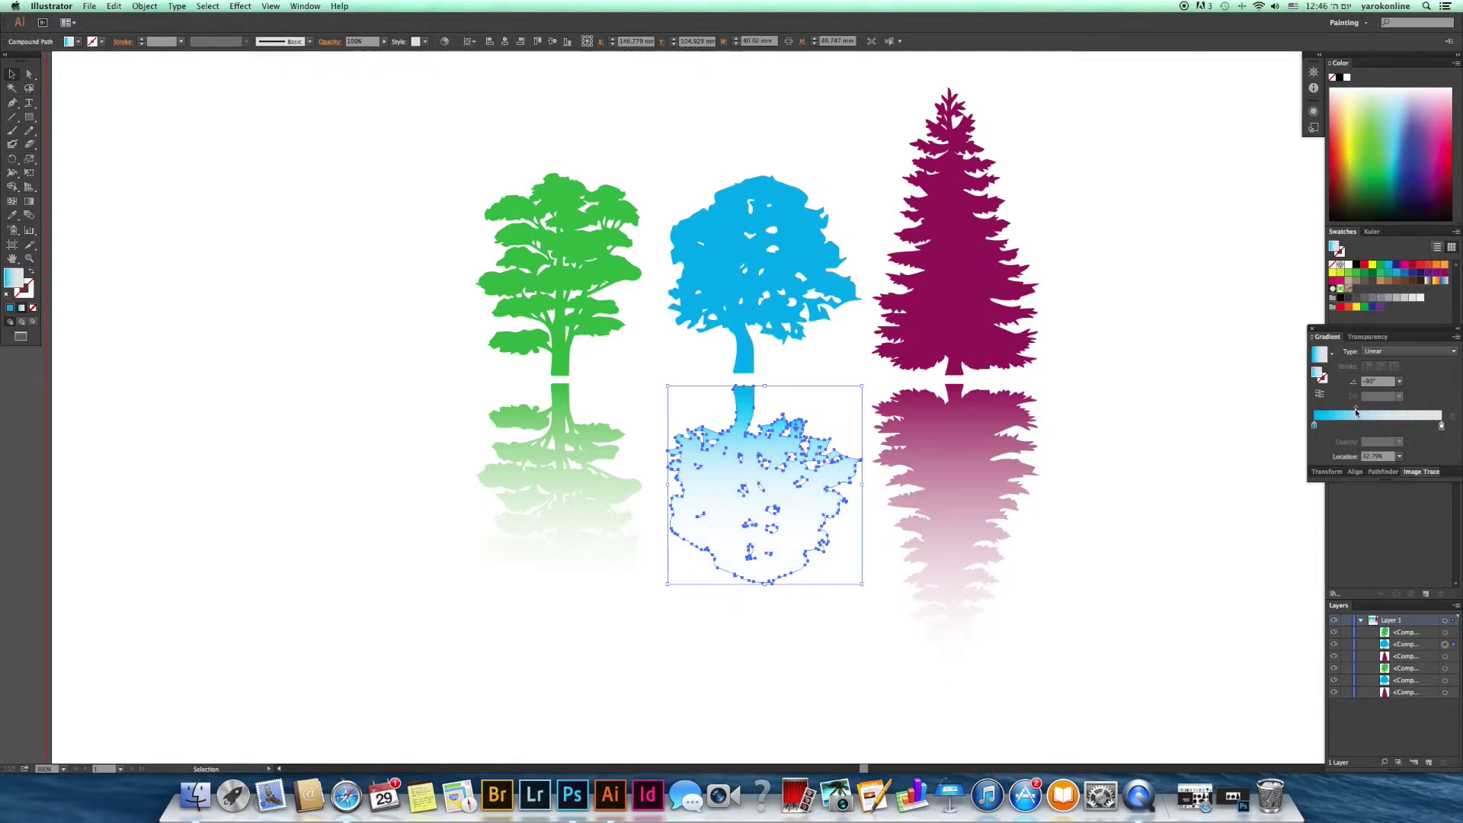
drag(1354, 410, 1394, 412)
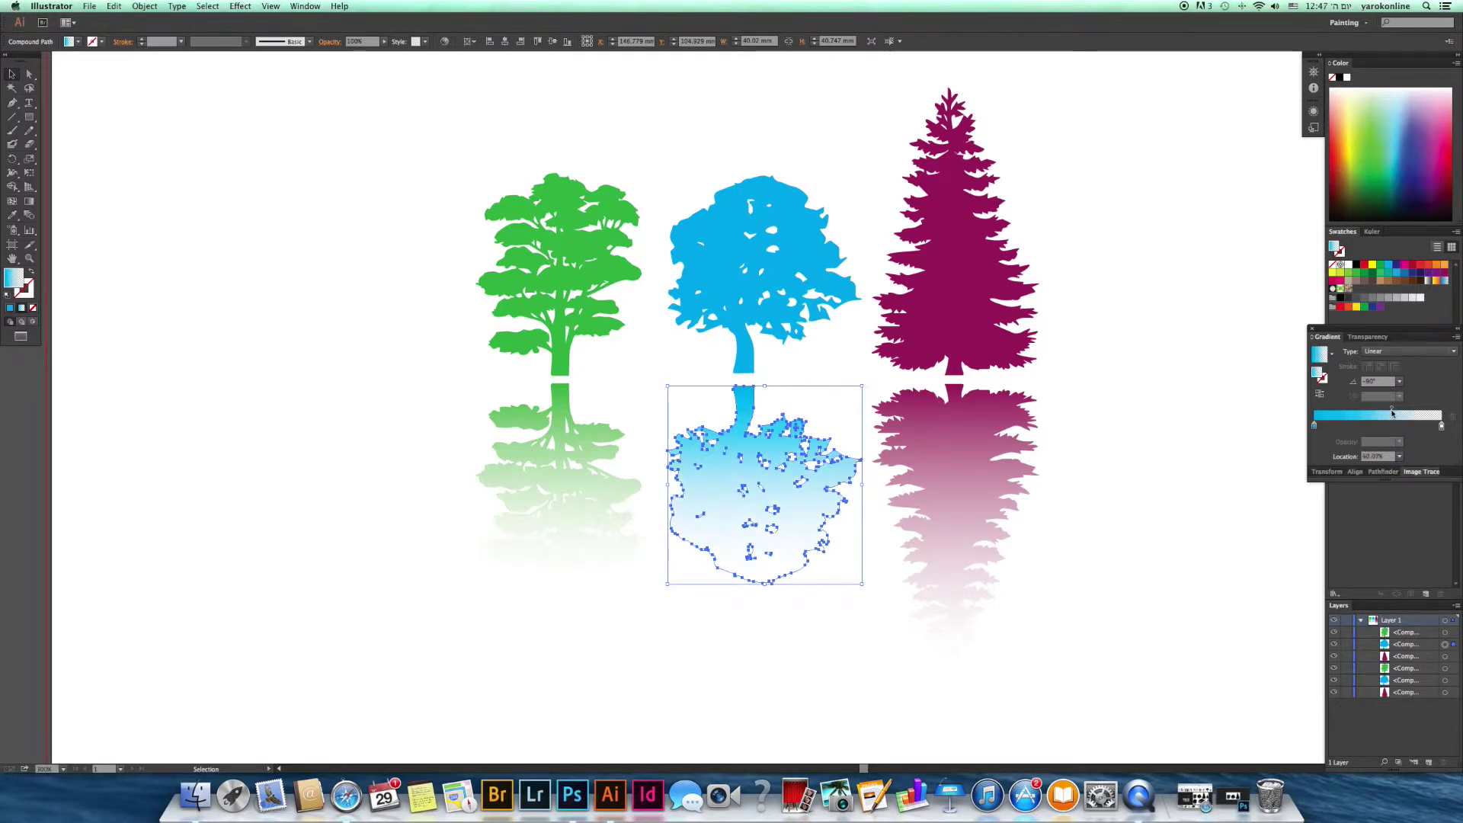
drag(1395, 413, 1381, 414)
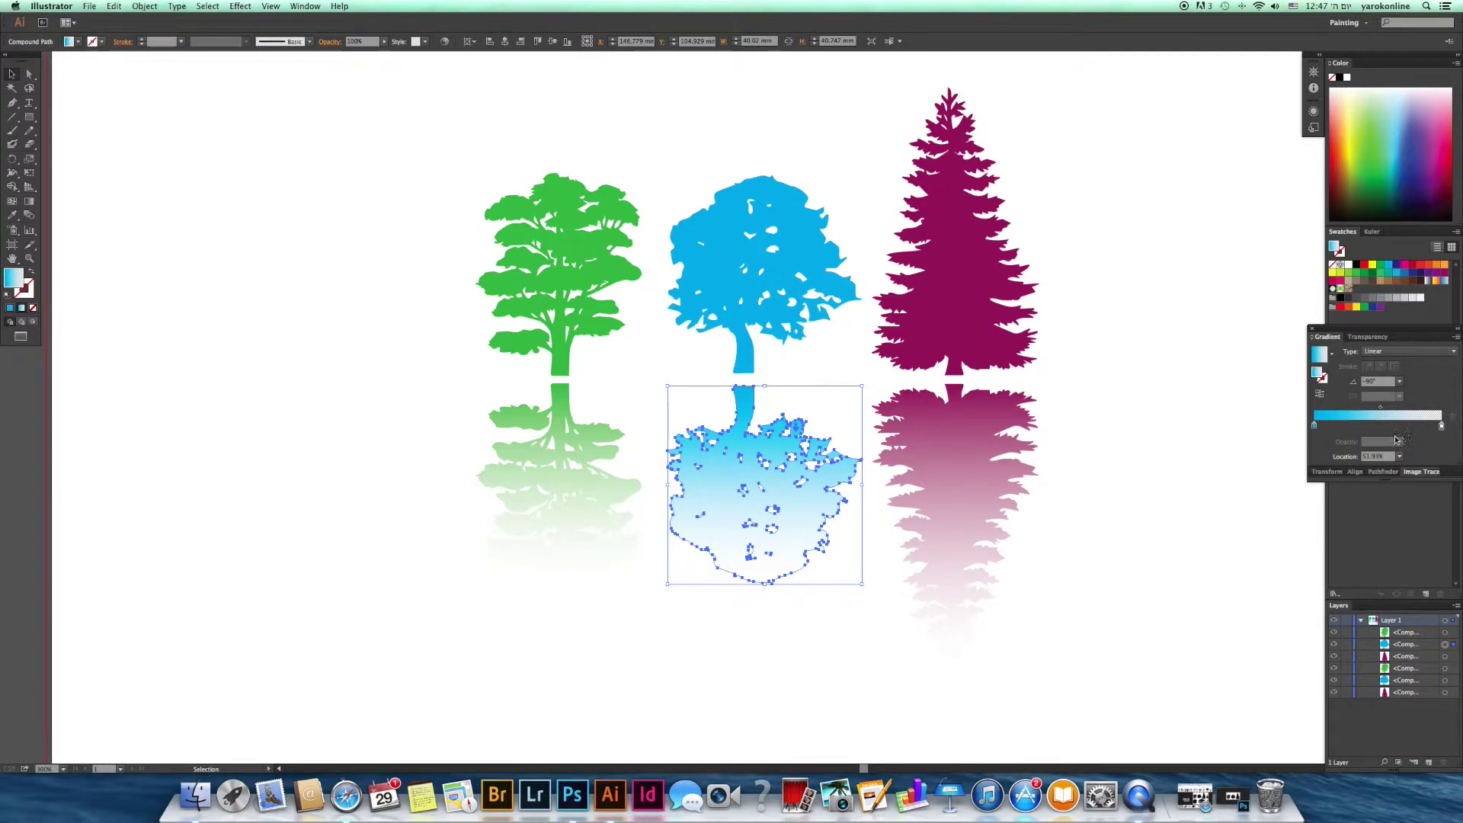
Step: Add a yellow gradient stop at about 73%, then undo it
click(1418, 426)
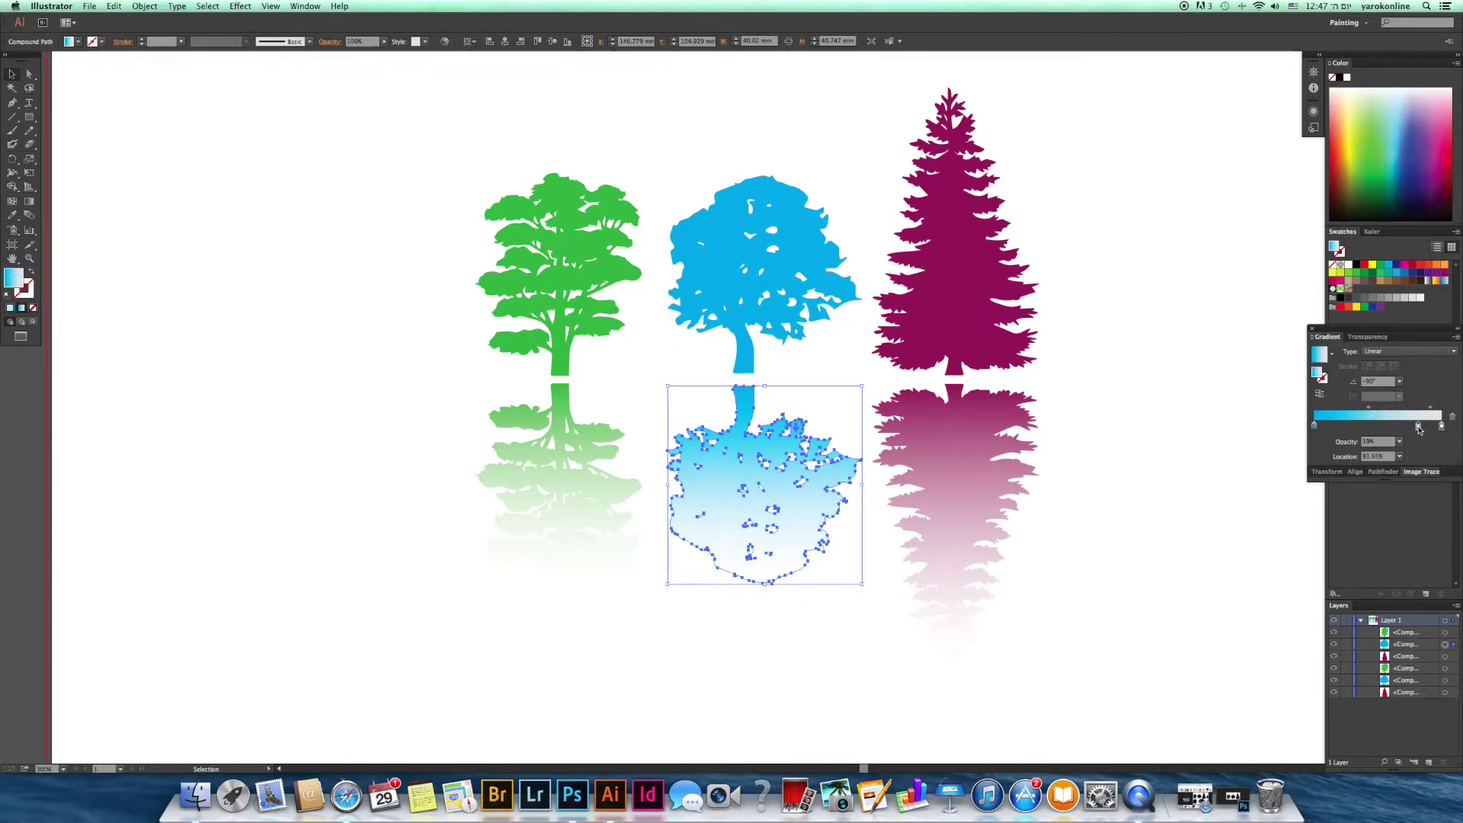
drag(1418, 429, 1408, 429)
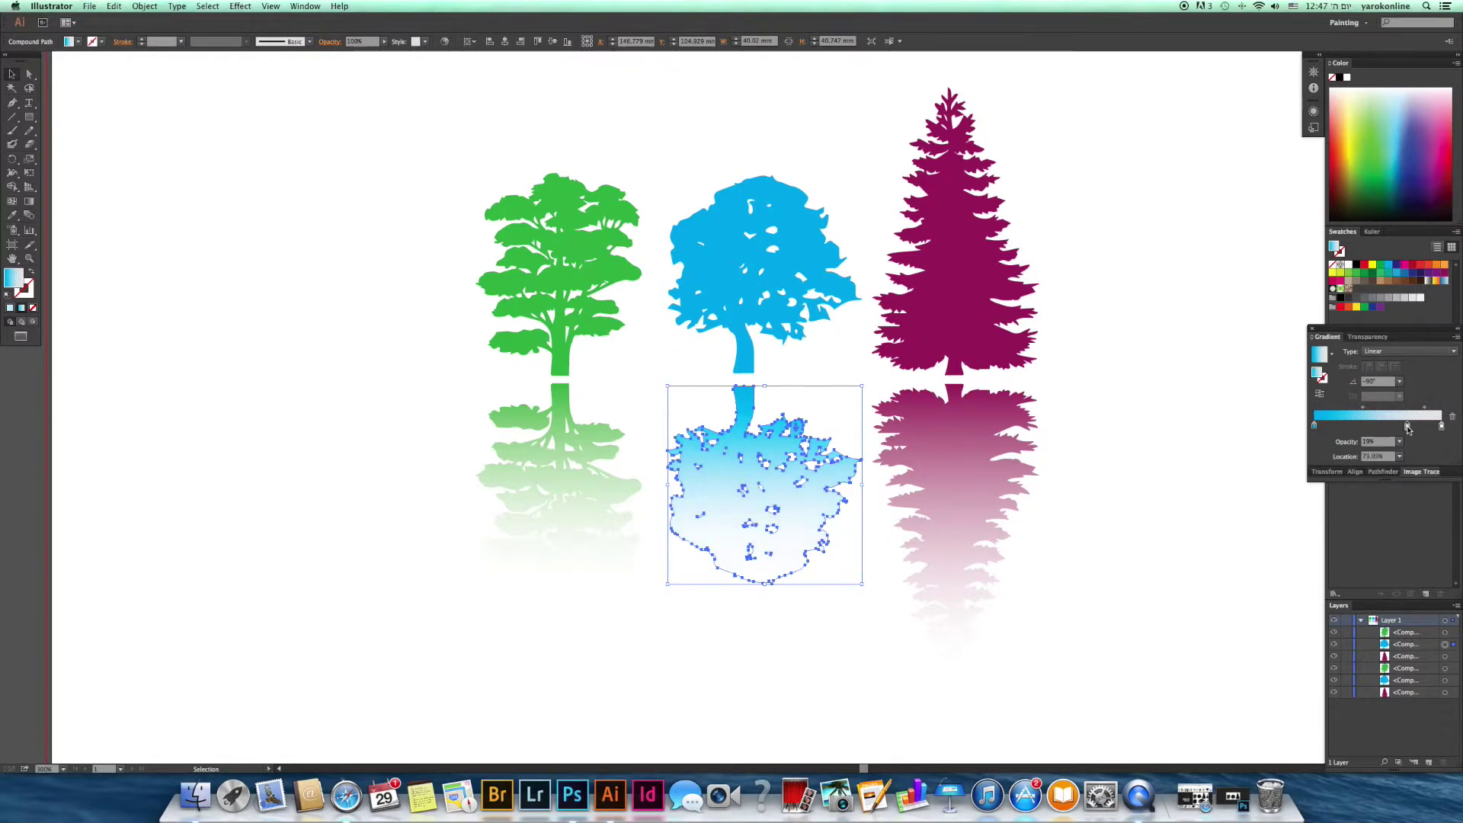
double_click(1408, 429)
click(1414, 464)
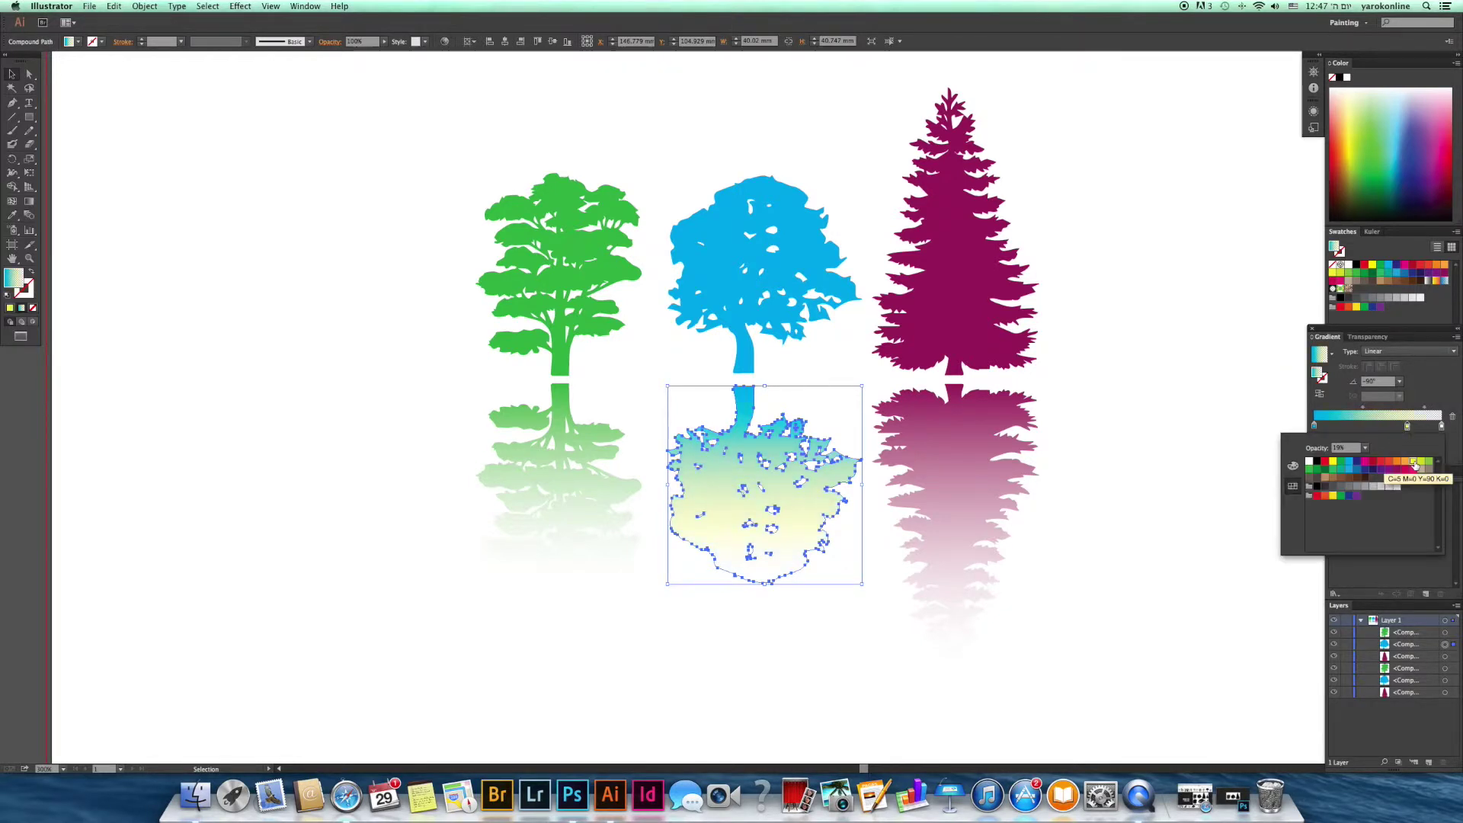
click(1226, 441)
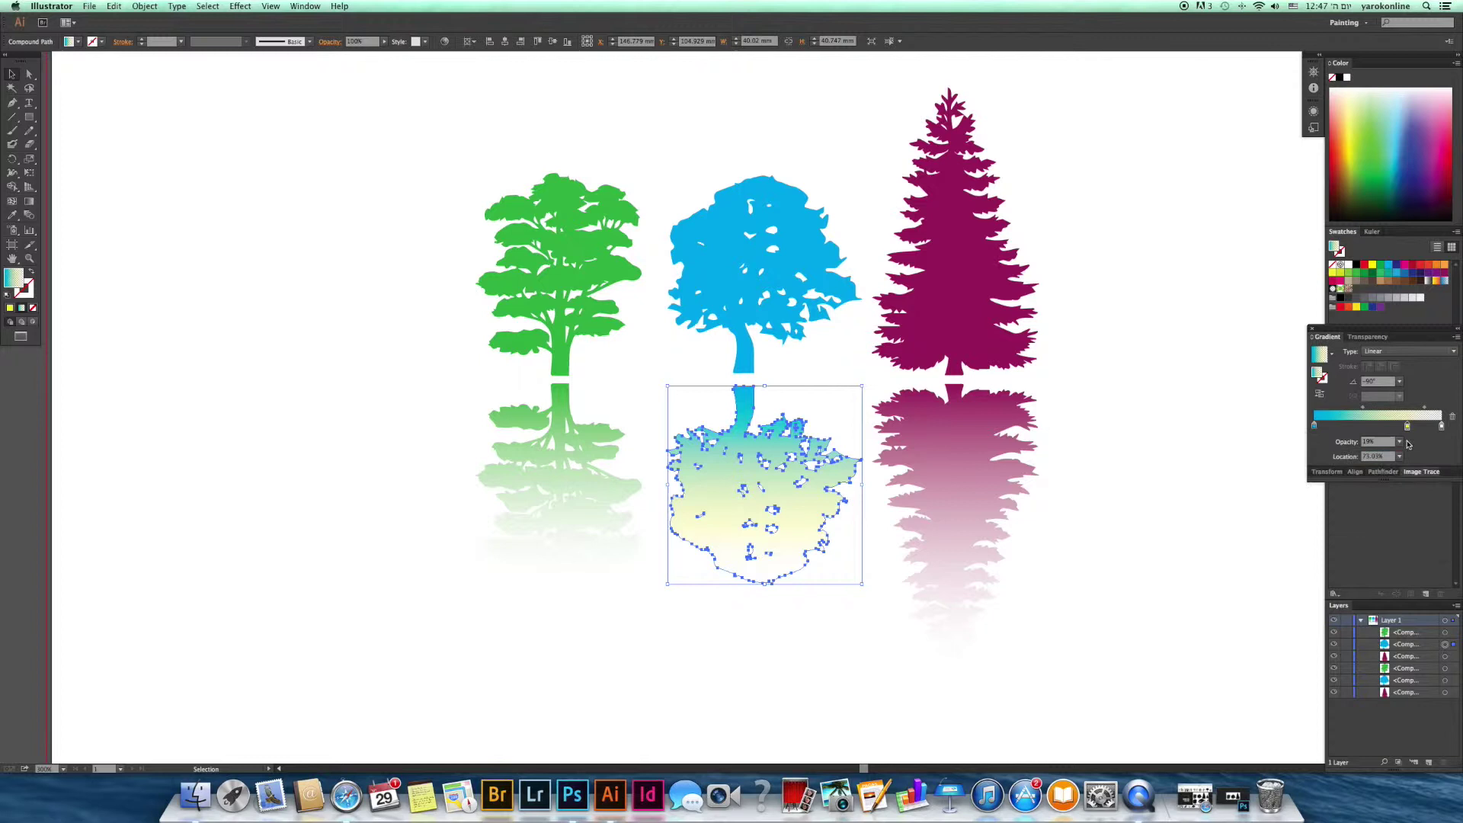
click(1261, 386)
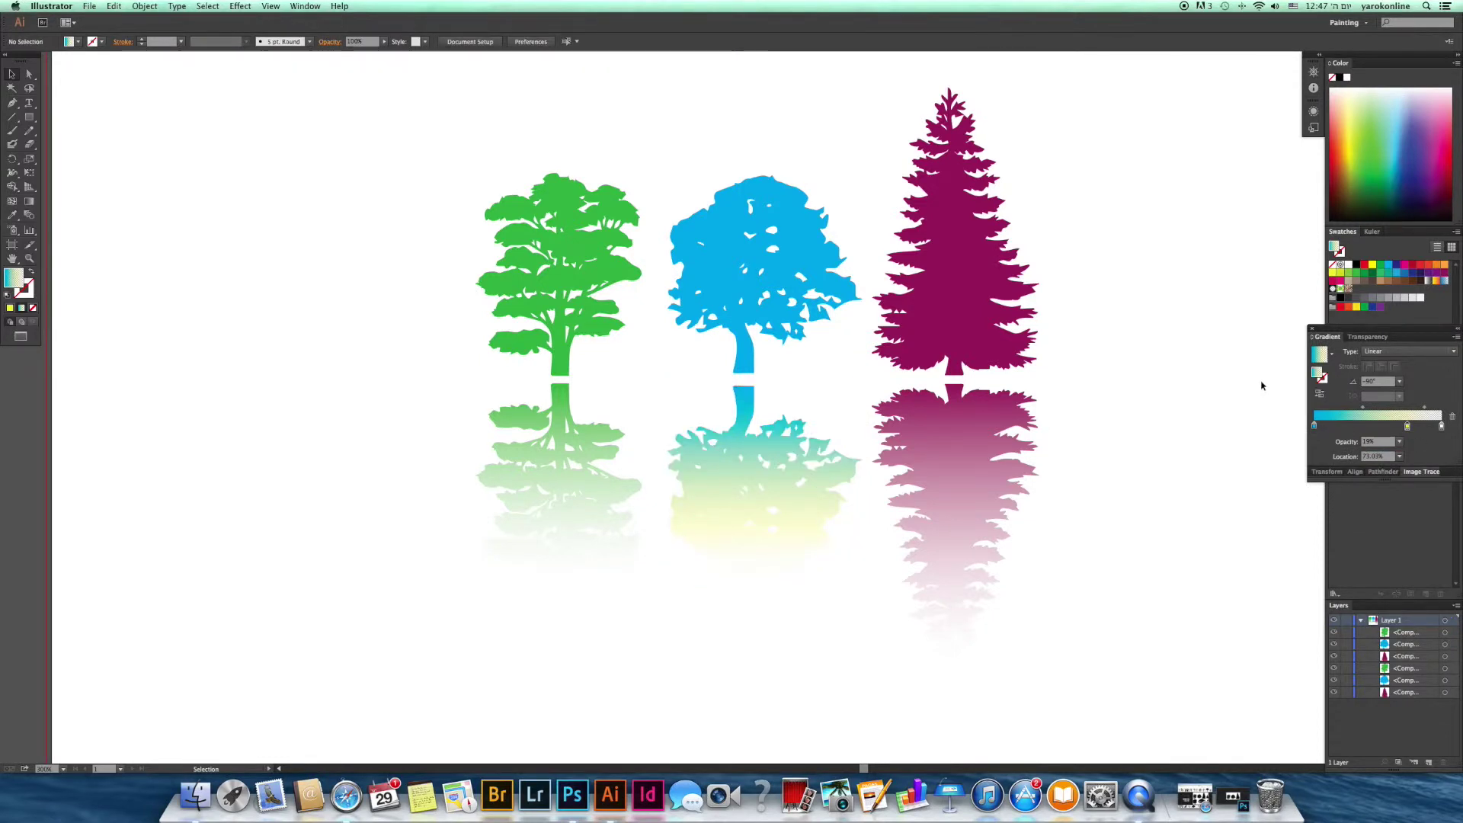
key(ctrl+z)
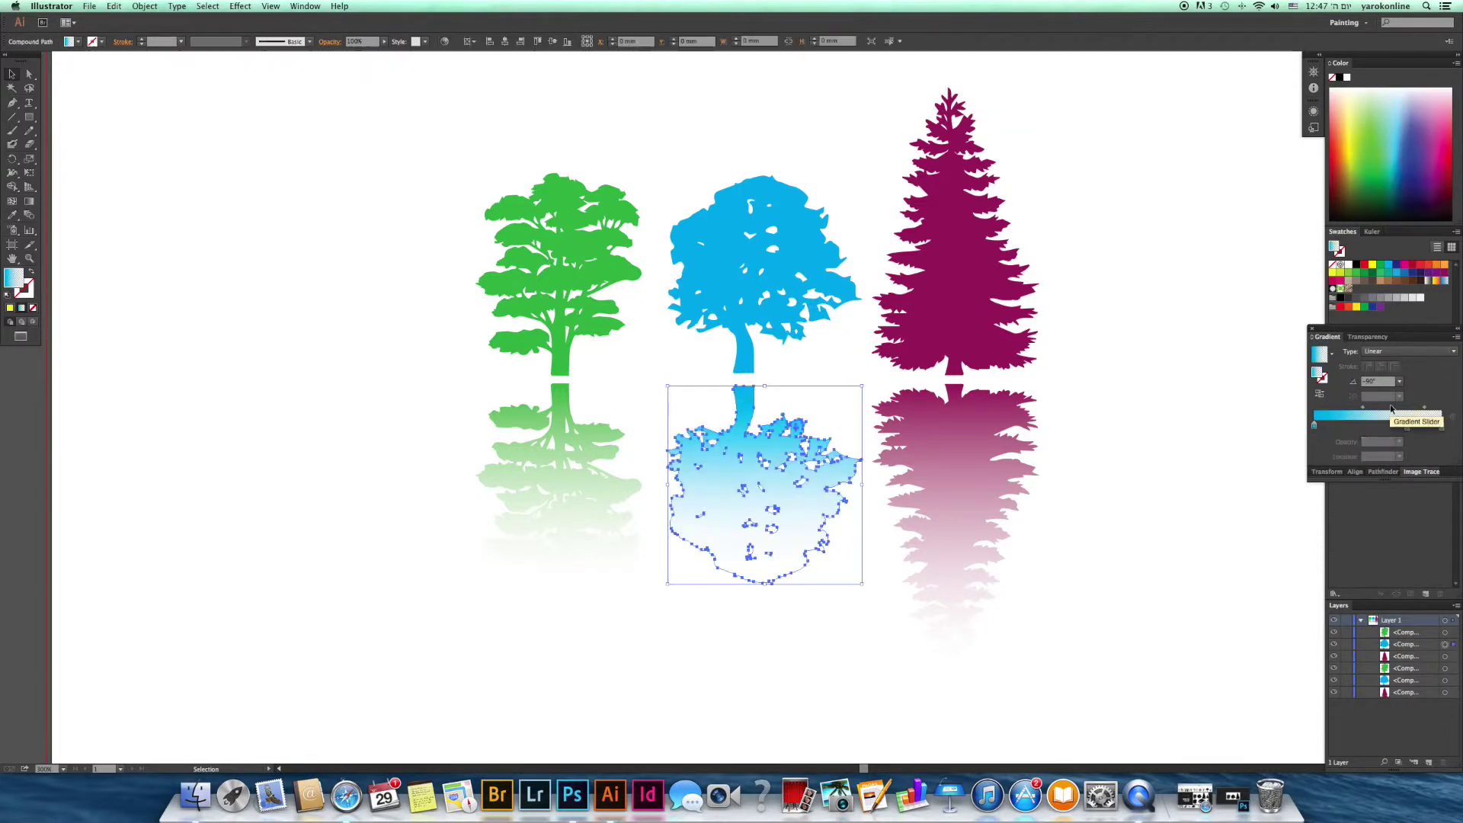
click(1215, 434)
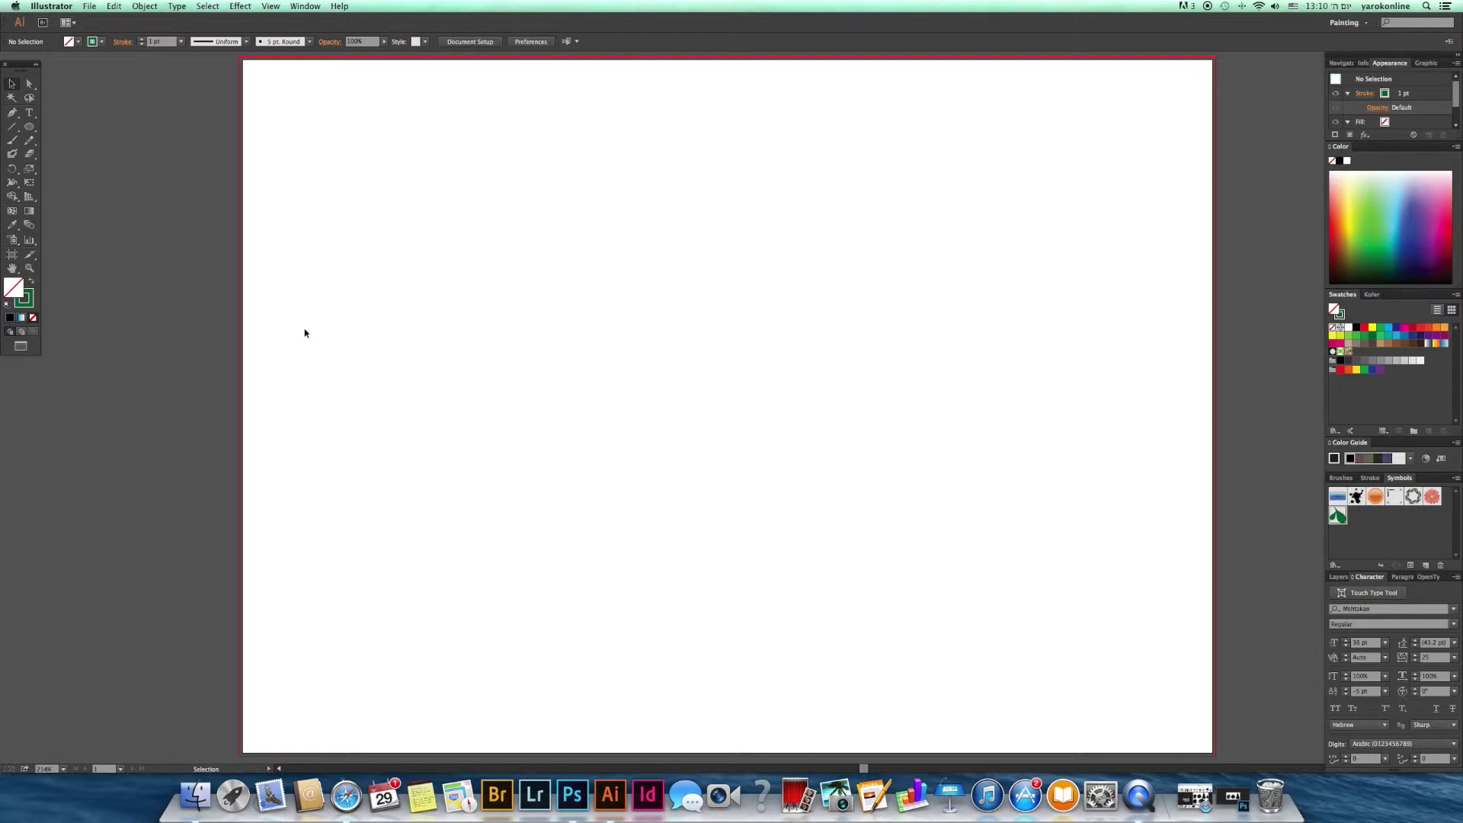
Step: Draw a circle about 115 mm wide and centre it on the artboard
click(29, 126)
mouse_move(505, 162)
mouse_down()
mouse_move(881, 563)
mouse_move(878, 535)
mouse_up()
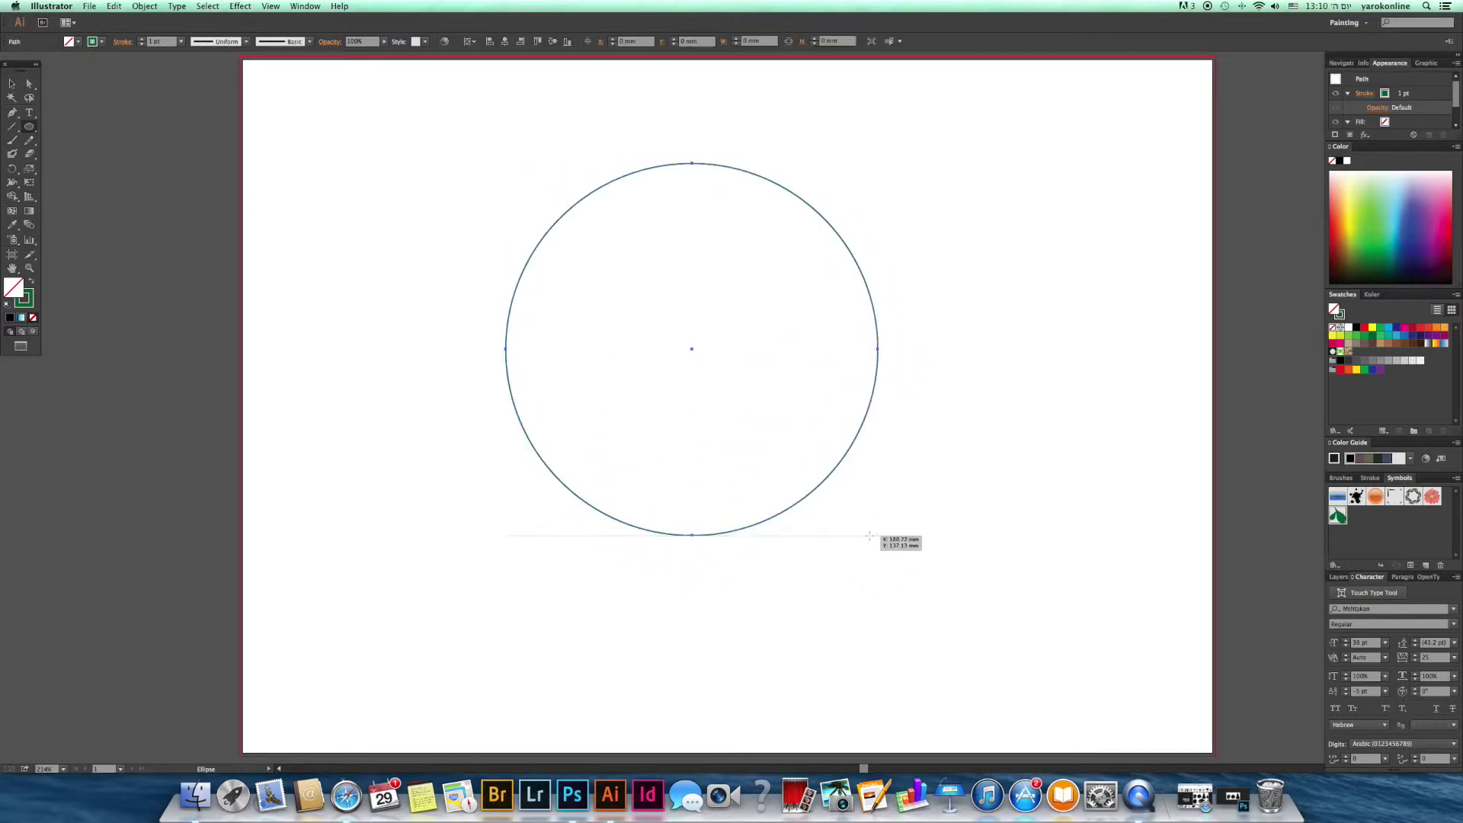
click(12, 82)
drag(804, 204, 858, 236)
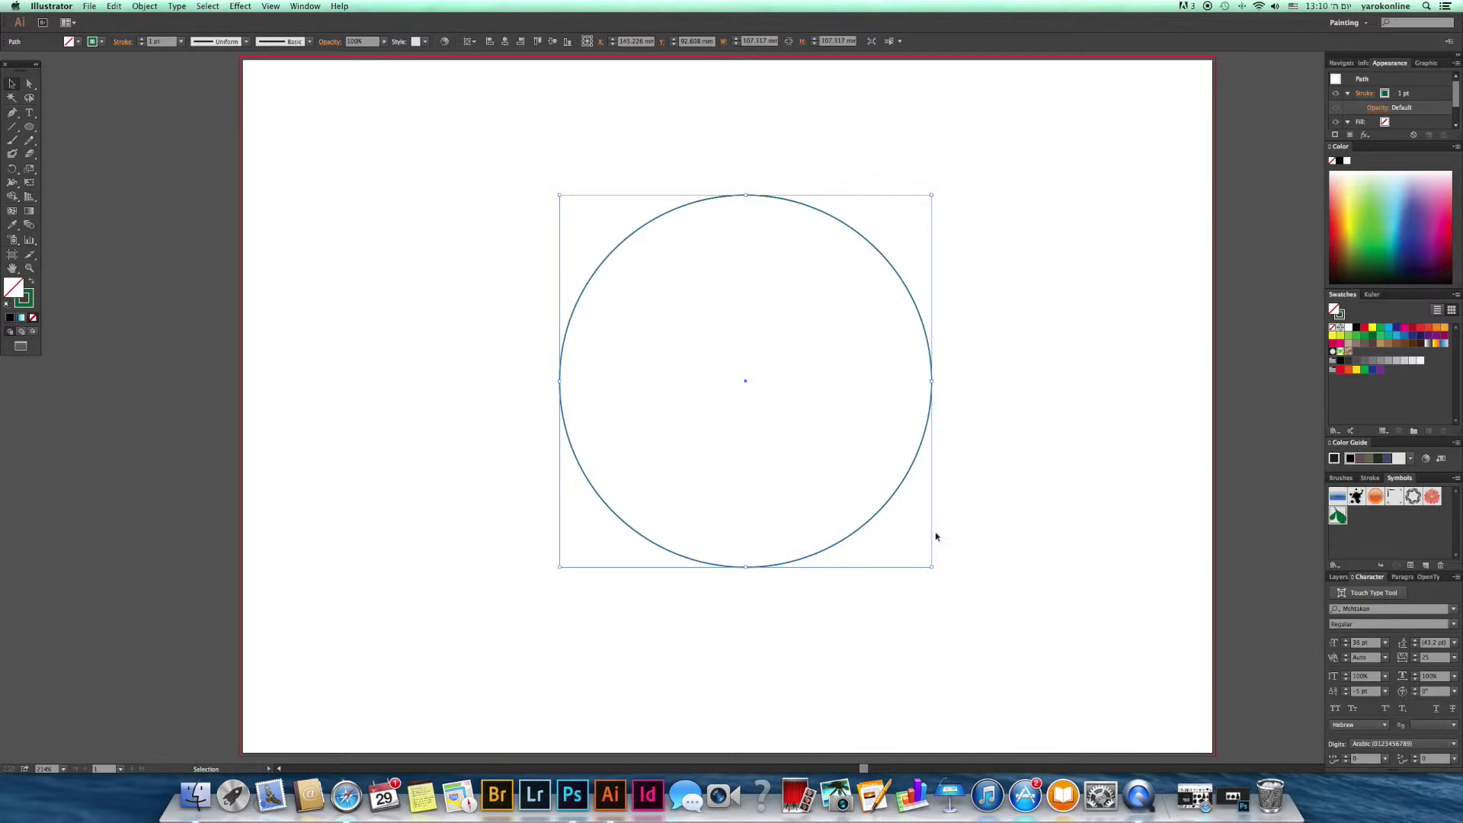
scroll(622, 464, left, 2)
scroll(622, 463, down, 1)
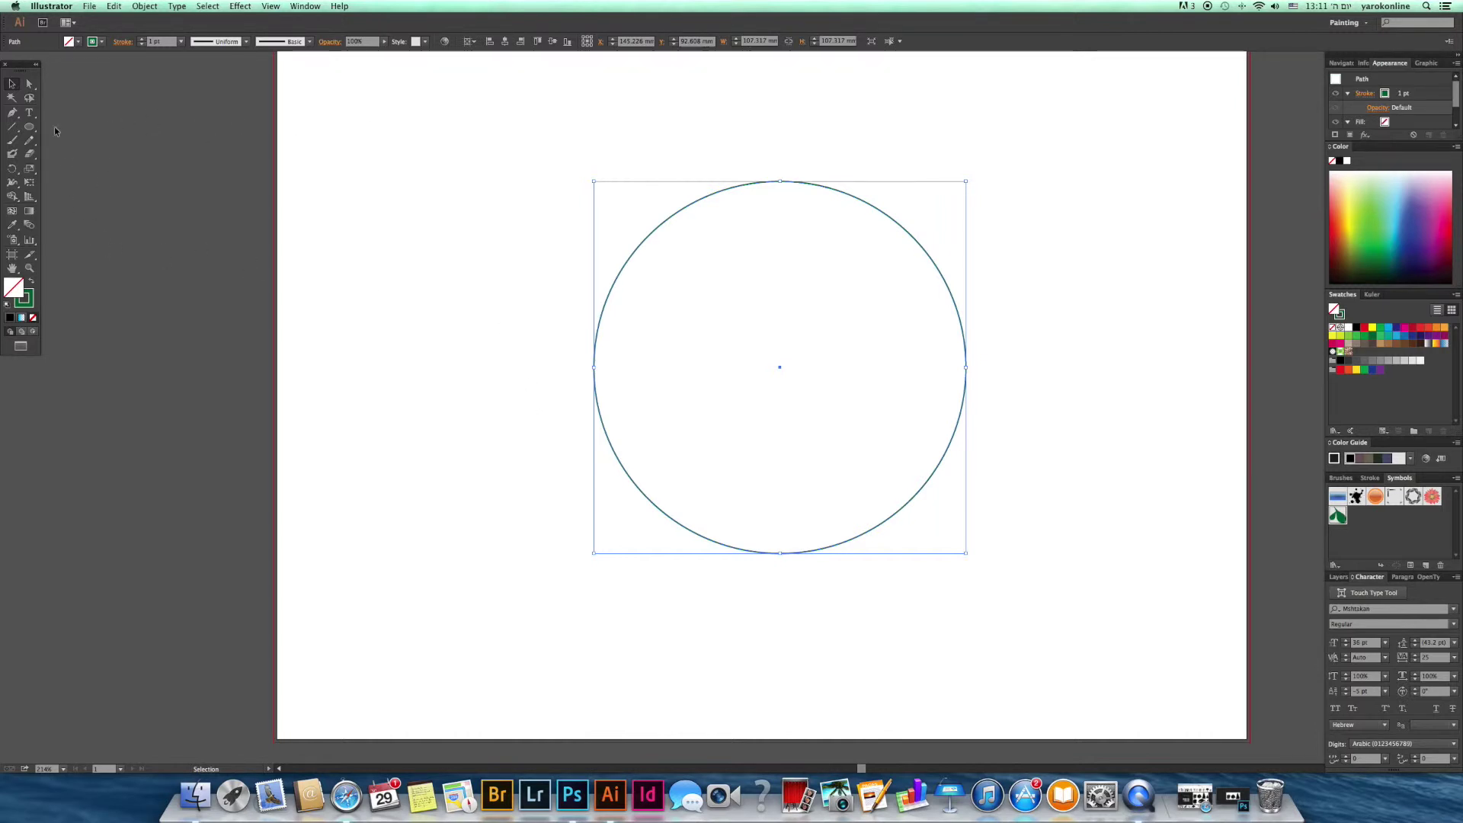
click(29, 115)
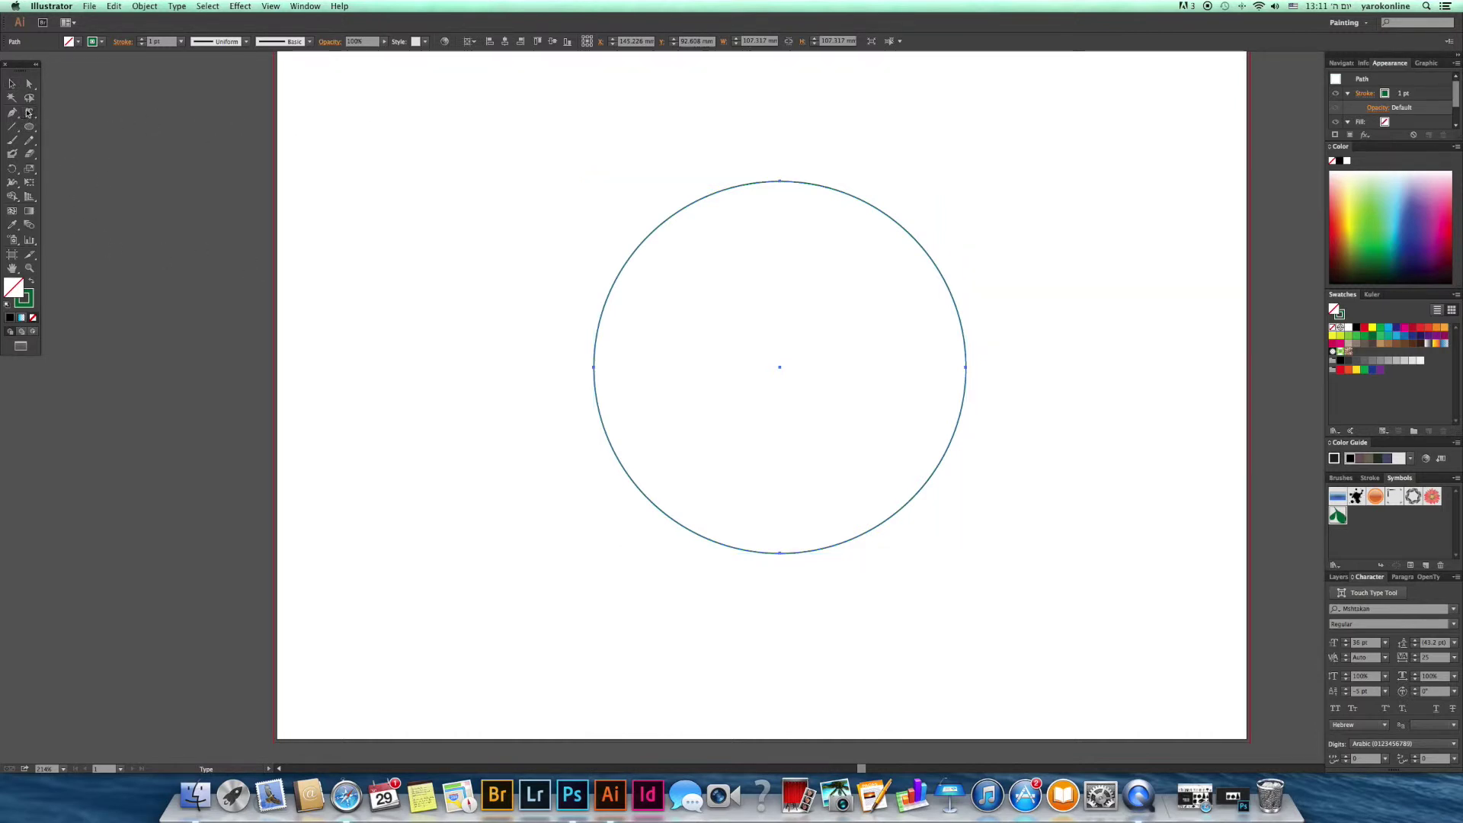
Step: Start Type on a Path text on the circle's top edge in Myriad Hebrew
click(30, 114)
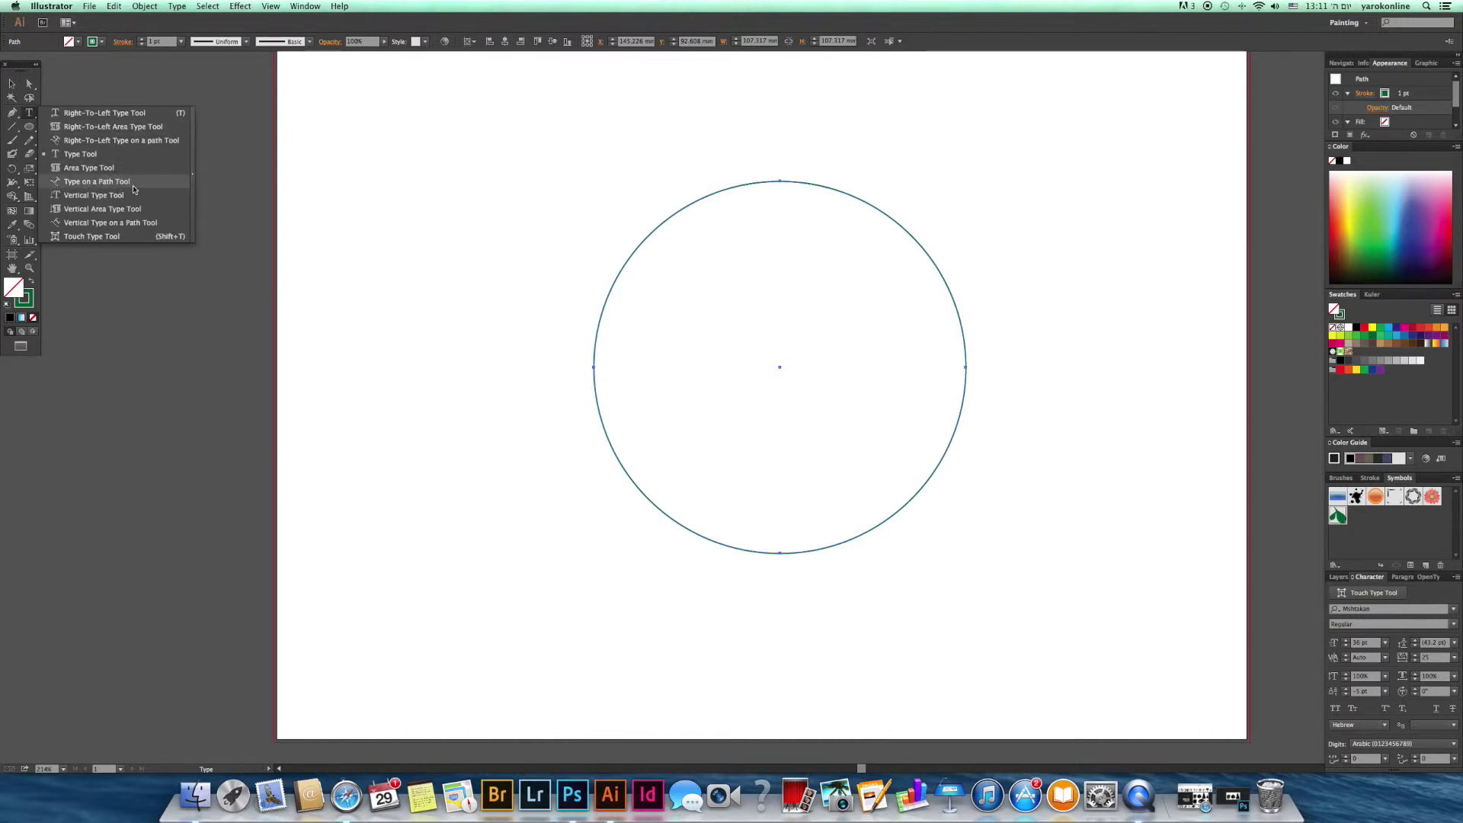
click(92, 184)
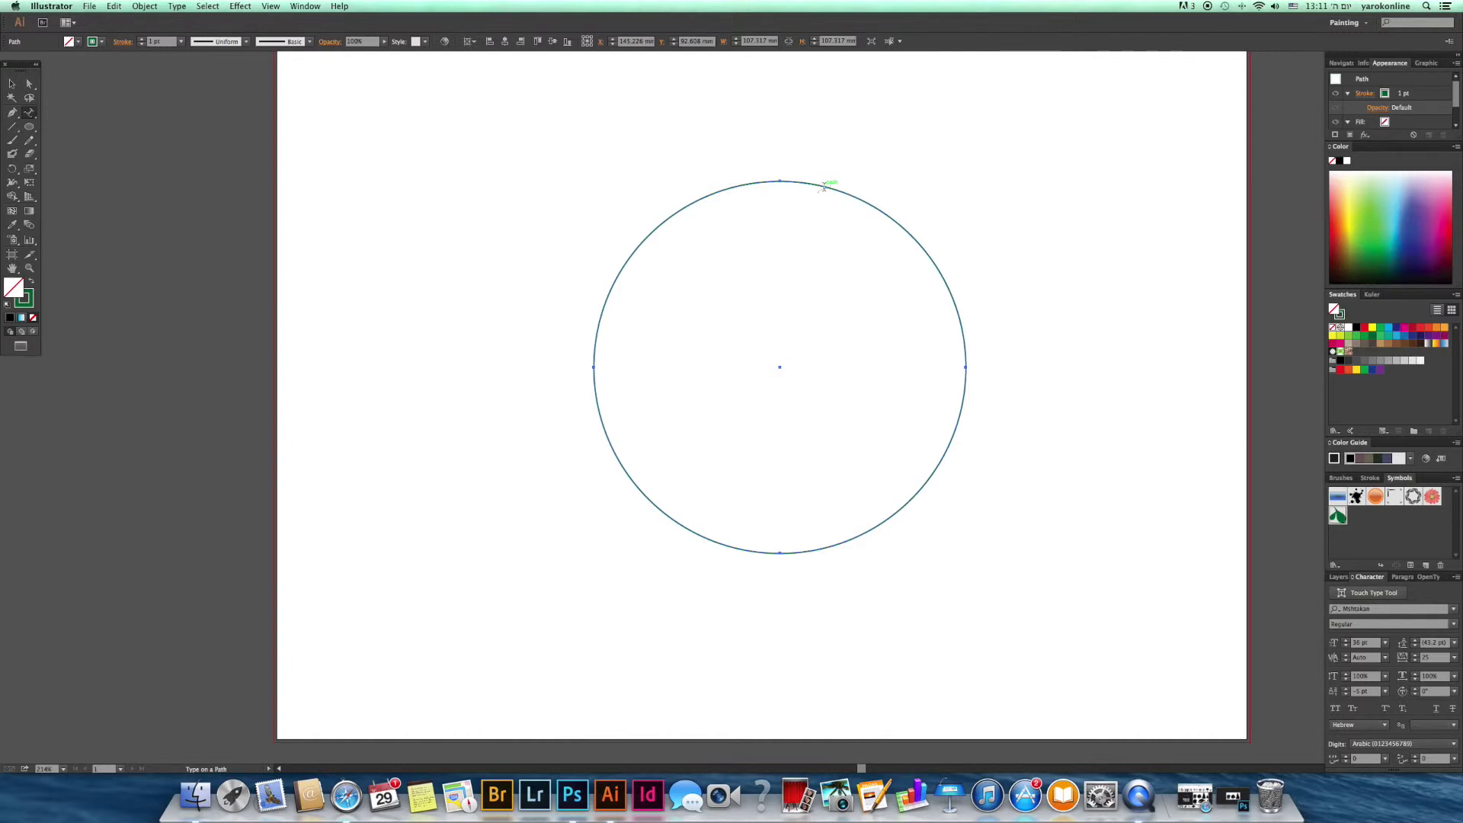
click(824, 187)
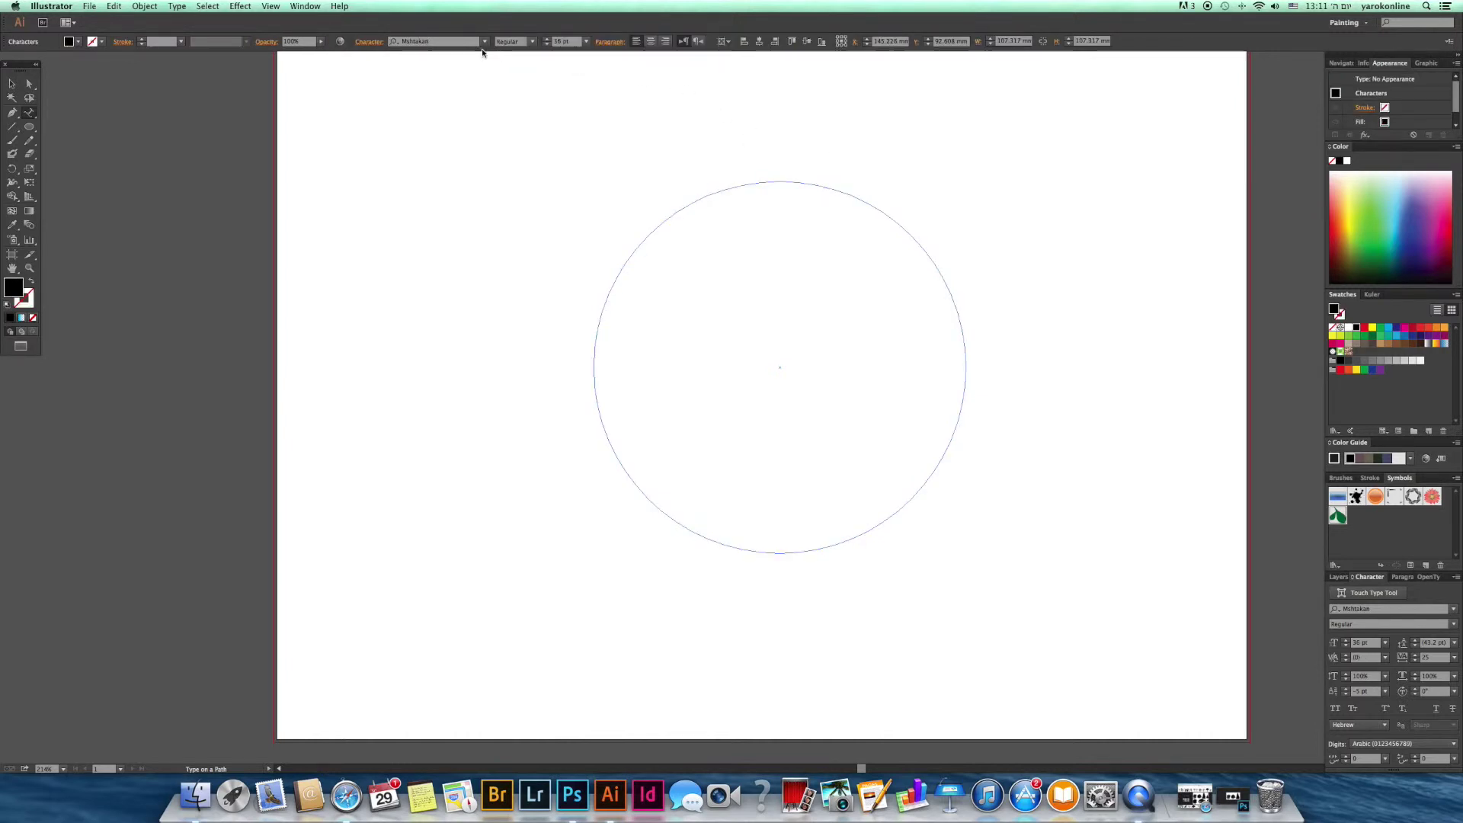
click(483, 41)
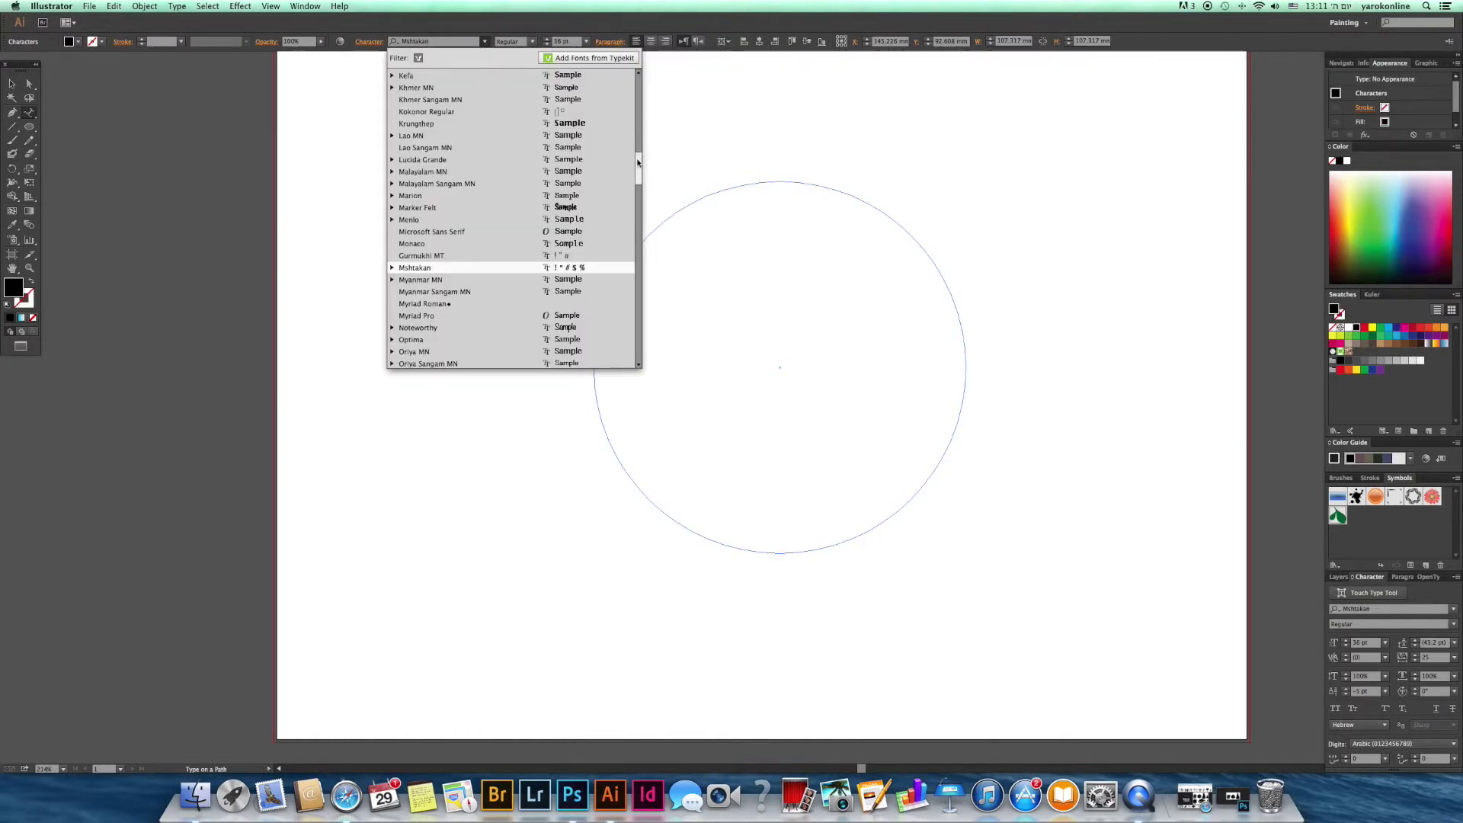
scroll(581, 78, up, 10)
scroll(580, 78, up, 10)
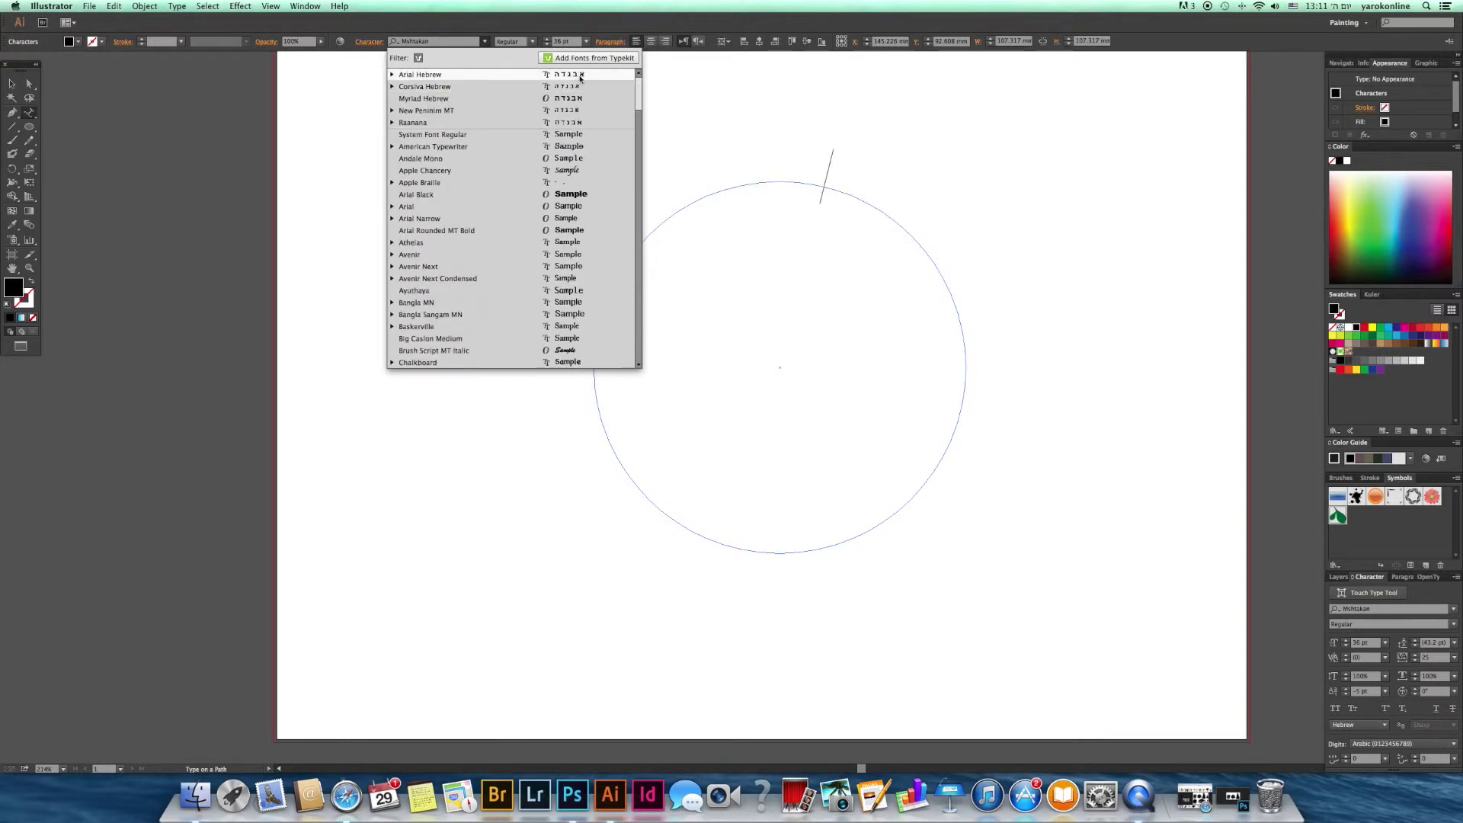
click(576, 100)
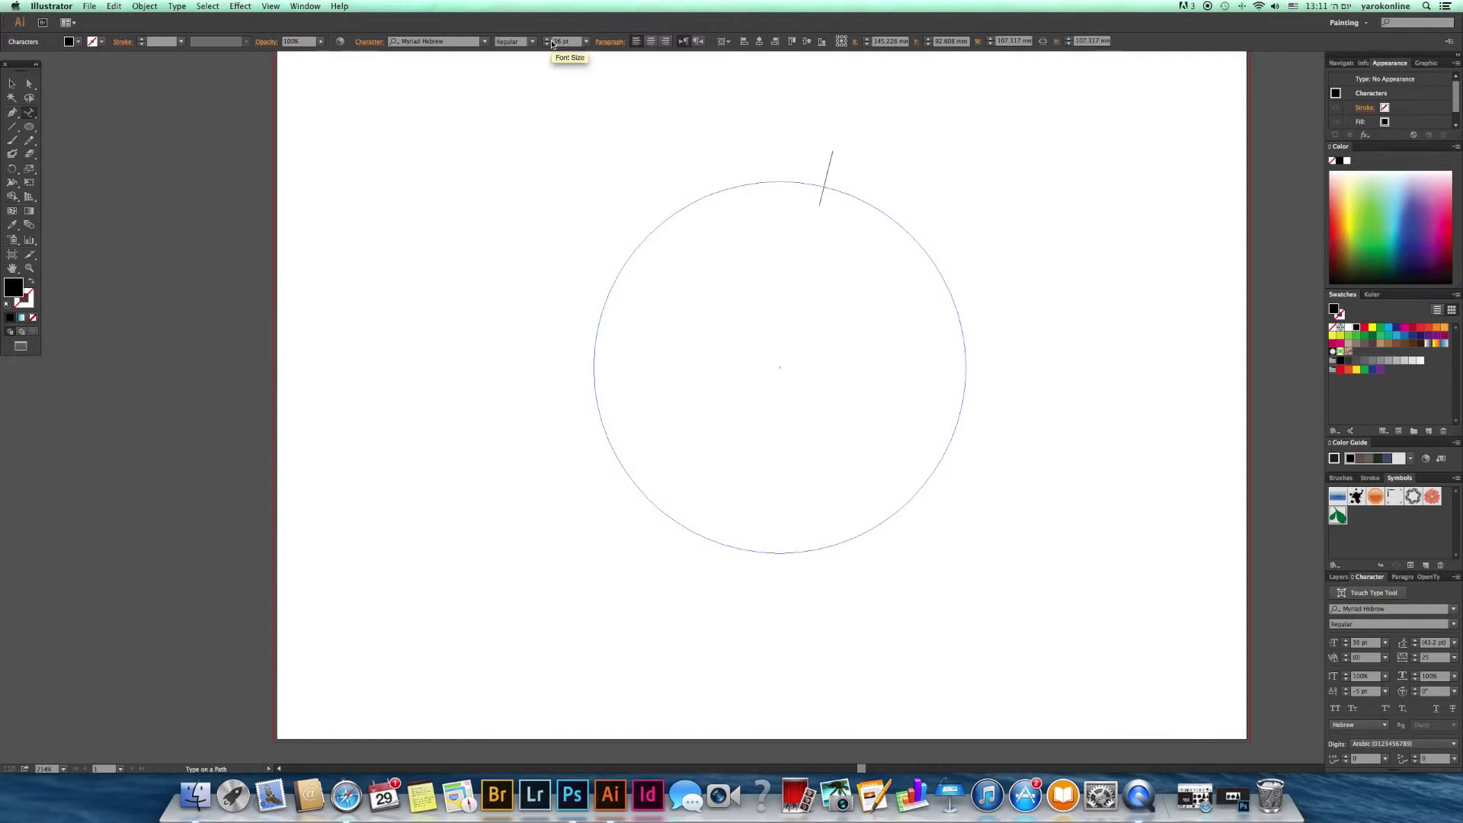
Step: Replace the test letters with 'ללא חומרים משמרים' using Hebrew keyboard input
text(kk)
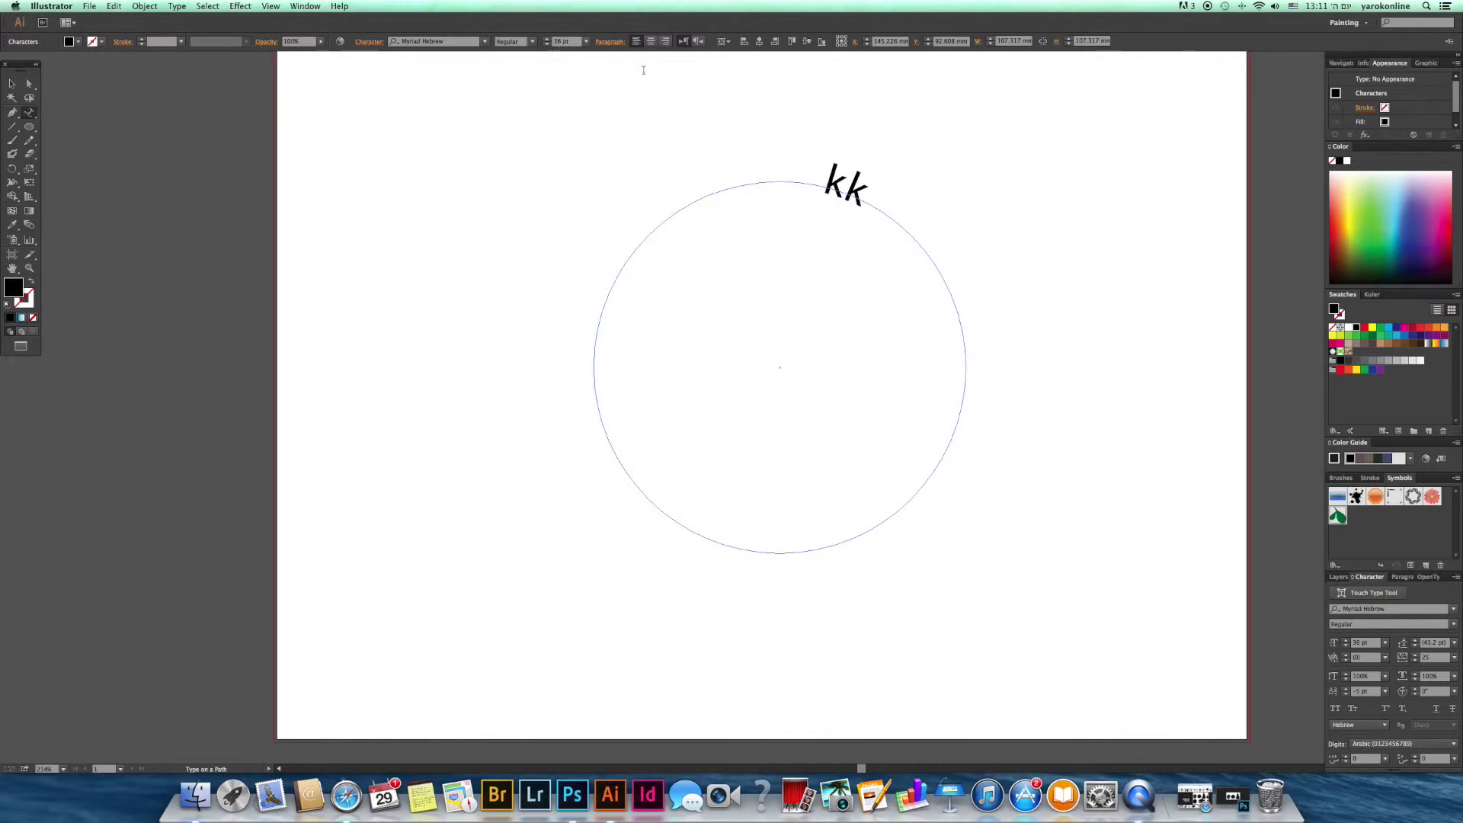
key(BackSpace)
key(BackSpace)
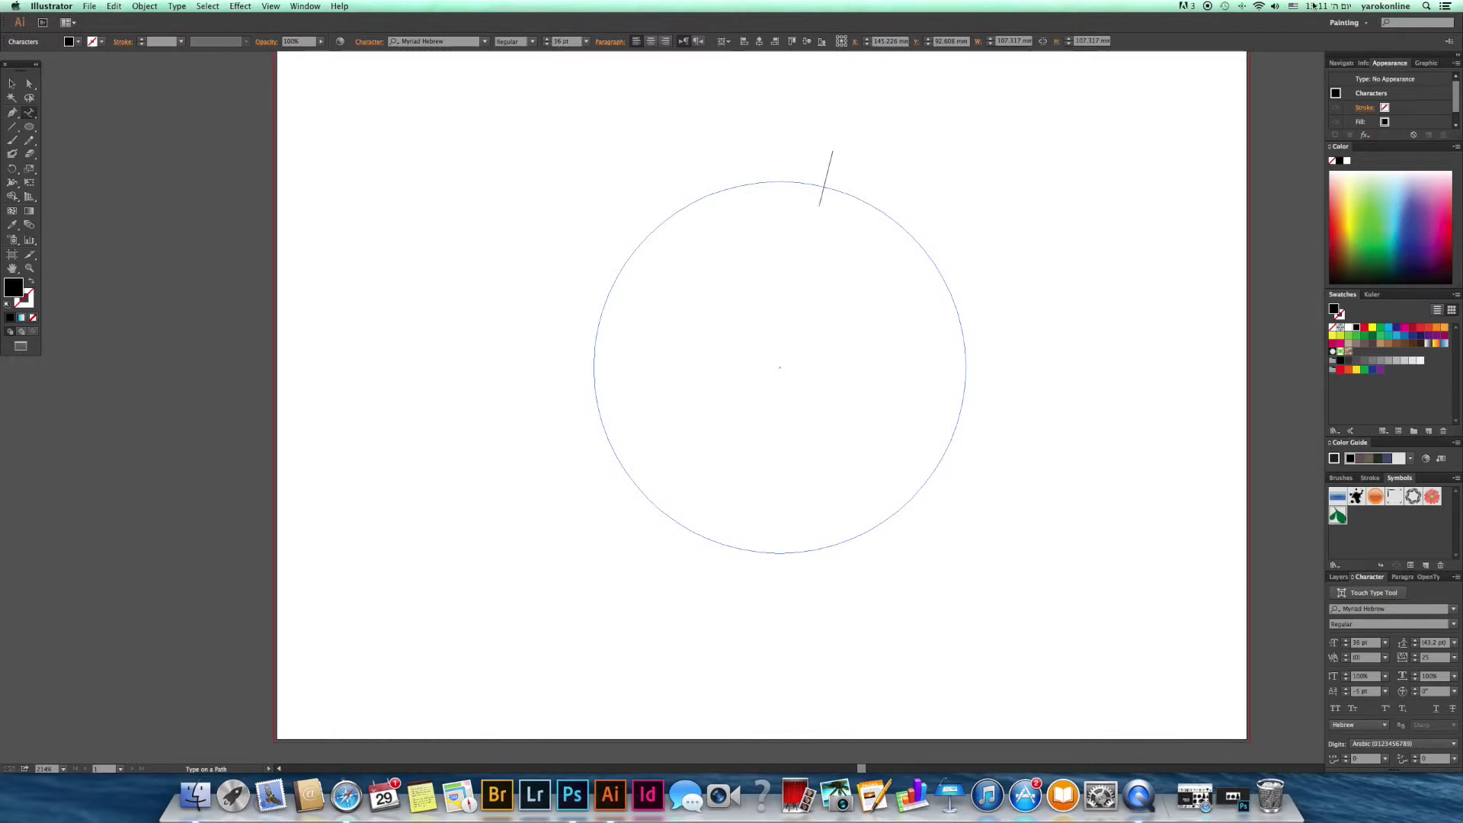
click(1293, 6)
click(1301, 22)
text(ללא)
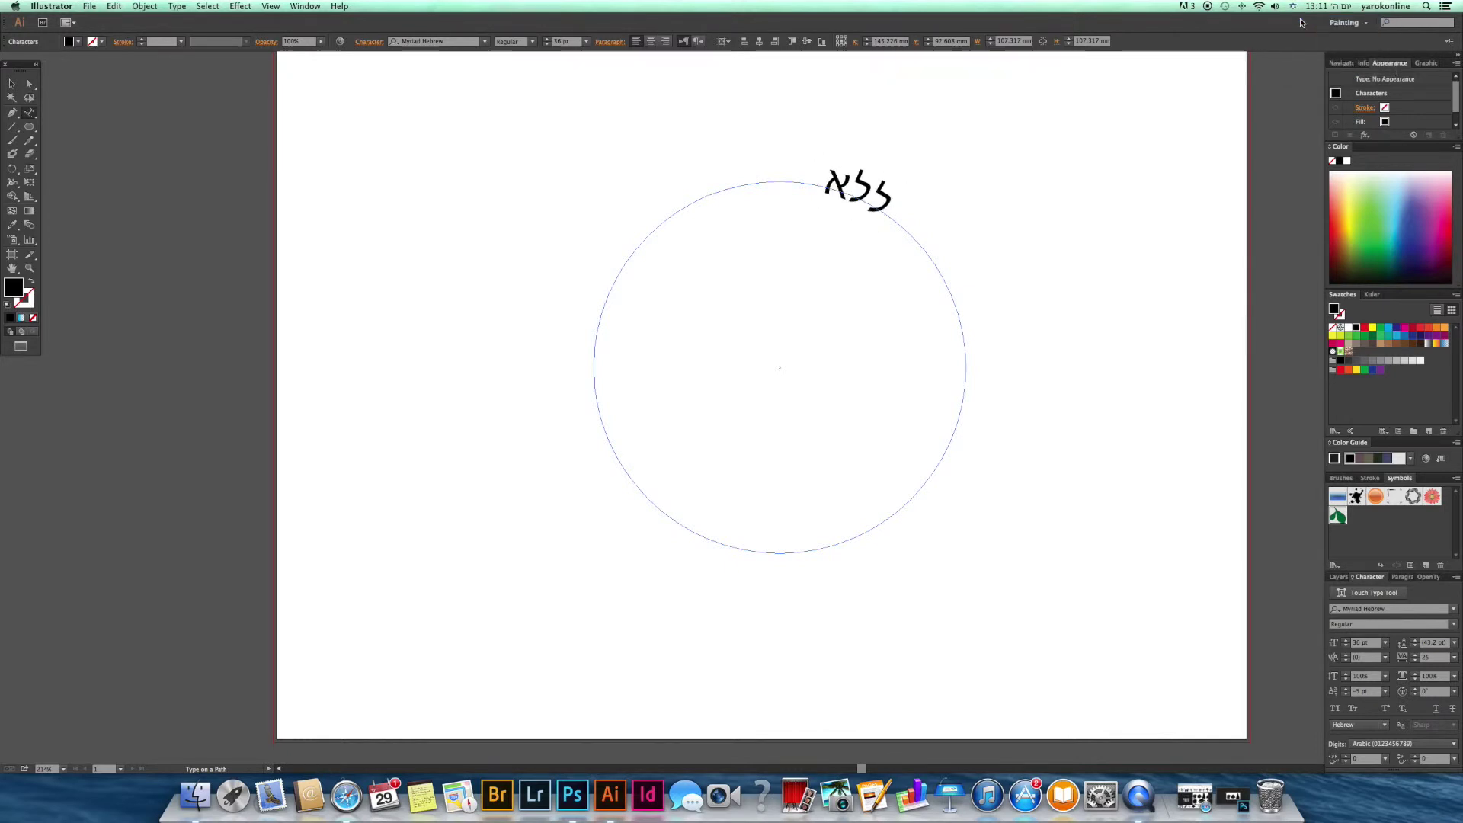
text( חוםרים משמרים)
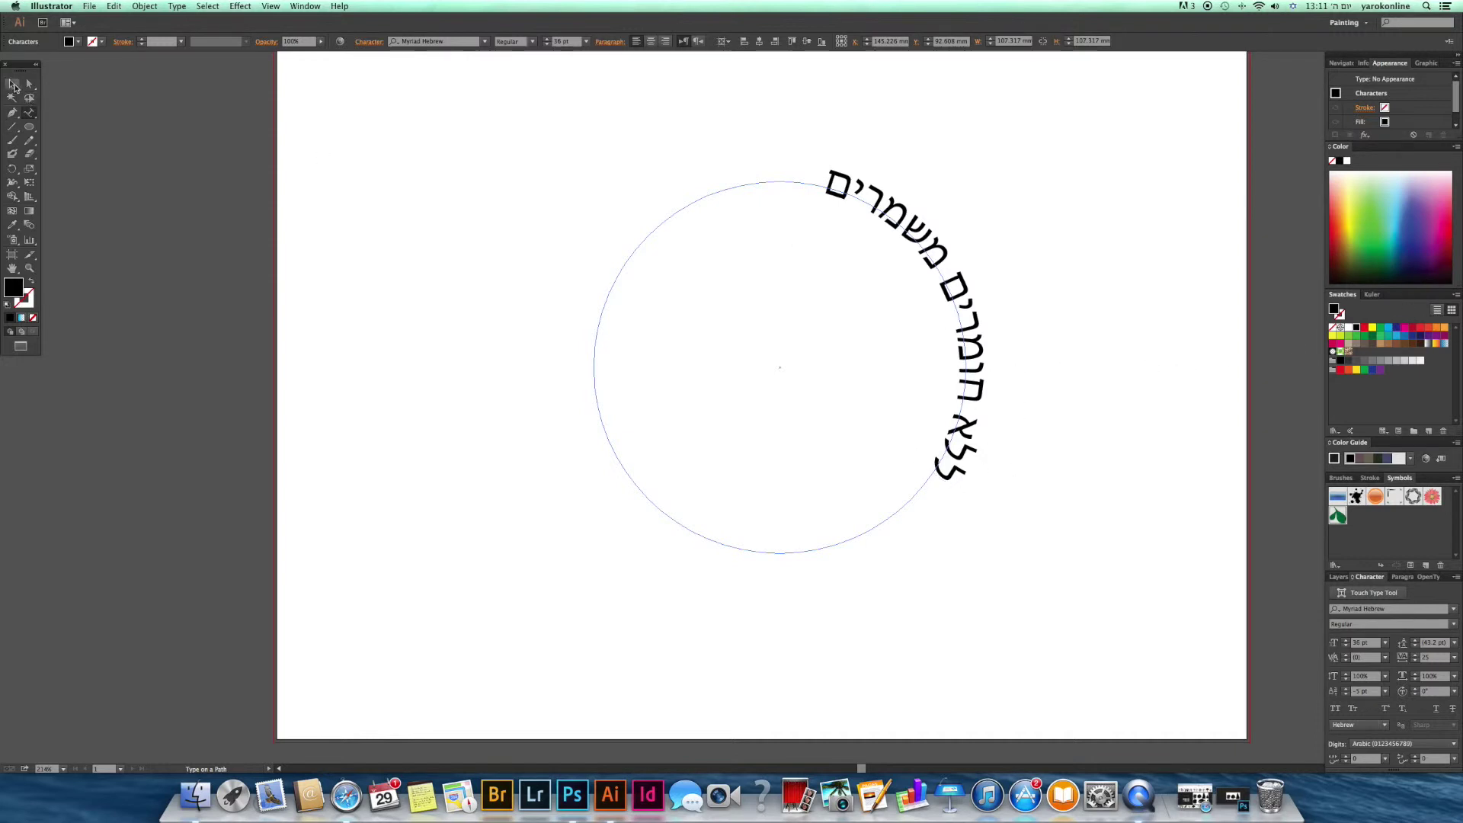
click(15, 87)
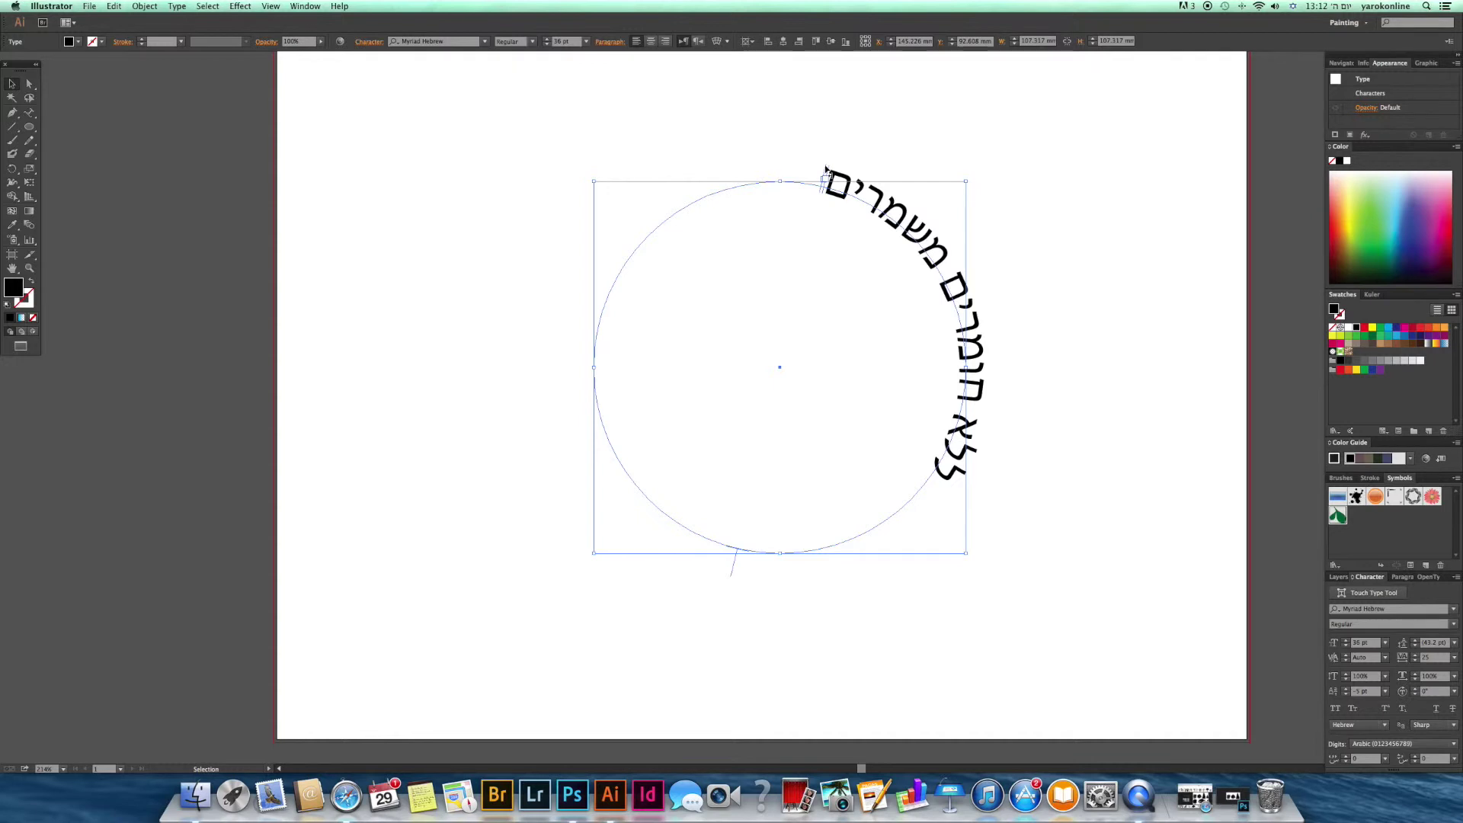
Step: Drag the path text's start bracket counter-clockwise until the phrase centres on top
drag(826, 169, 624, 373)
drag(829, 169, 597, 219)
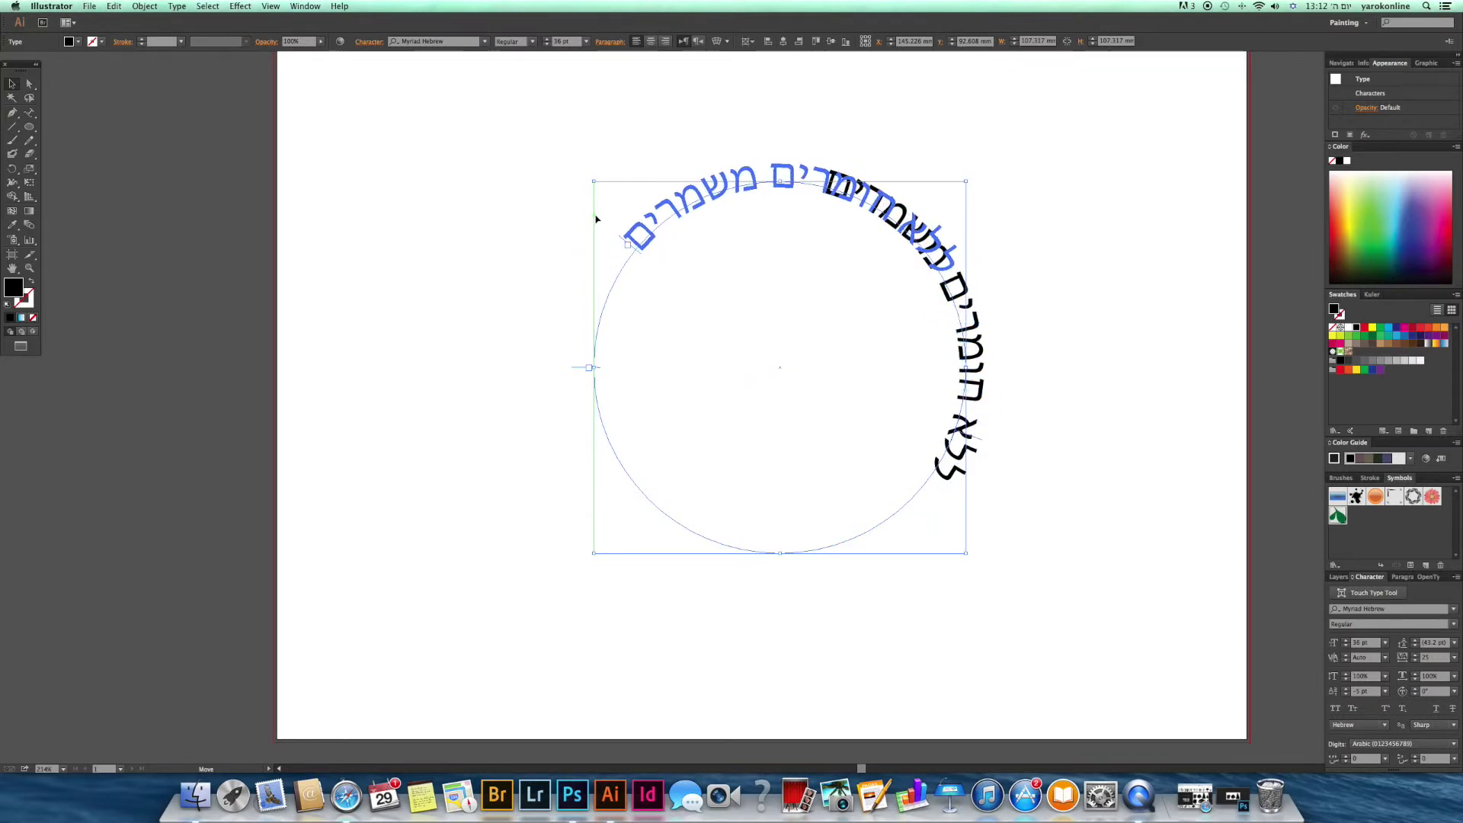
drag(596, 218, 588, 233)
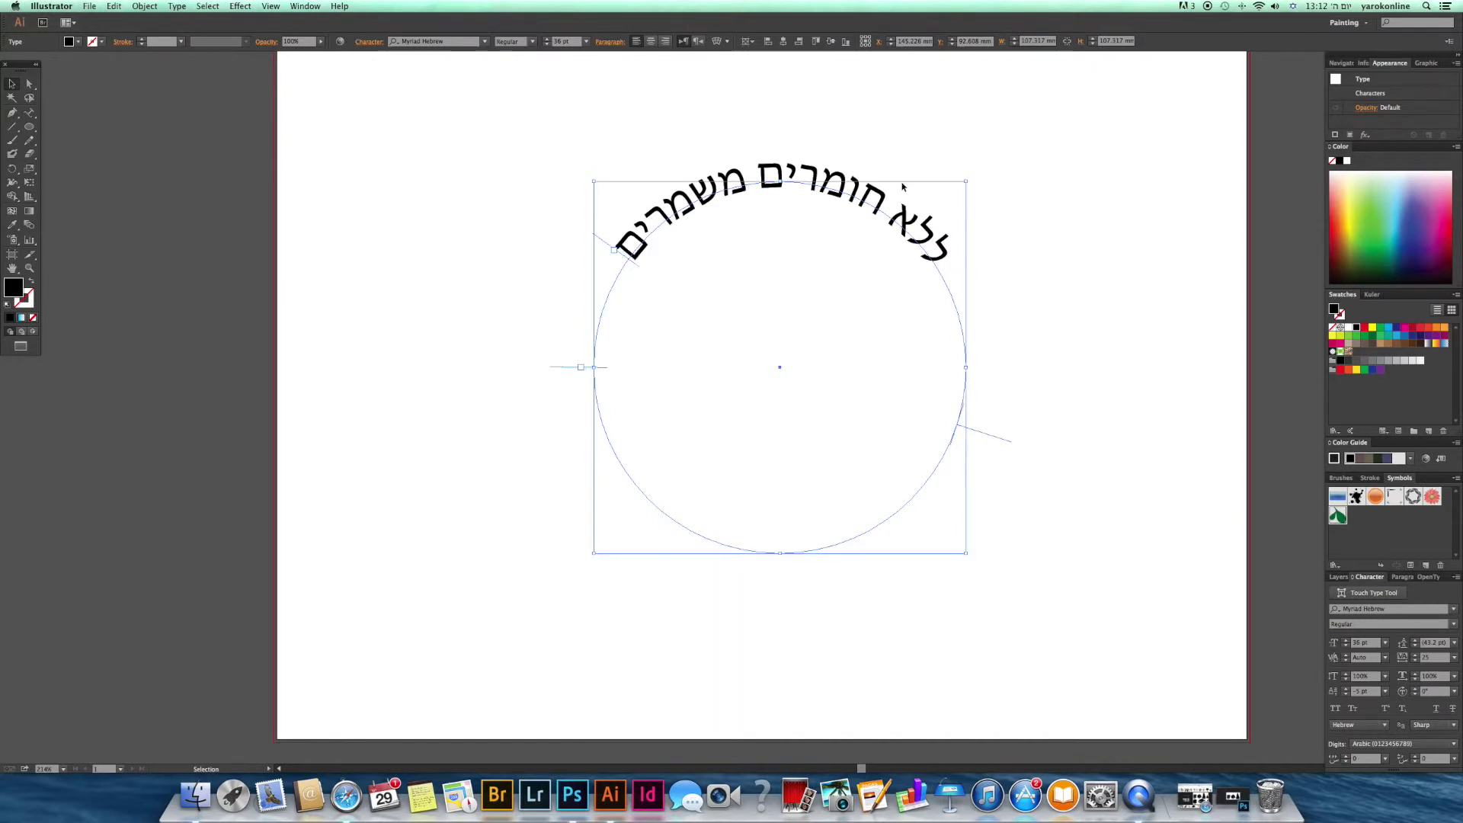
scroll(902, 186, down, 2)
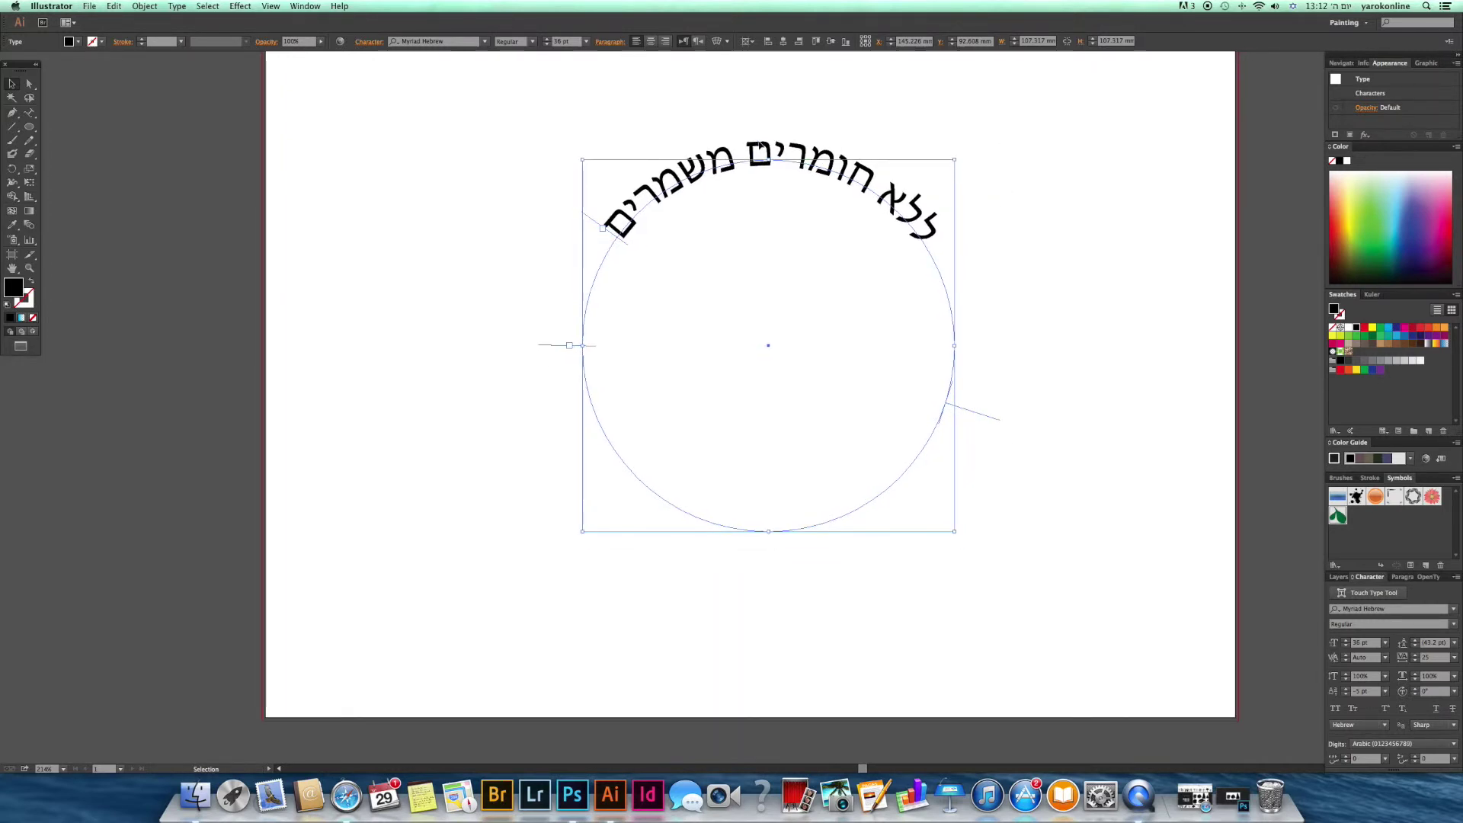
key(Return)
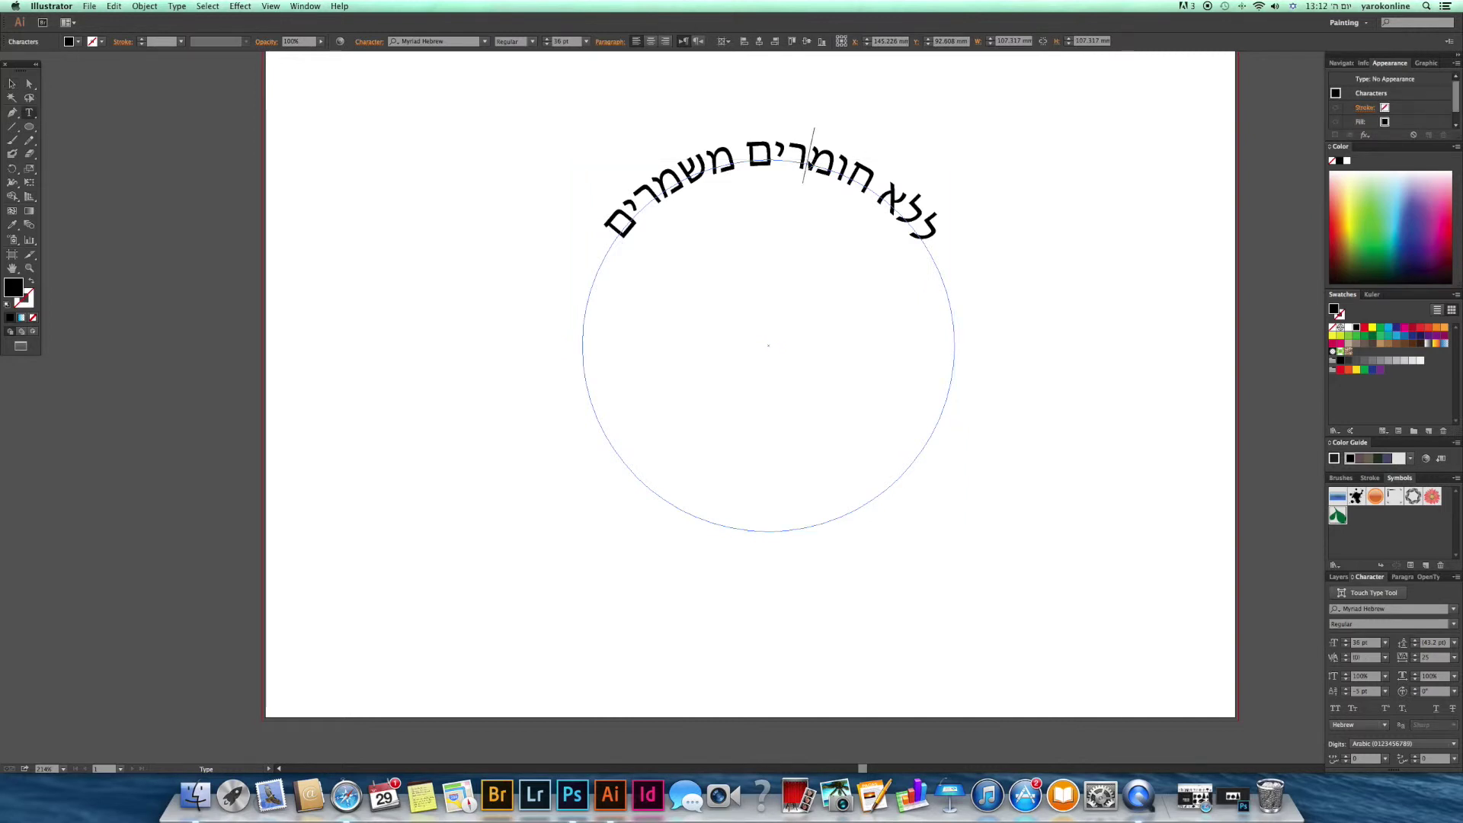
Step: Select all the circular text and type the Hebrew word 'צבעים', fixing a typo
key(super+a)
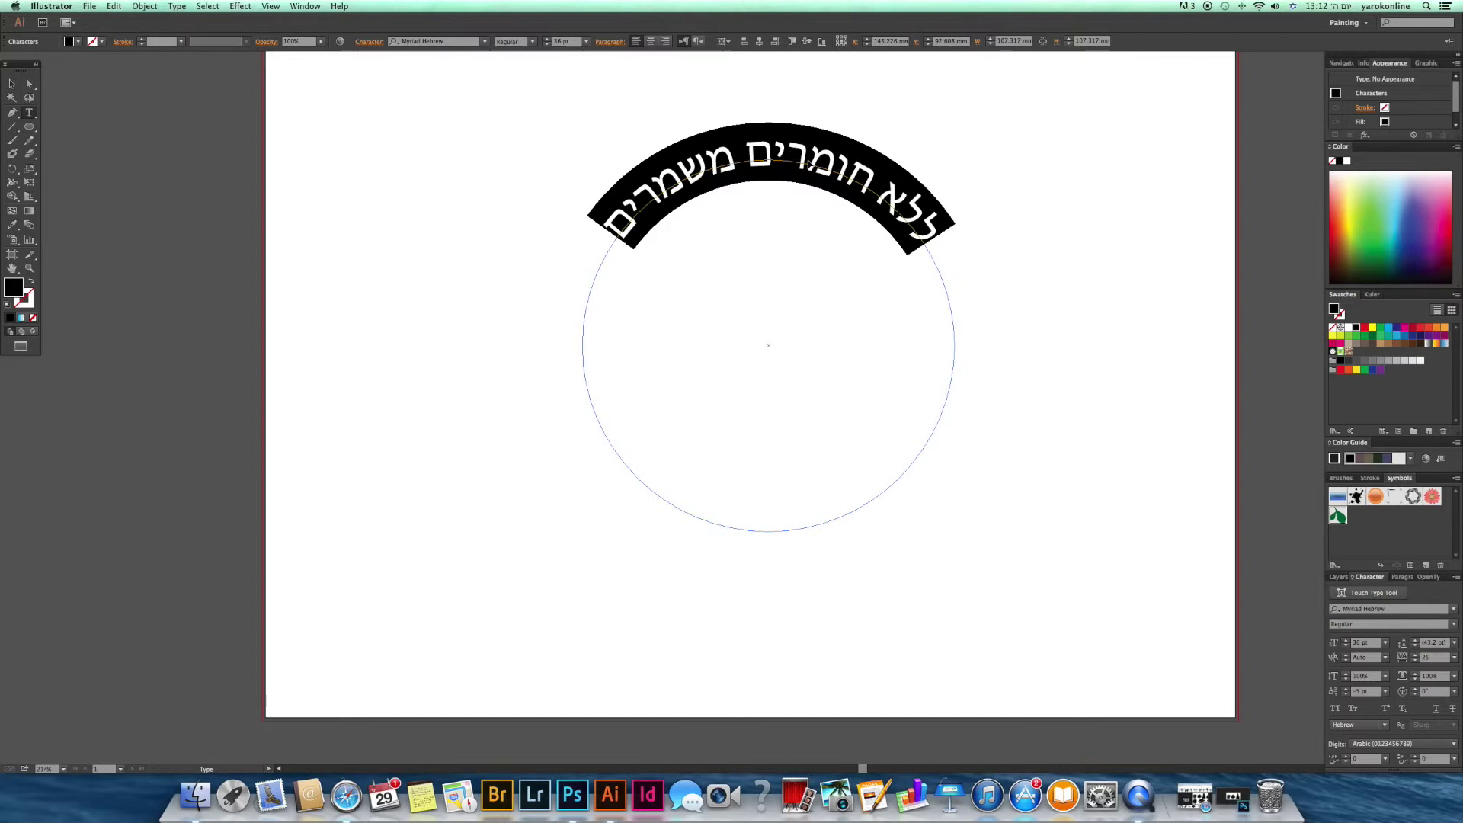
key(Left)
key(Left)
key(Left)
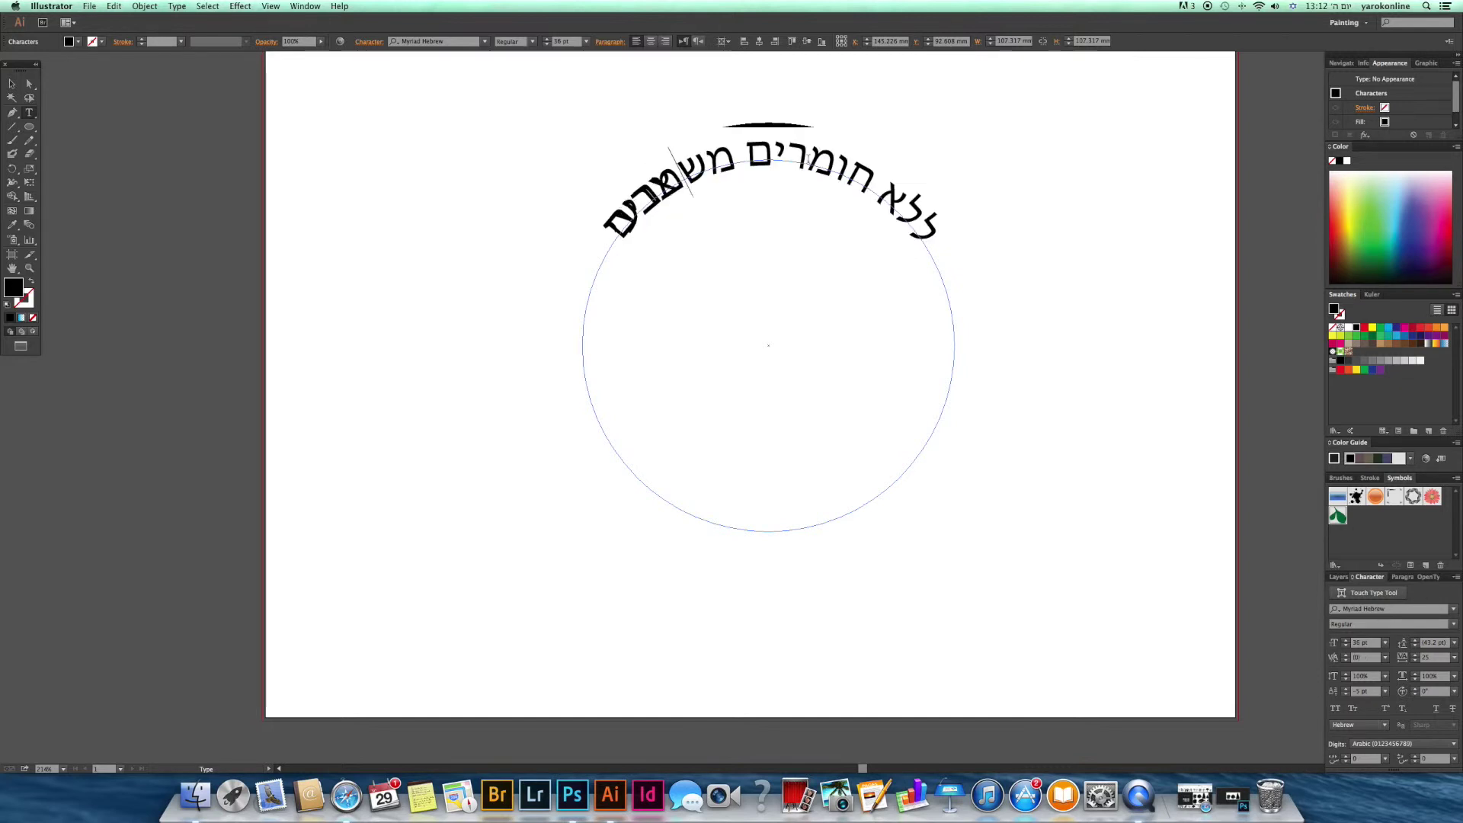
text(צבעים)
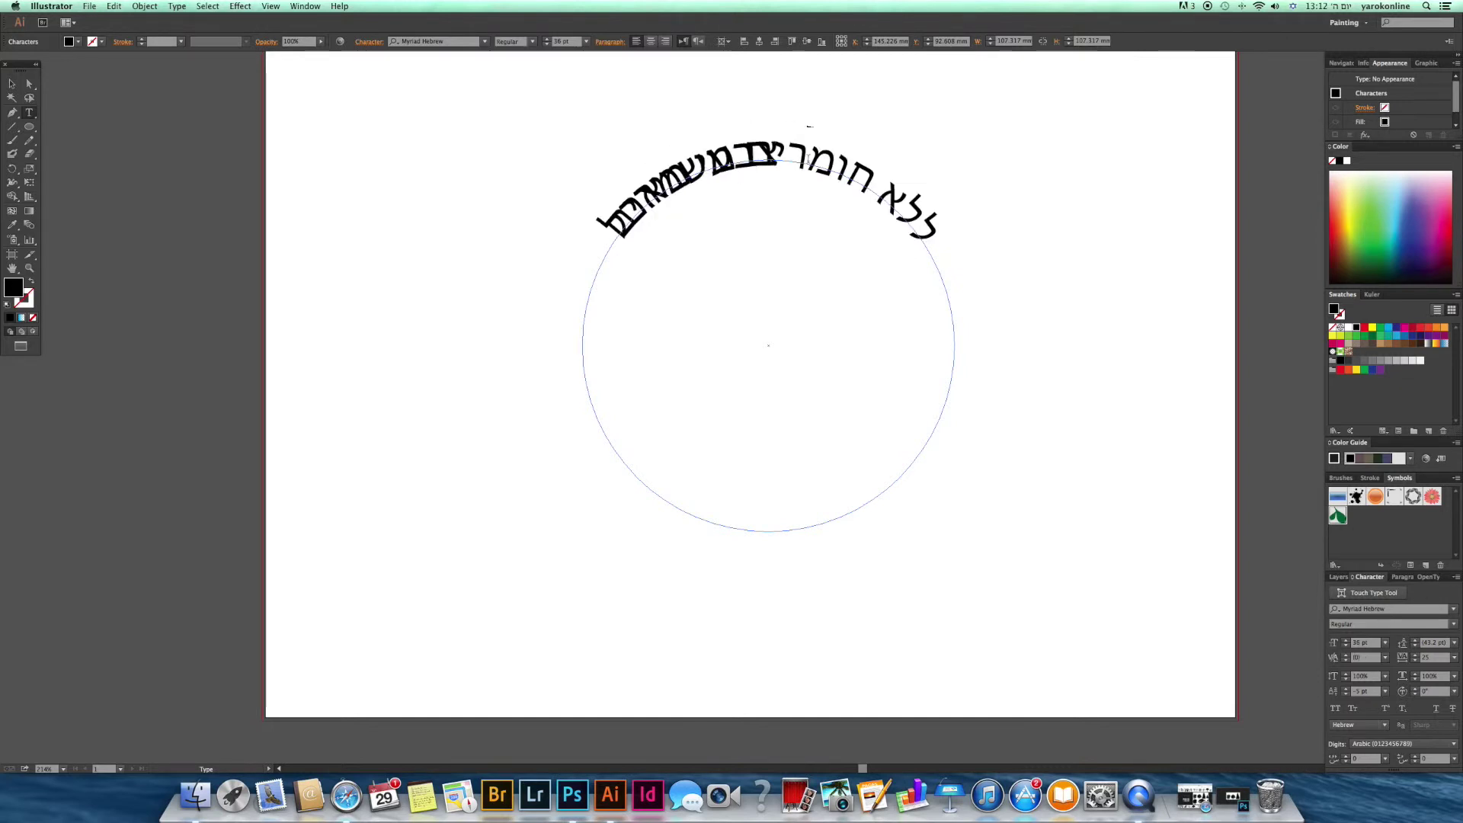
key(BackSpace)
key(BackSpace)
key(BackSpace)
key(BackSpace)
key(BackSpace)
key(BackSpace)
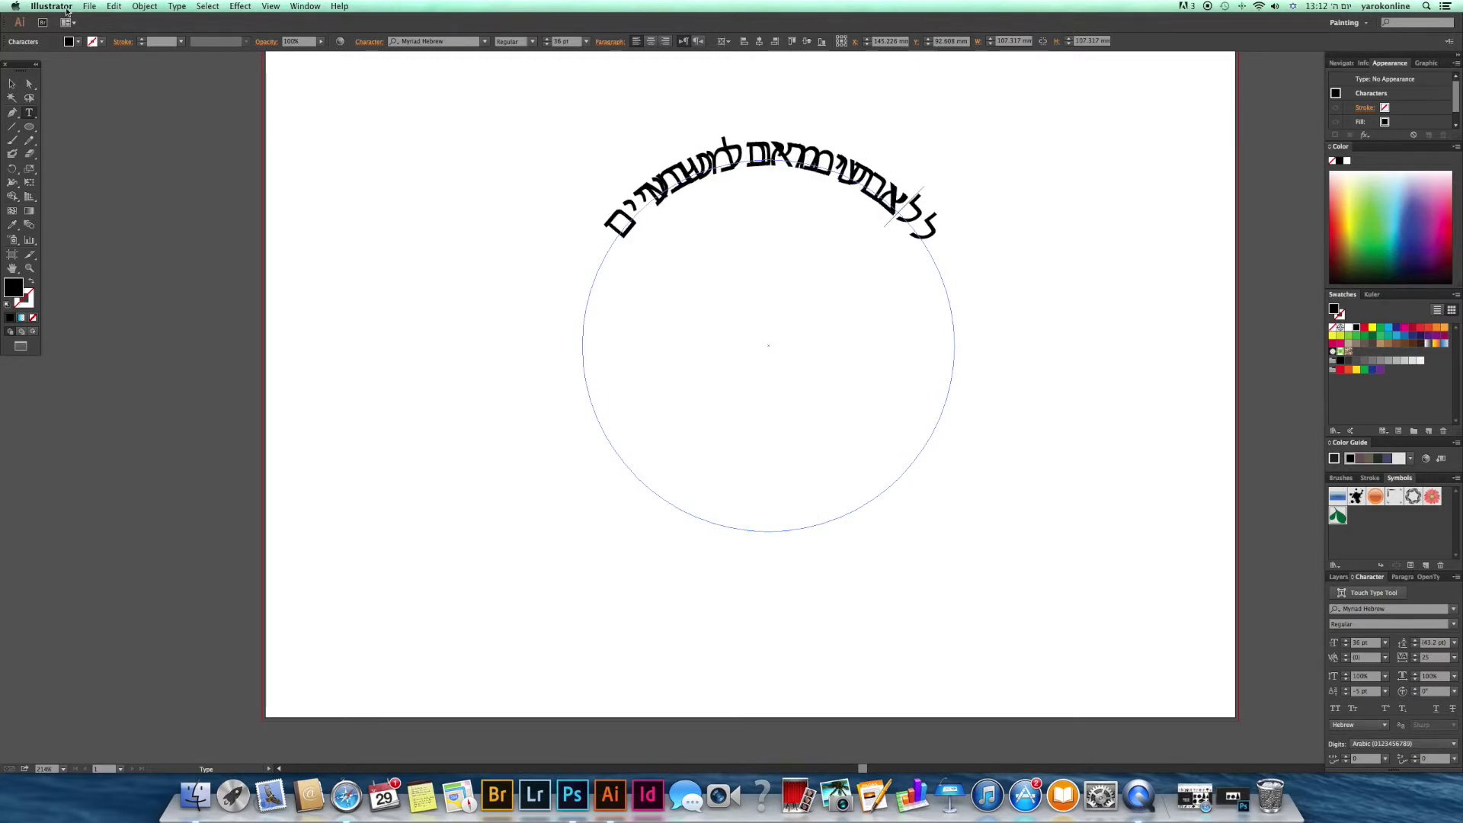
click(12, 86)
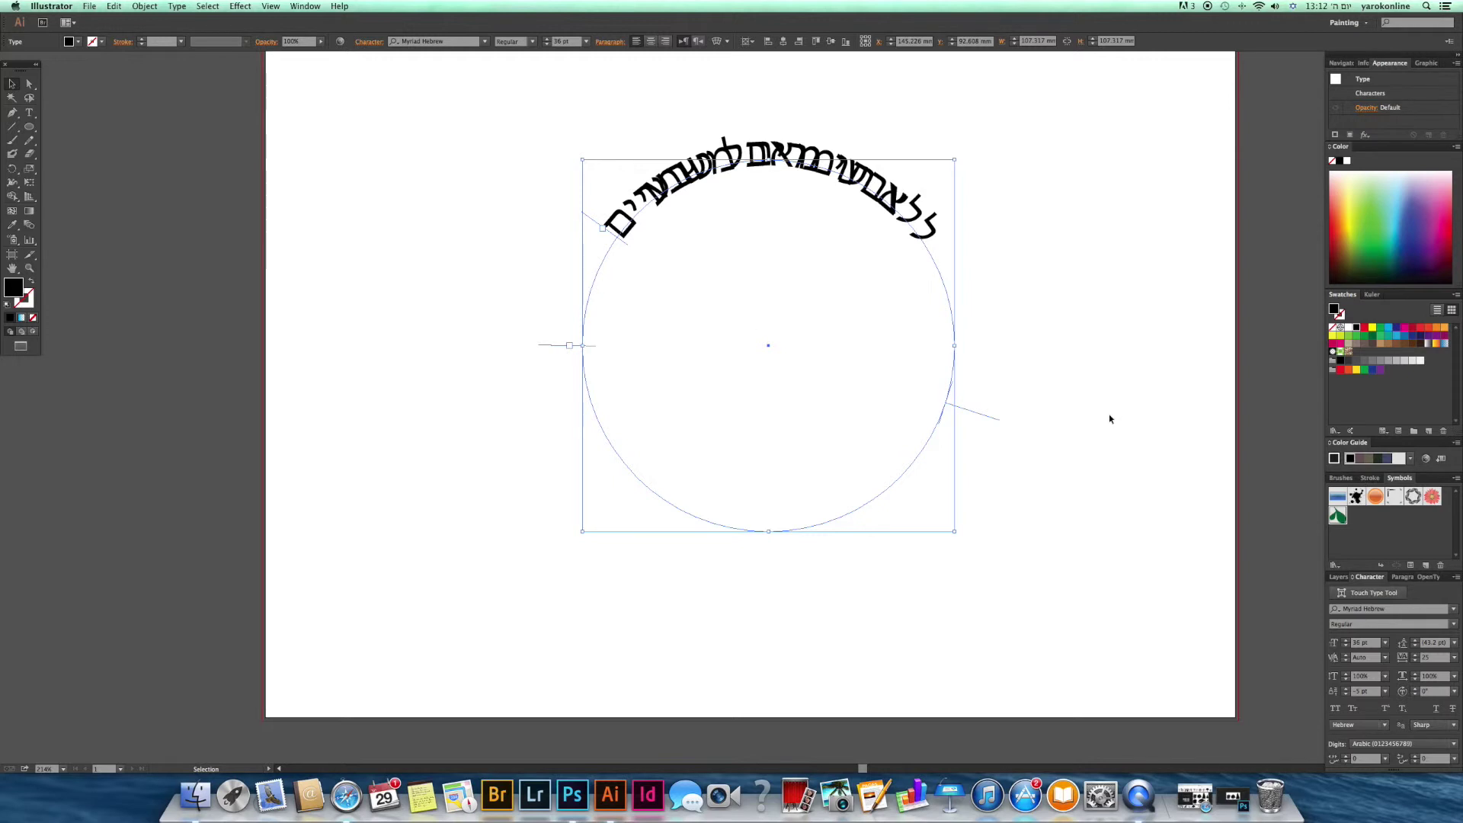
Step: Flip the duplicated phrase 'צבעי מאכל טבעיים' across the path onto the circle's bottom arc
mouse_move(996, 421)
mouse_down()
mouse_move(945, 408)
mouse_move(957, 413)
mouse_move(815, 202)
mouse_move(905, 174)
mouse_move(857, 317)
mouse_up()
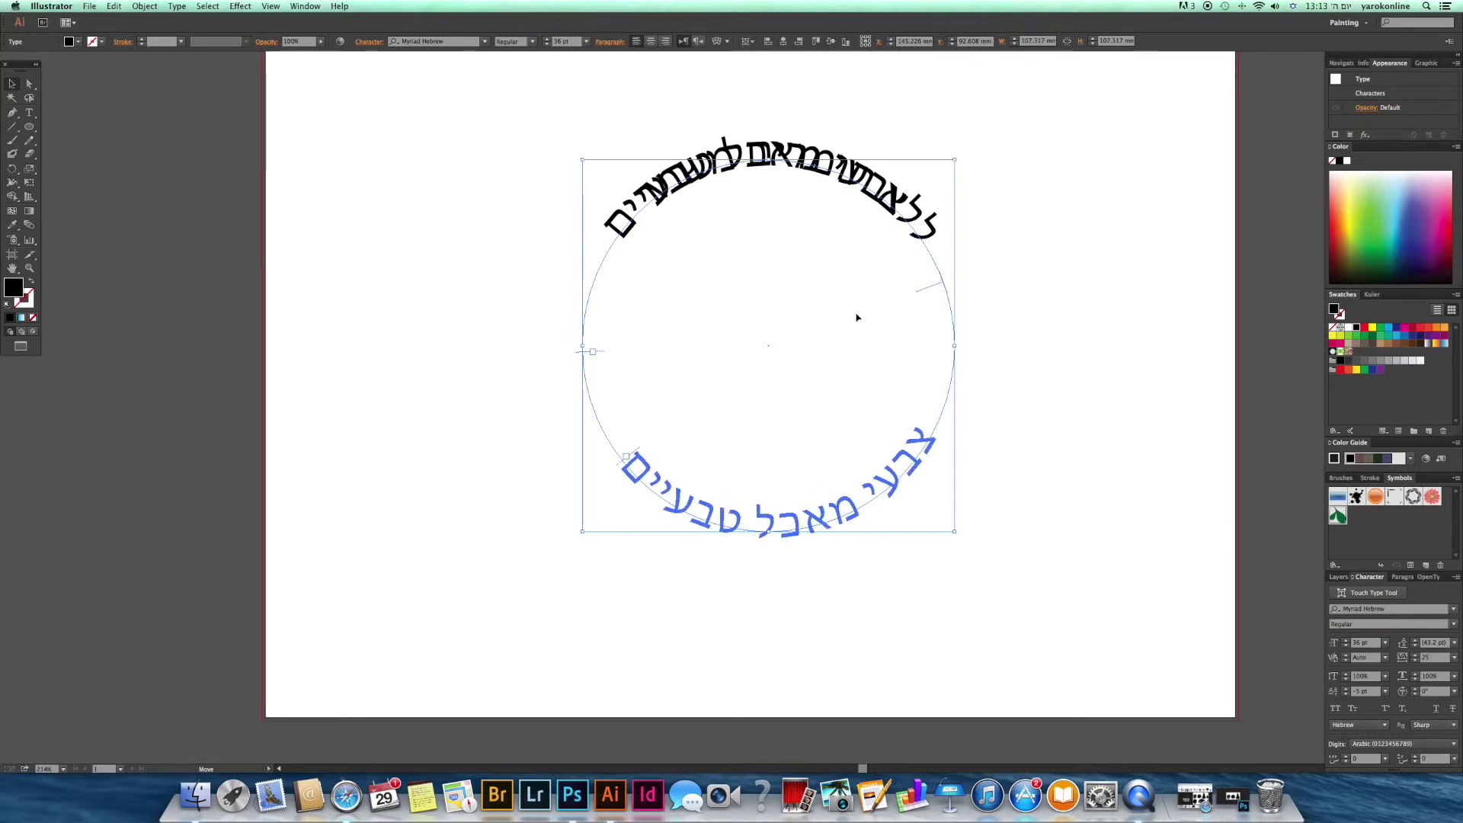
drag(856, 317, 854, 322)
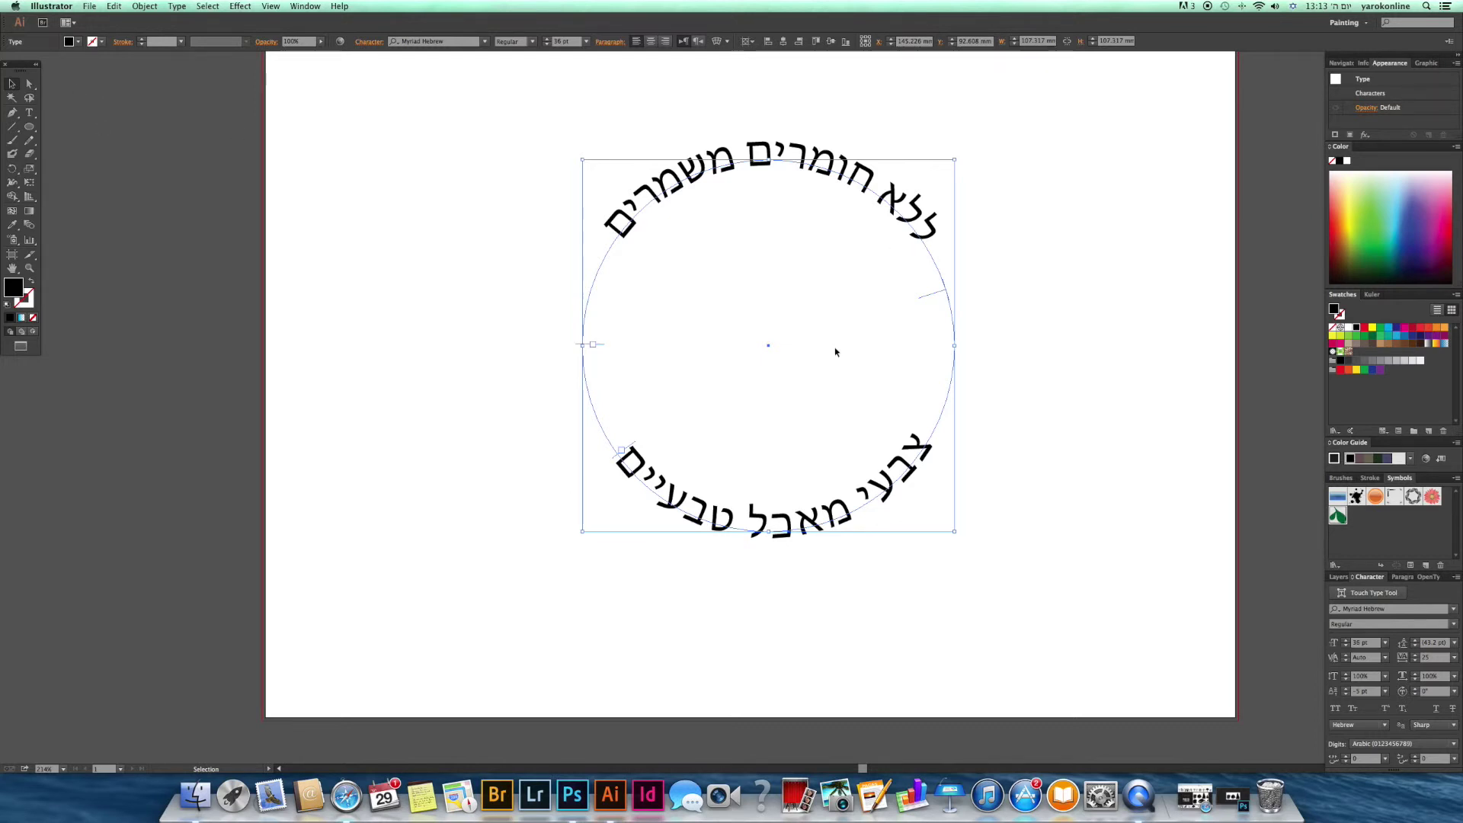
scroll(857, 383, up, 1)
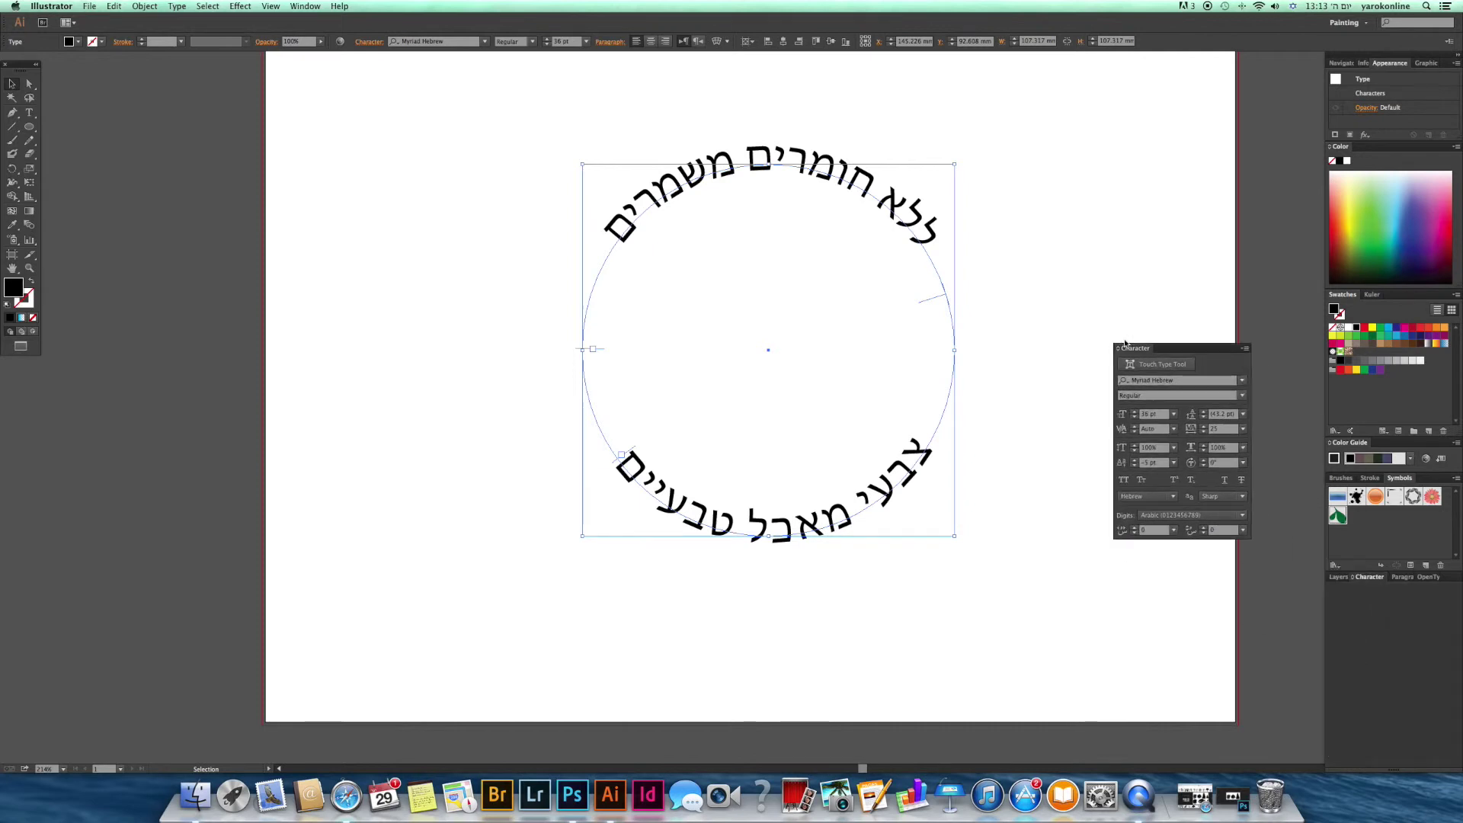
Step: Float the Character panel beside the design and show all its options
drag(1367, 581, 1063, 250)
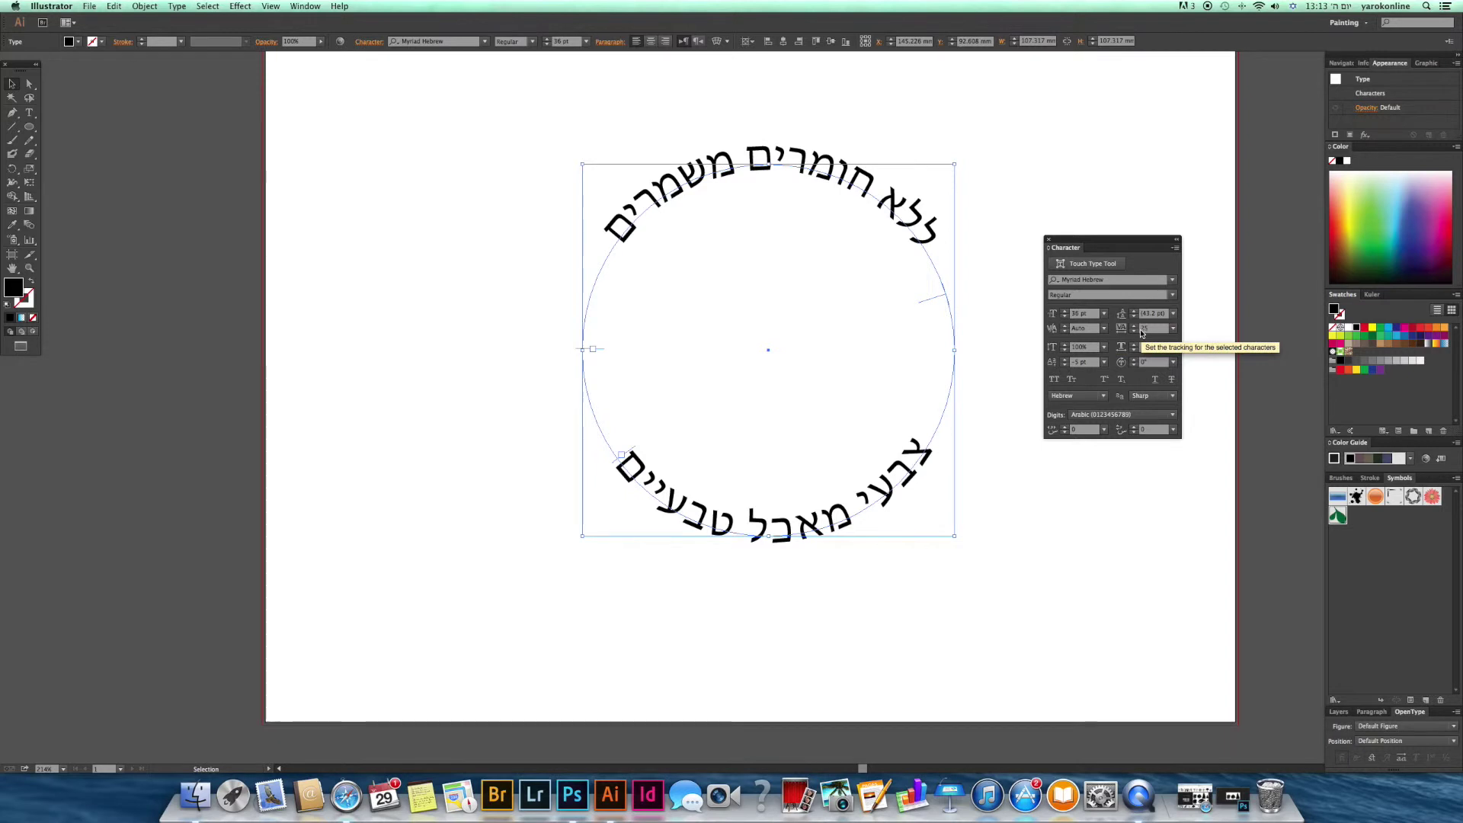
scroll(1155, 330, down, 1)
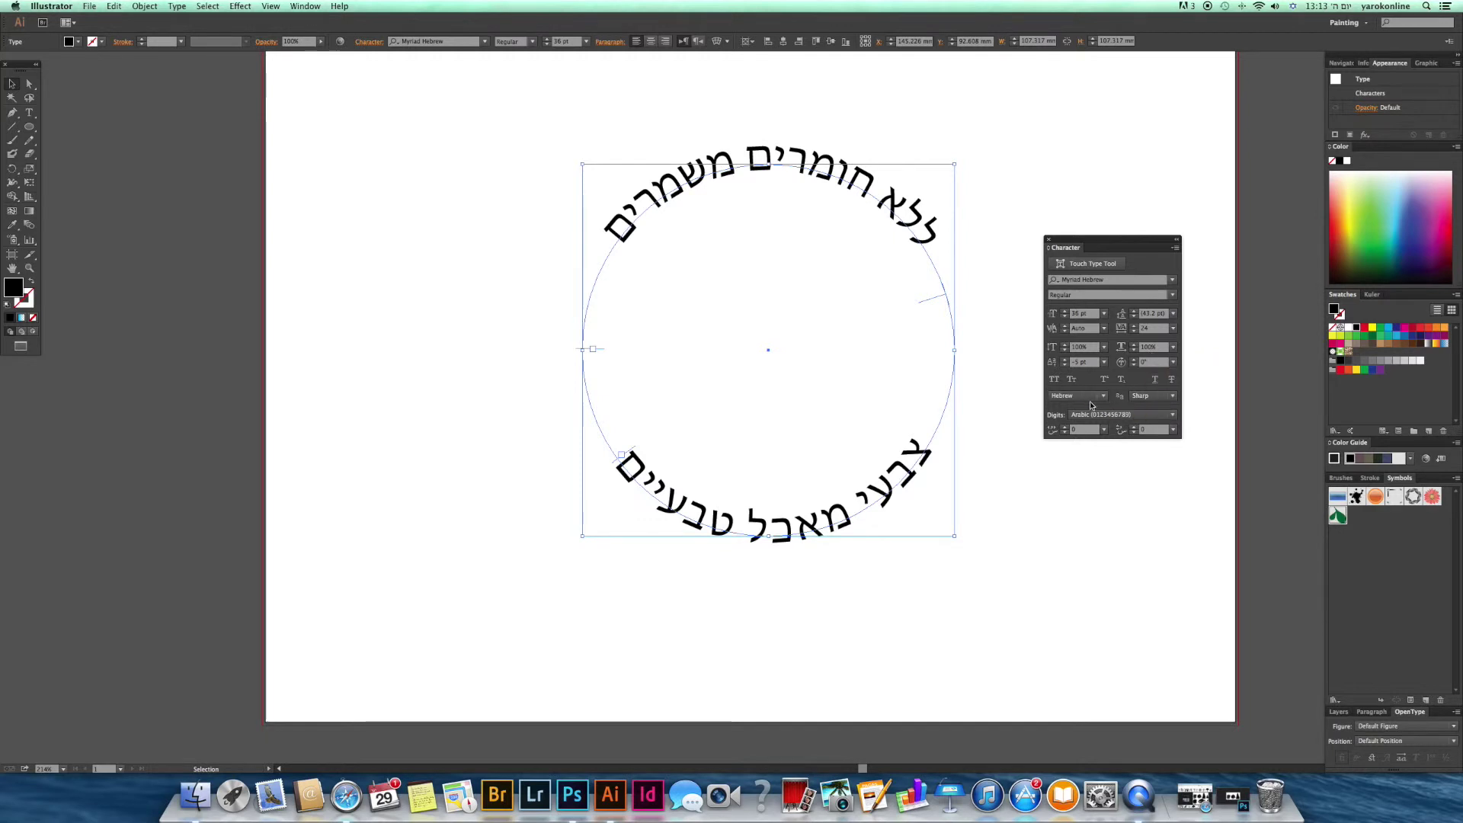
click(1176, 249)
click(1211, 249)
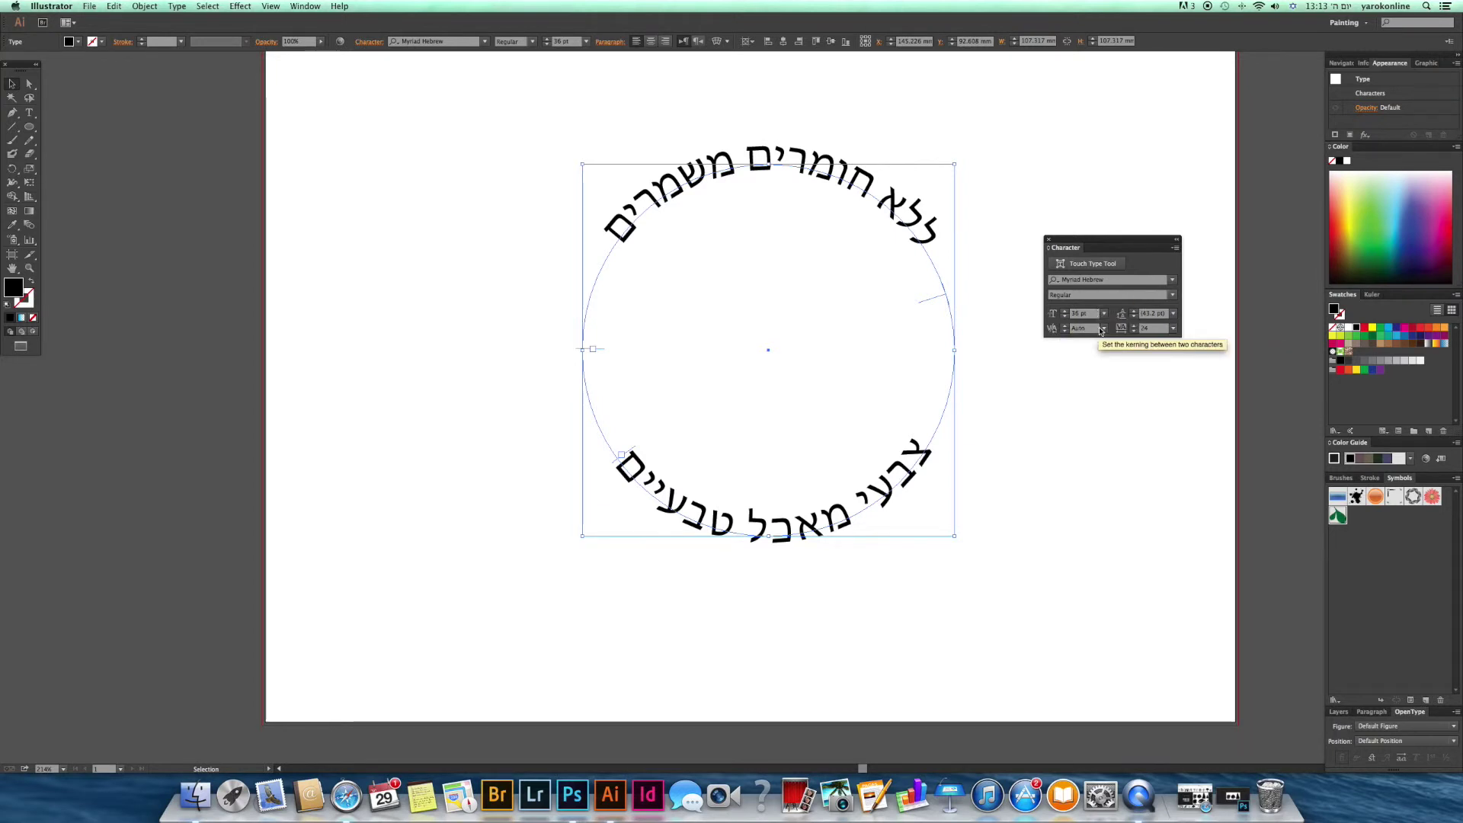
click(1175, 248)
click(1217, 249)
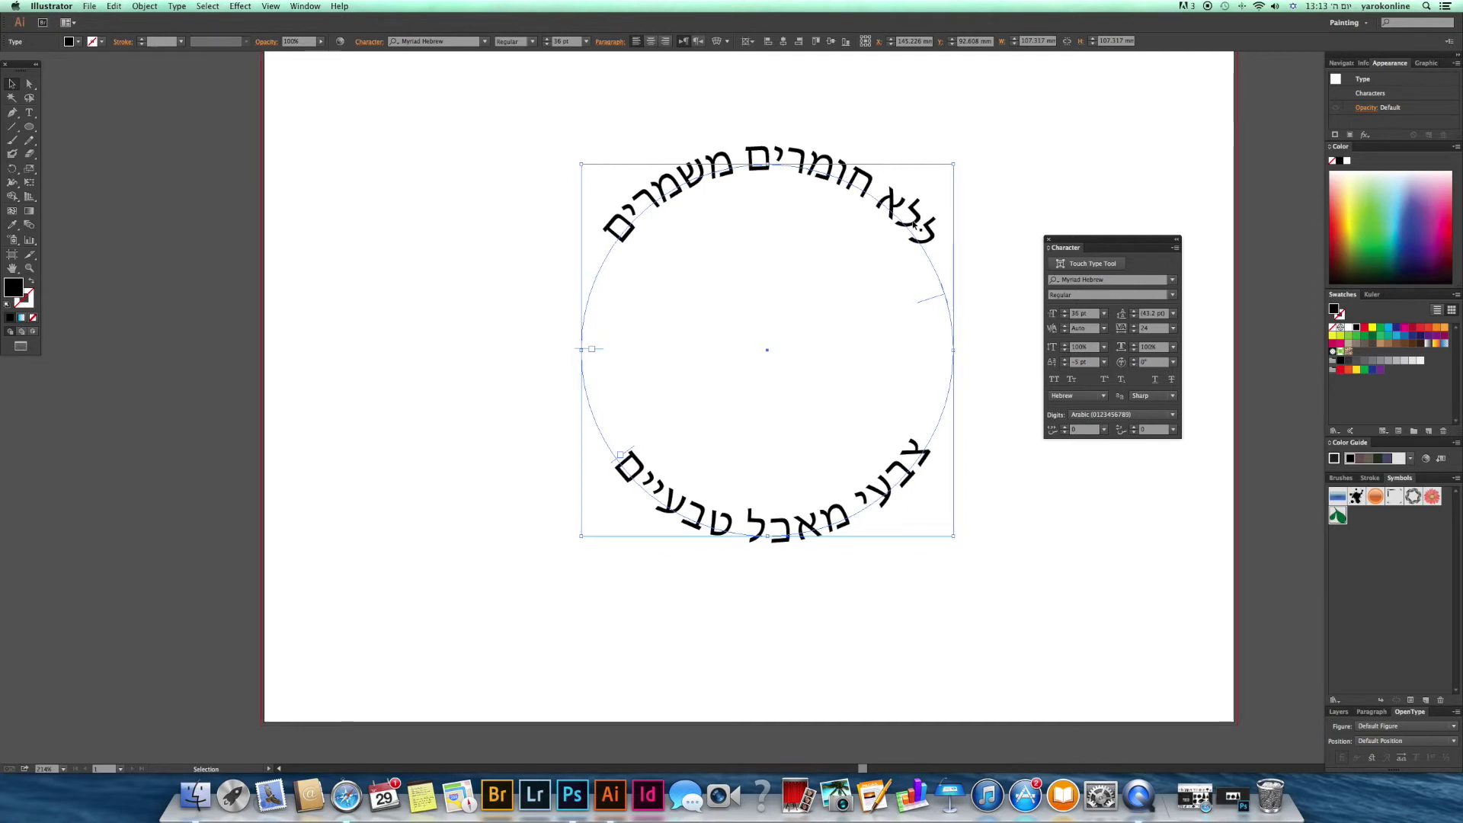
Step: Set the bottom arc text's baseline shift to -7 pt, then -5 pt
click(1065, 364)
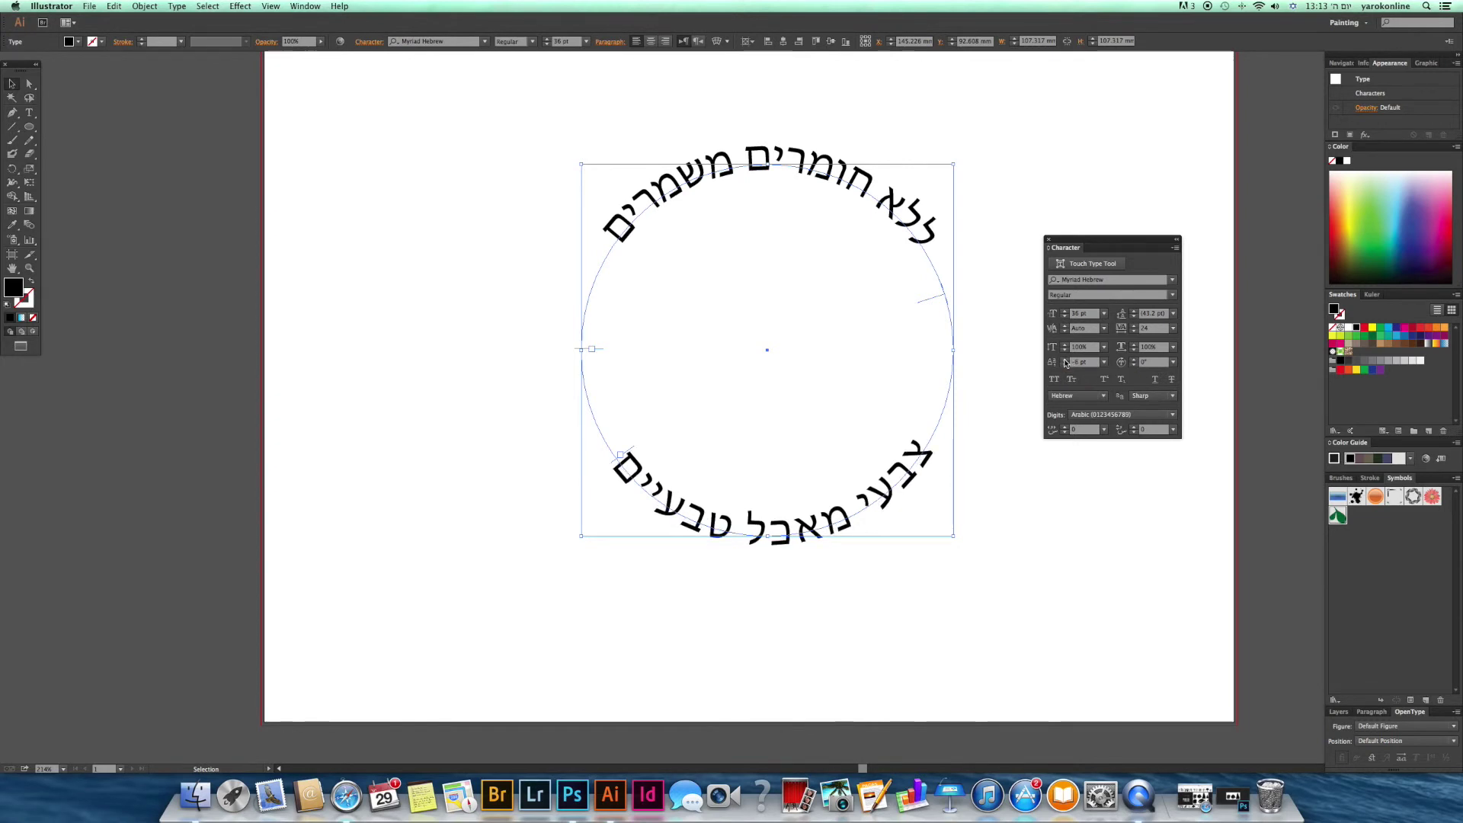
click(1065, 359)
click(1064, 359)
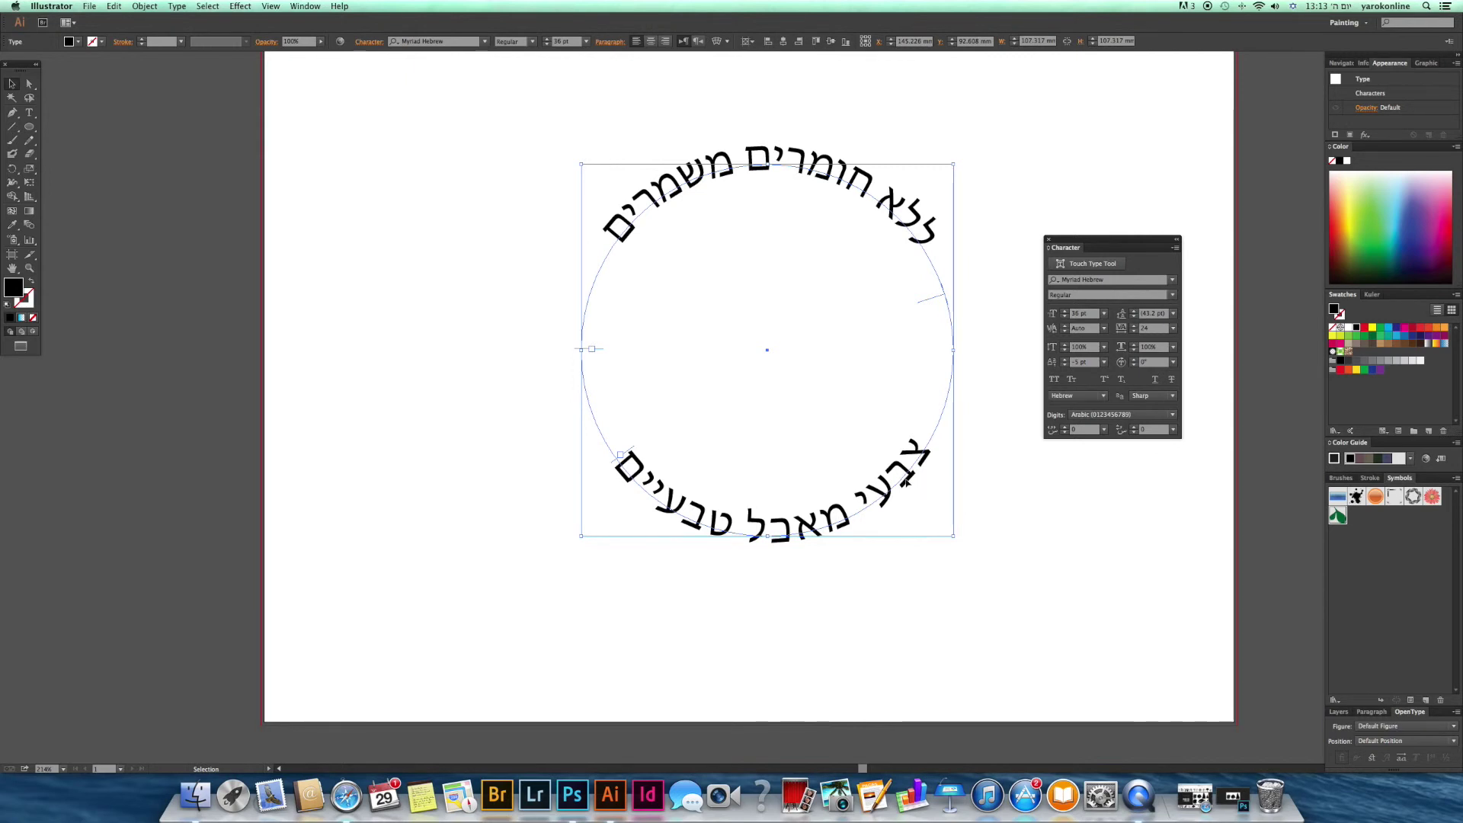
scroll(905, 482, up, 1)
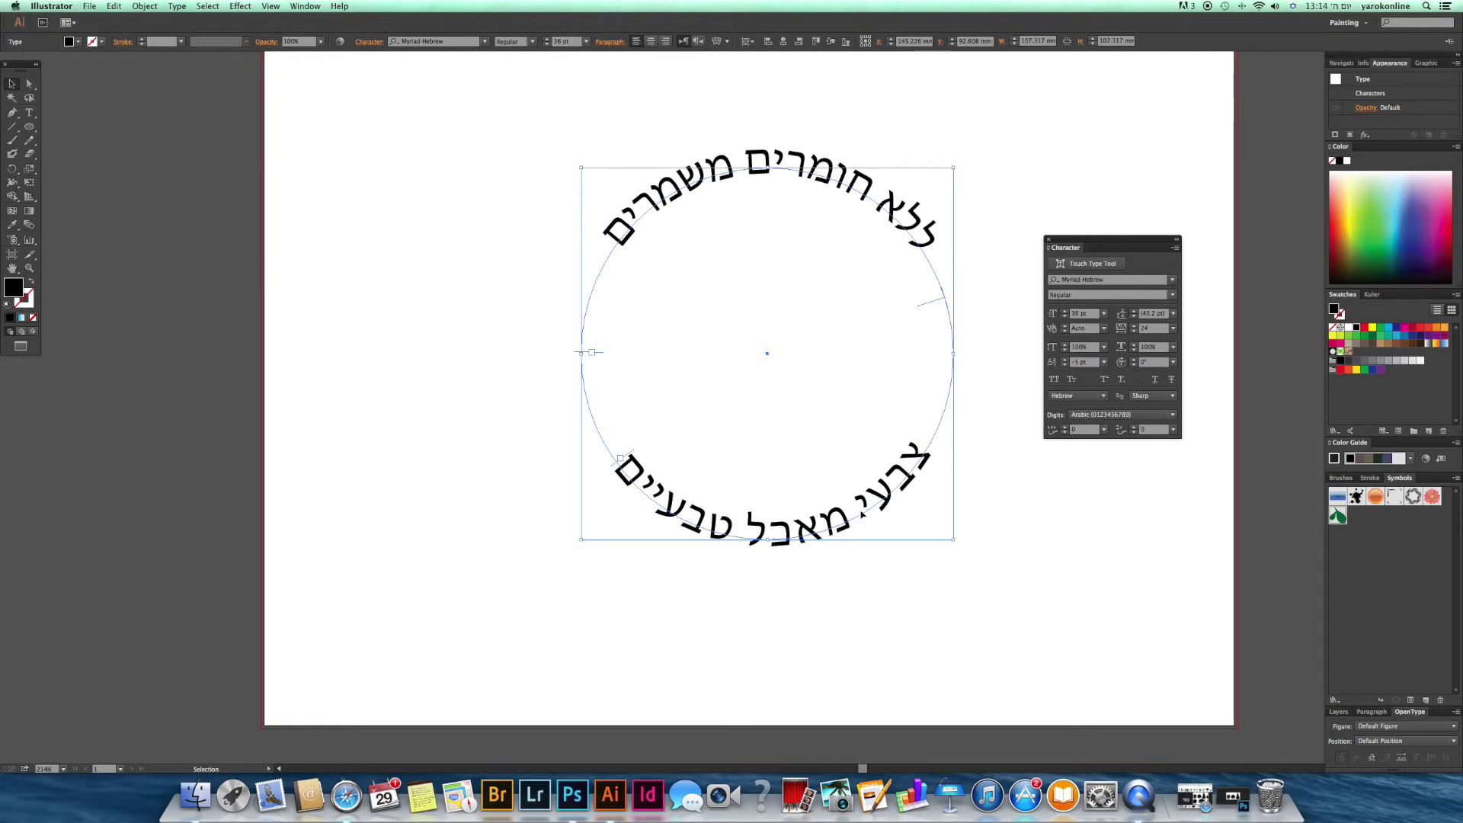
scroll(1072, 472, up, 1)
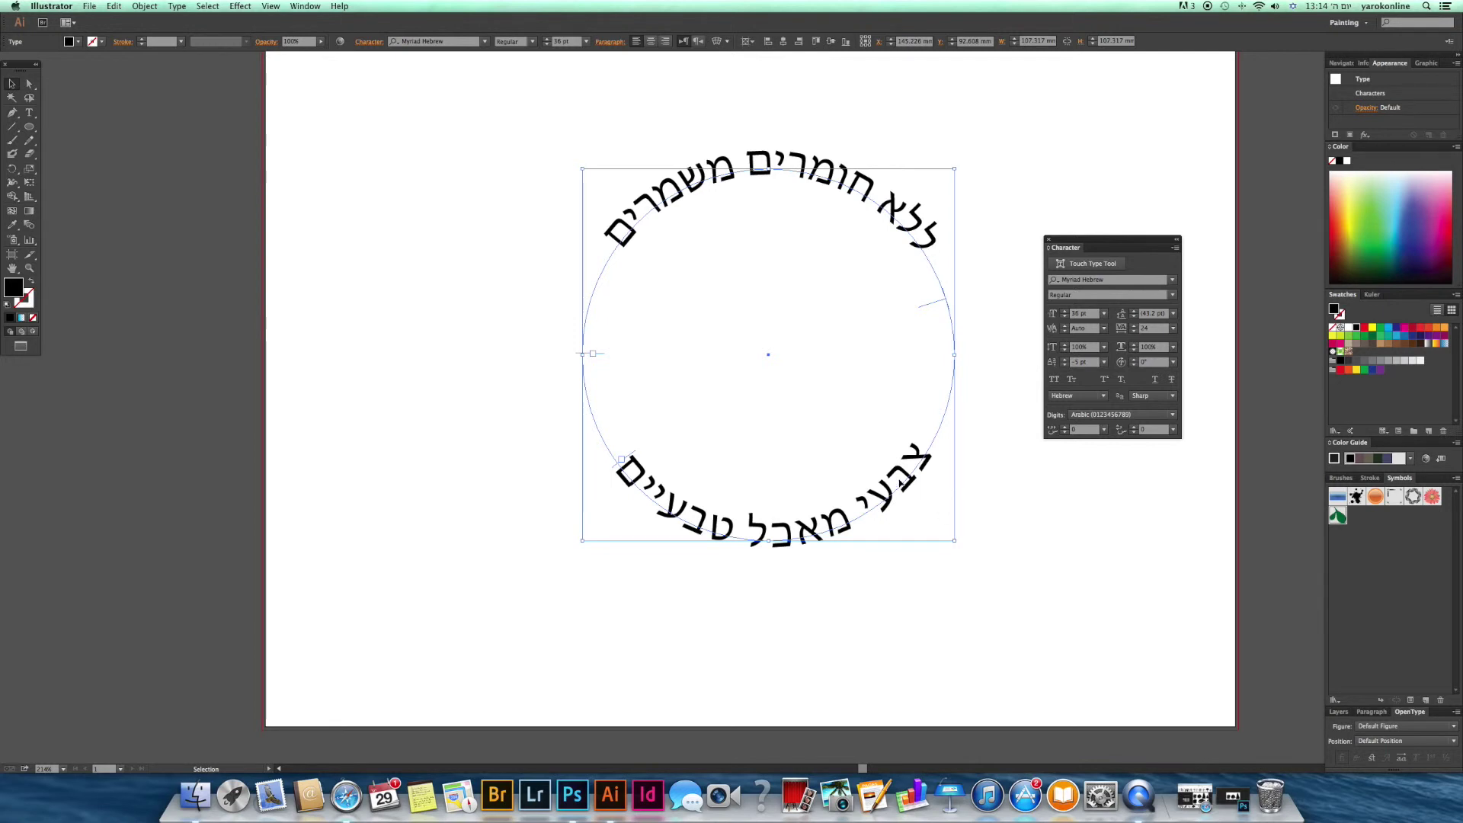
Step: Reset the bottom text's tracking to 0, then set it to 25
click(1172, 330)
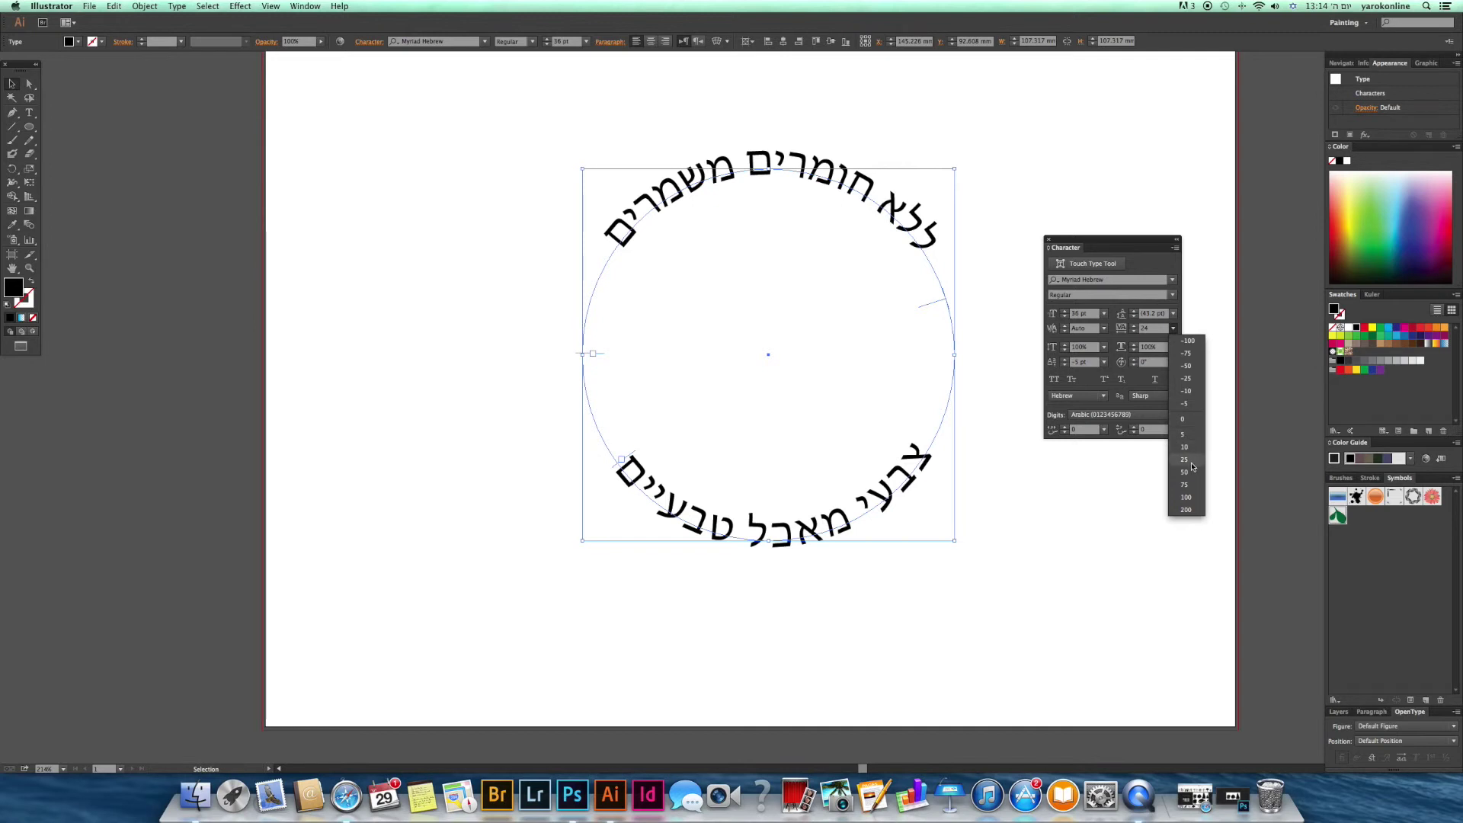
click(1191, 421)
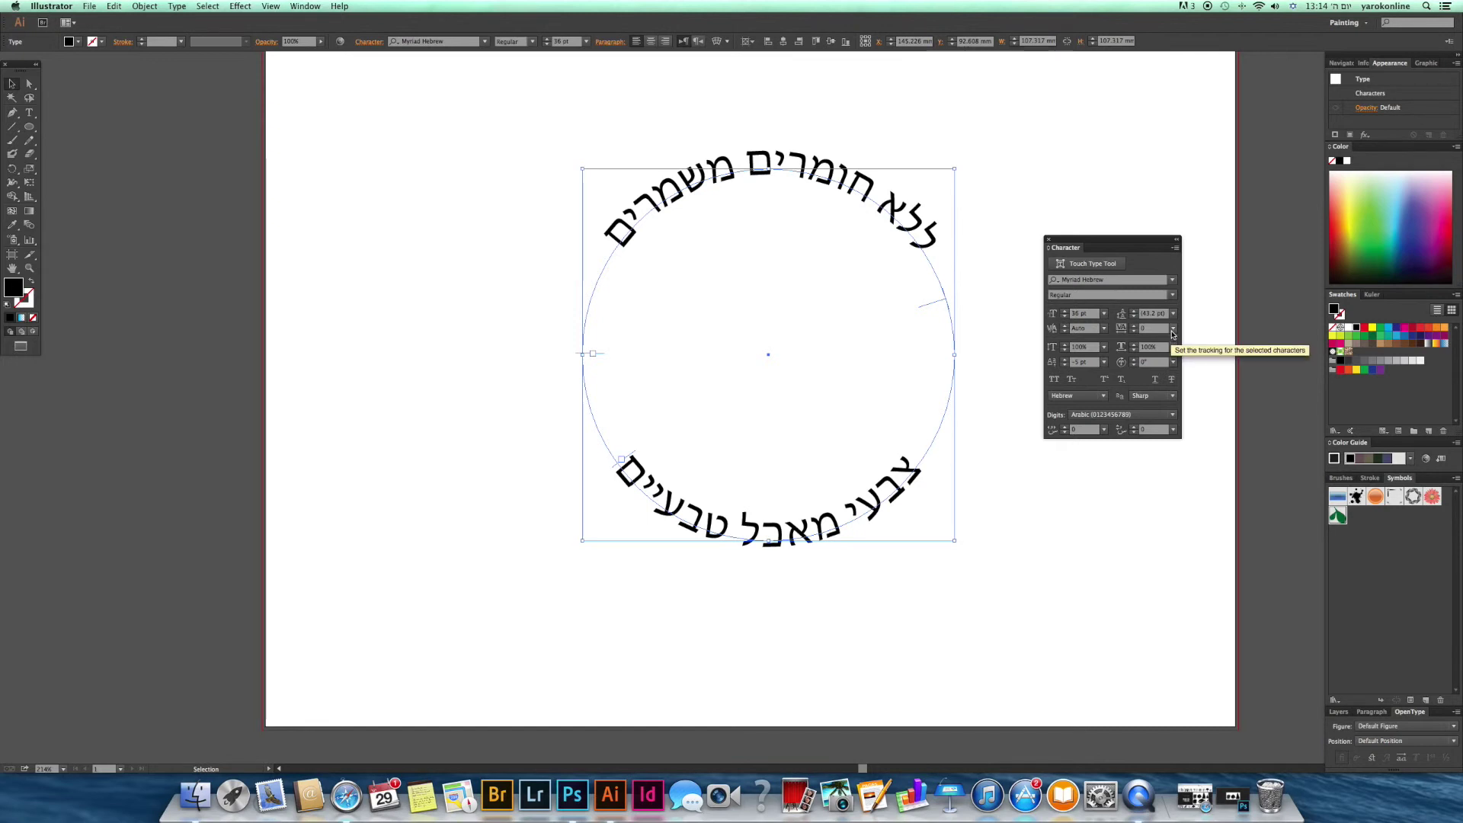
click(1172, 329)
click(1184, 459)
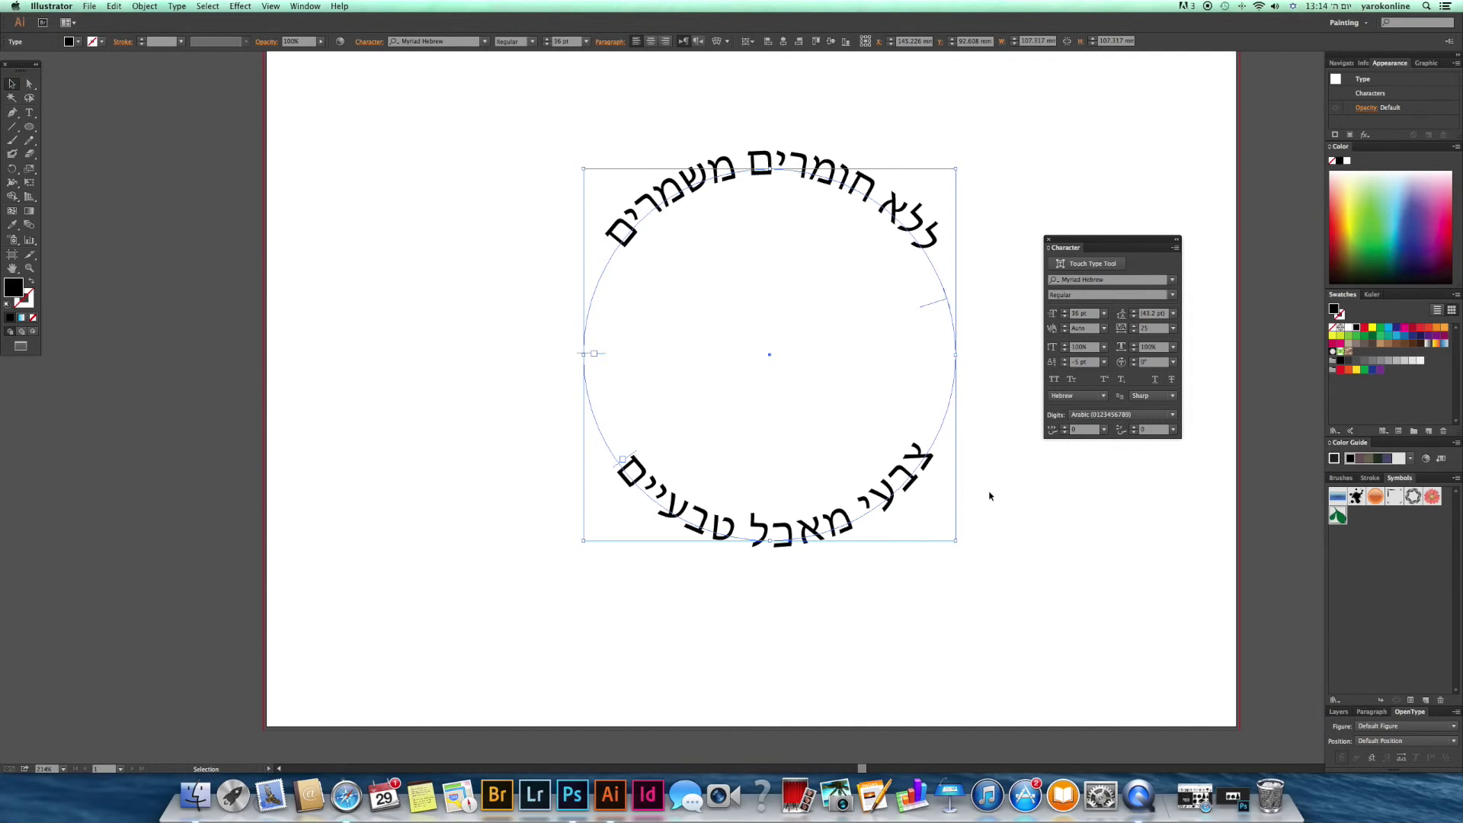
Step: Change the bottom text to 34 pt, then 48 pt, and slide it along the circle
click(1065, 316)
click(1065, 317)
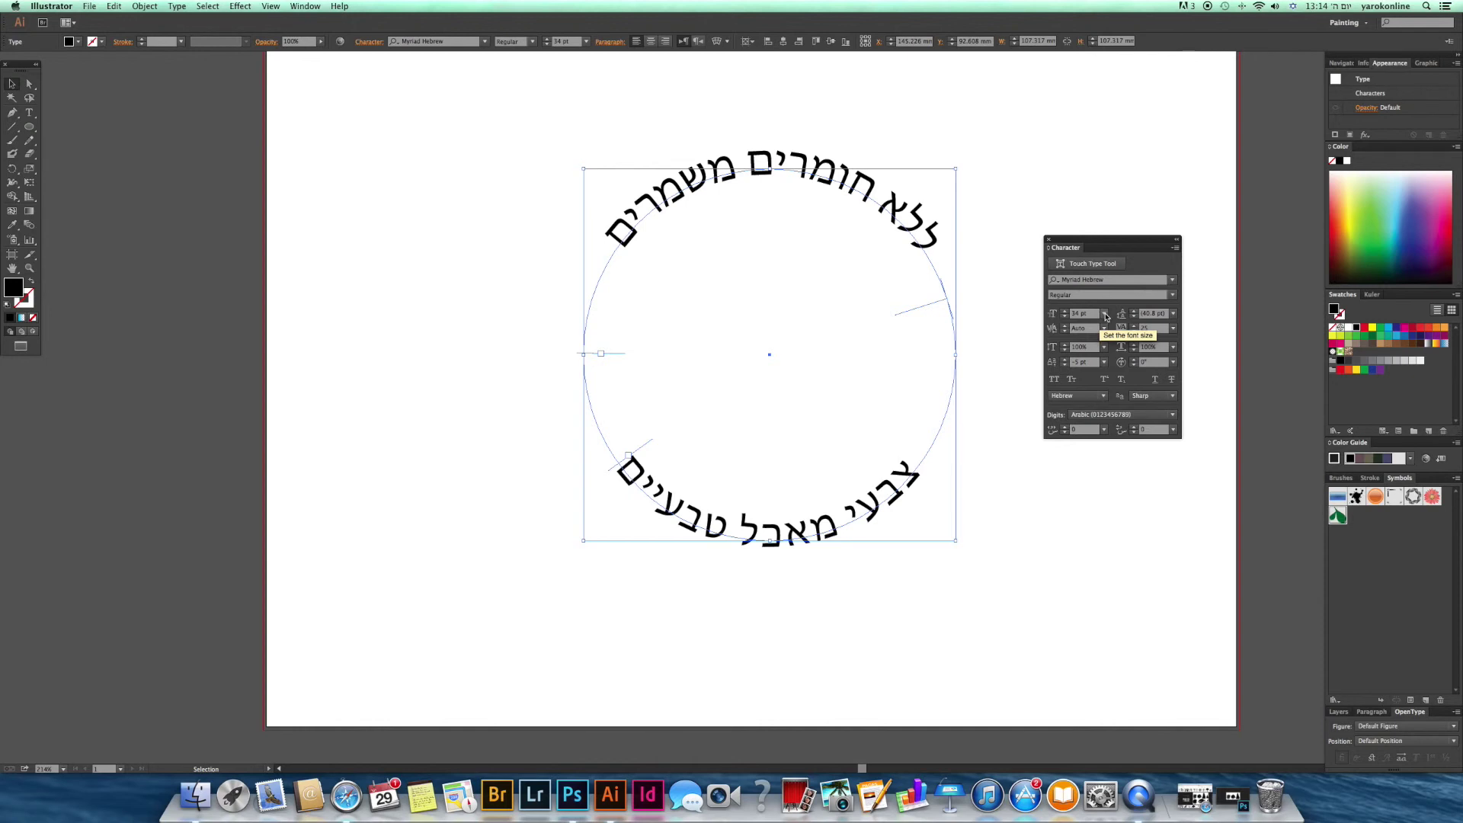
click(1104, 314)
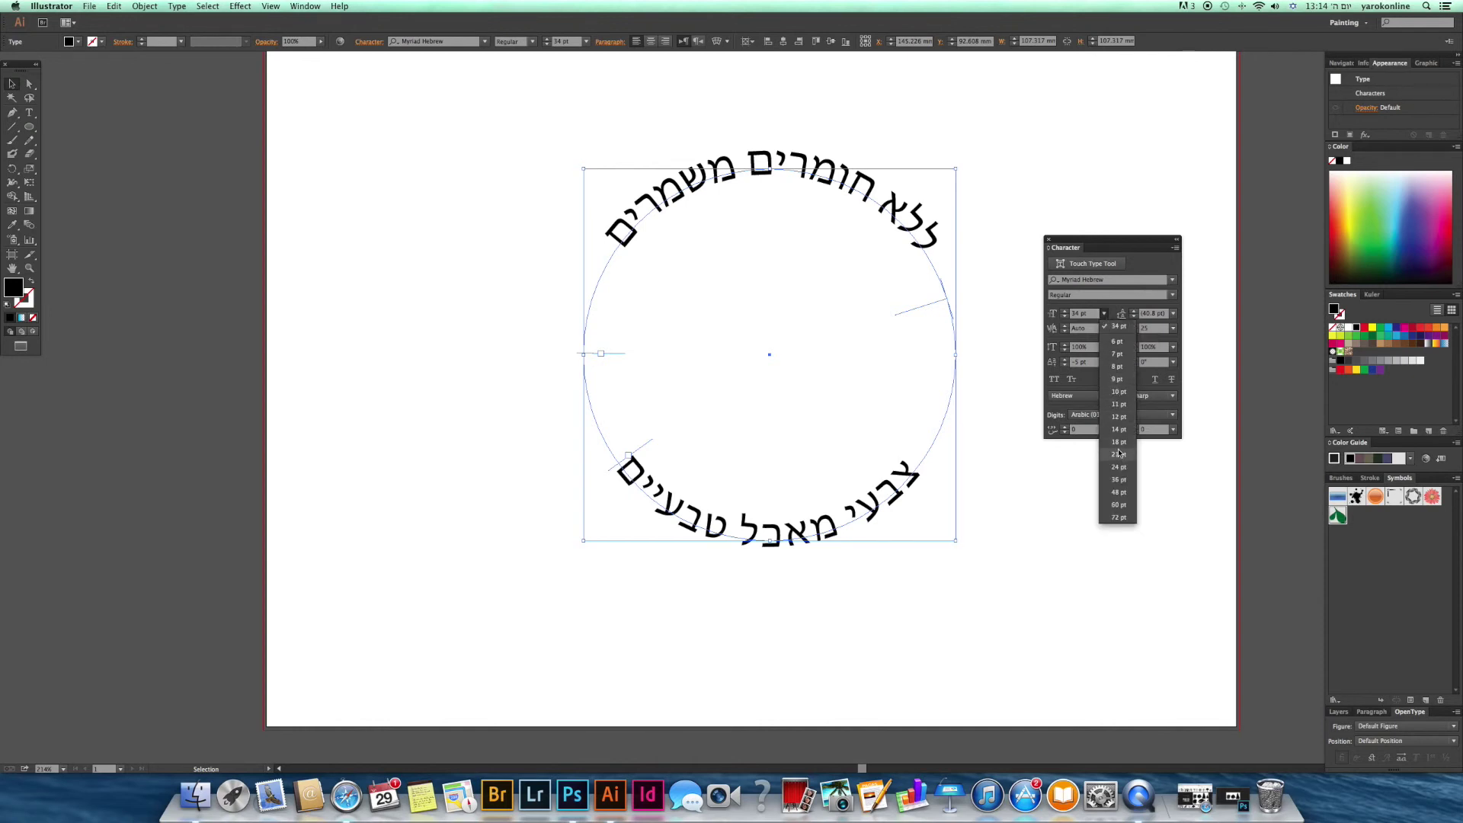
click(1118, 492)
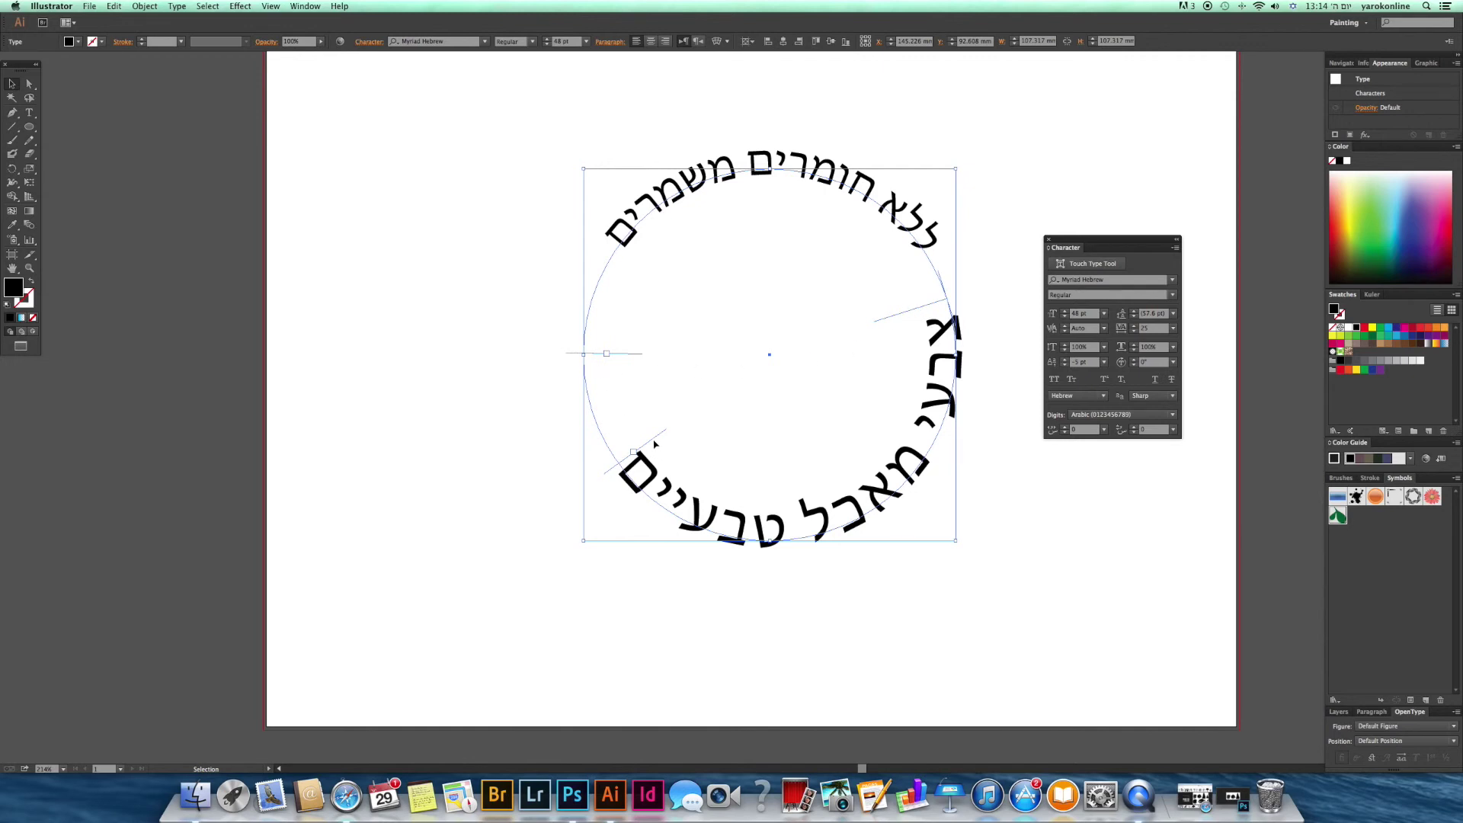
drag(655, 448, 627, 389)
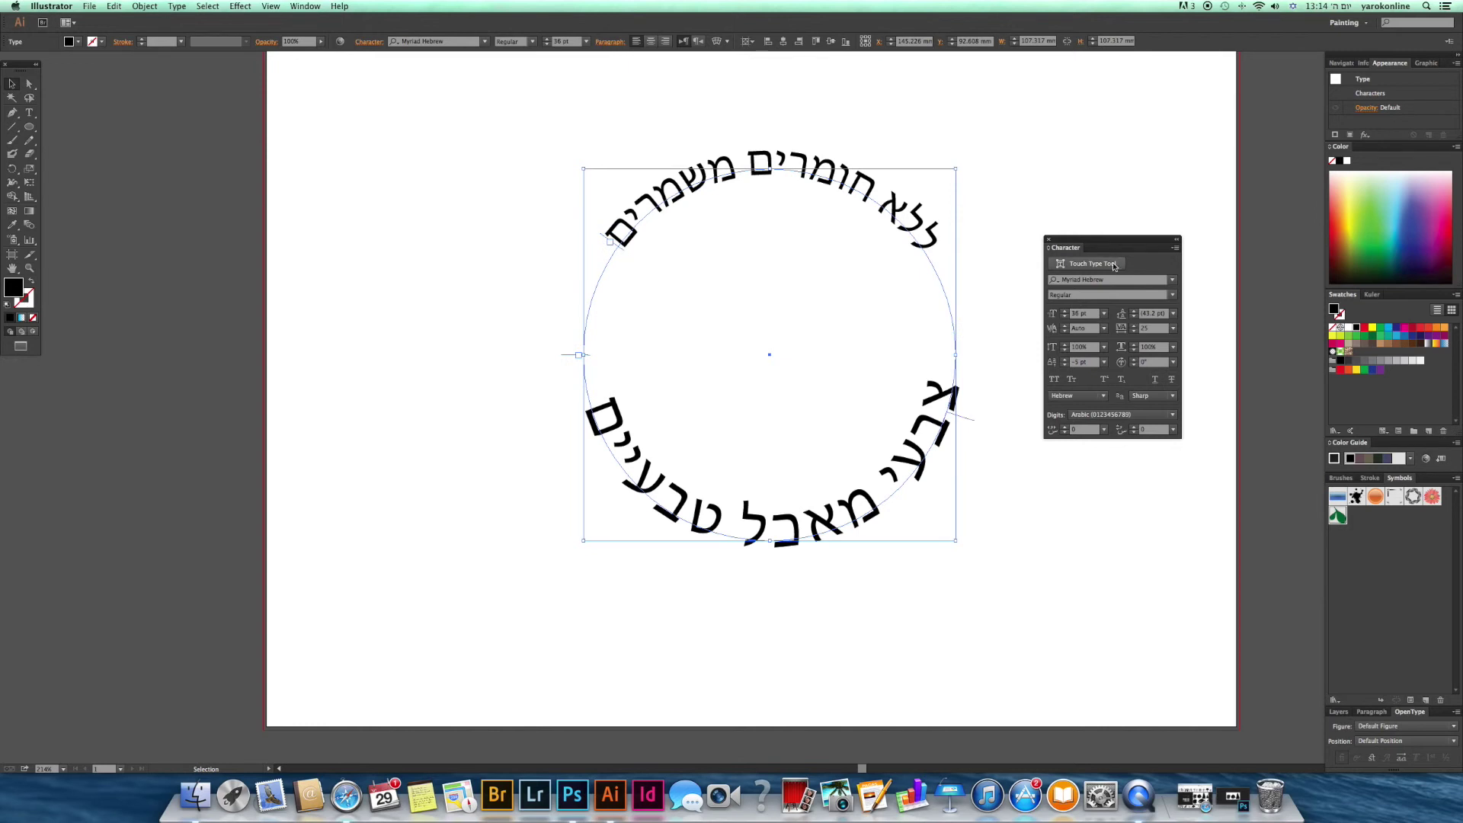
Step: Set the top arc text to 48 pt and centre it on the circle's top
click(1103, 313)
click(1119, 491)
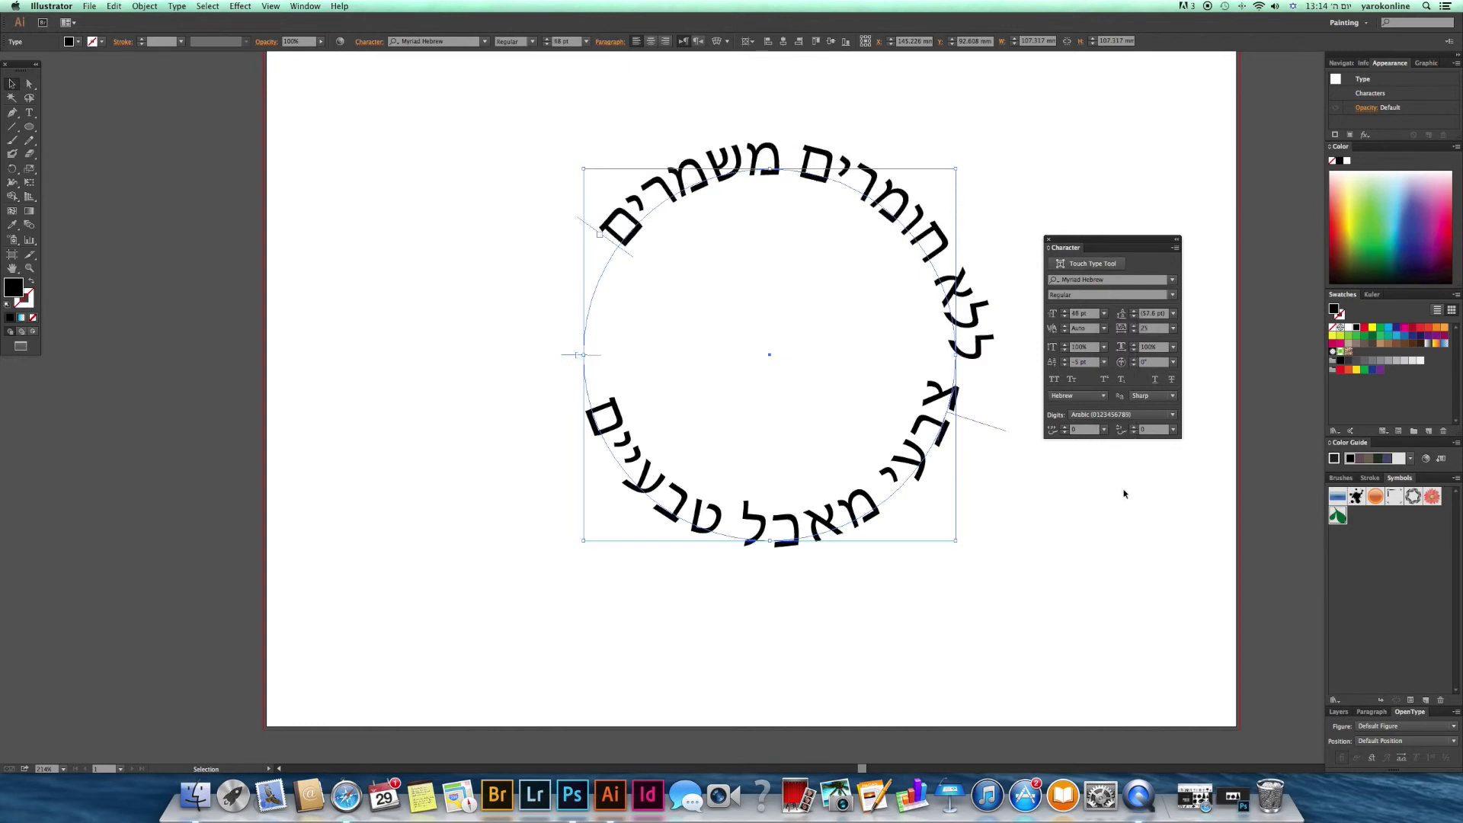
drag(574, 225, 538, 285)
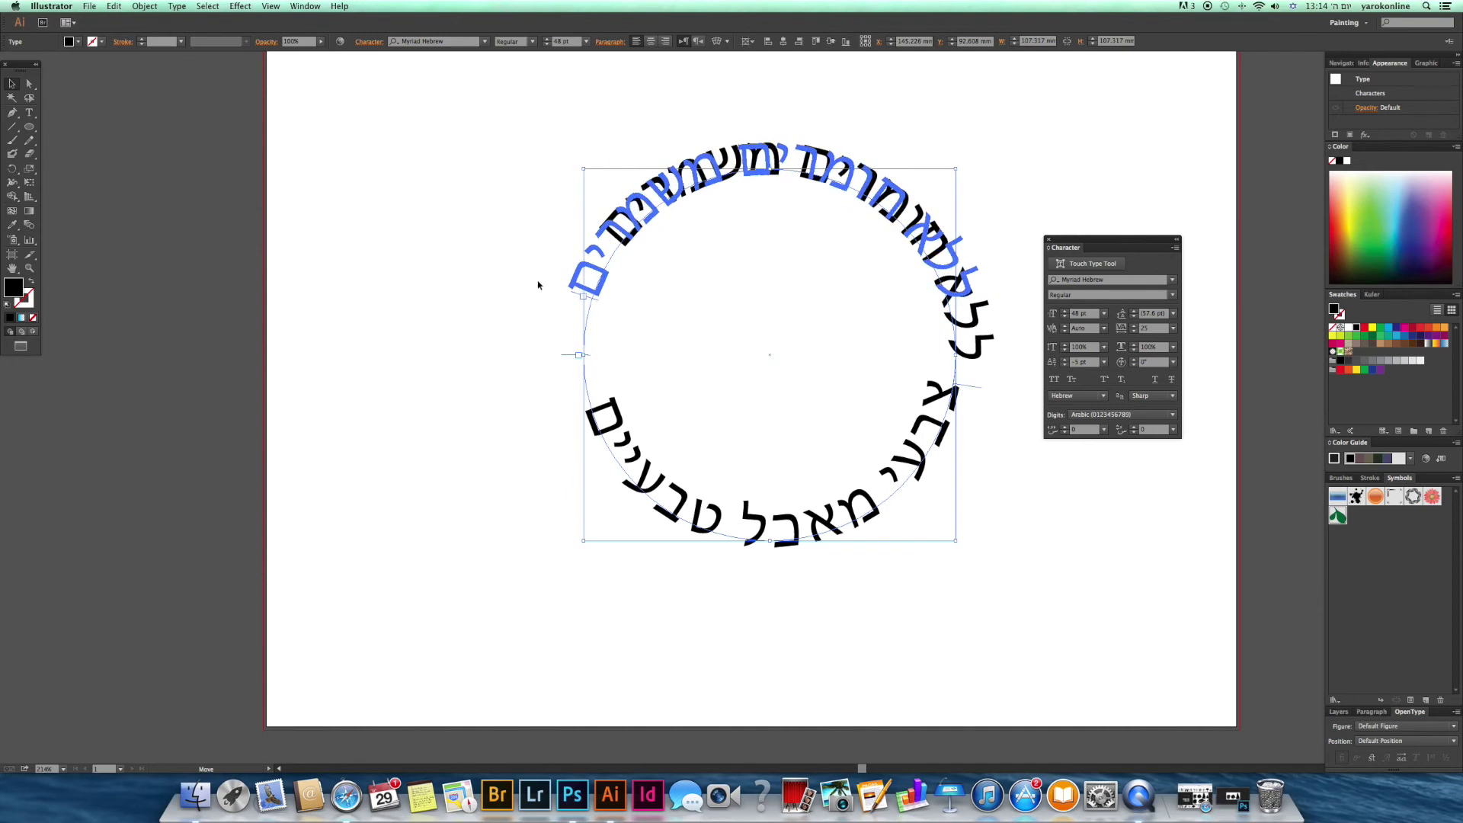
click(791, 352)
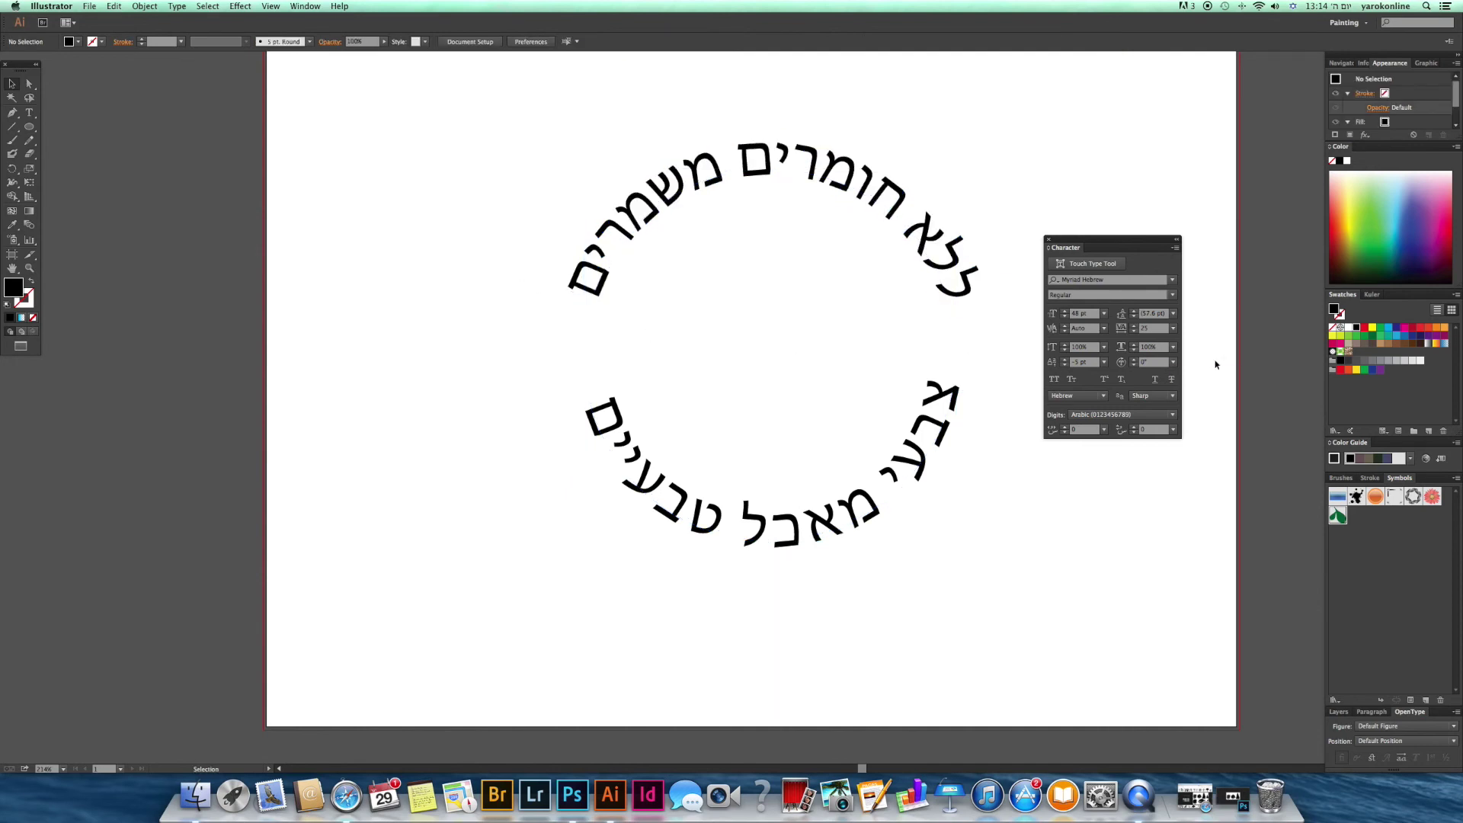
Step: Nudge the bottom text to centre it, then place the green leaf symbol on the circle's right
click(937, 440)
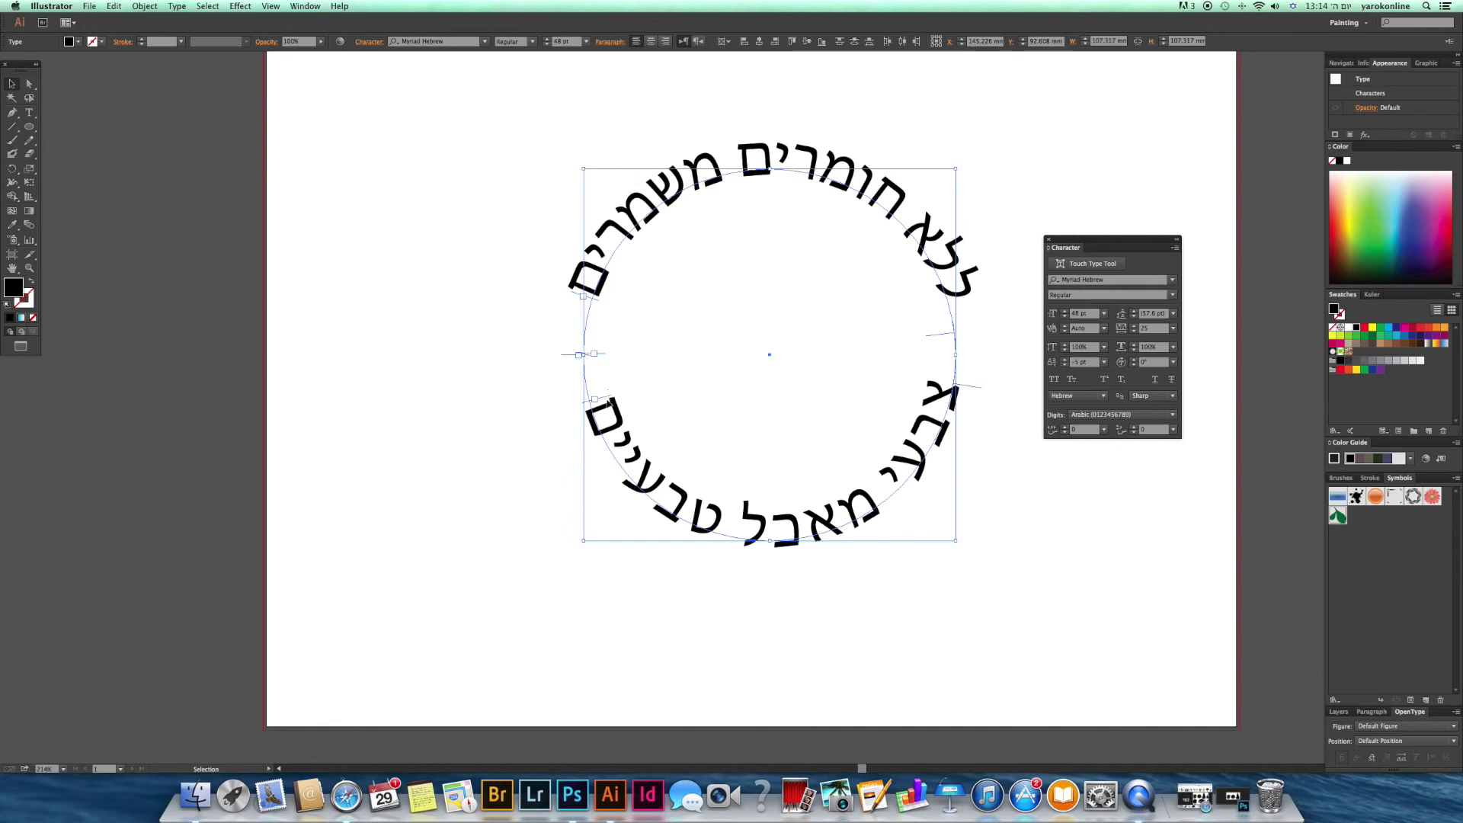
drag(609, 393, 607, 393)
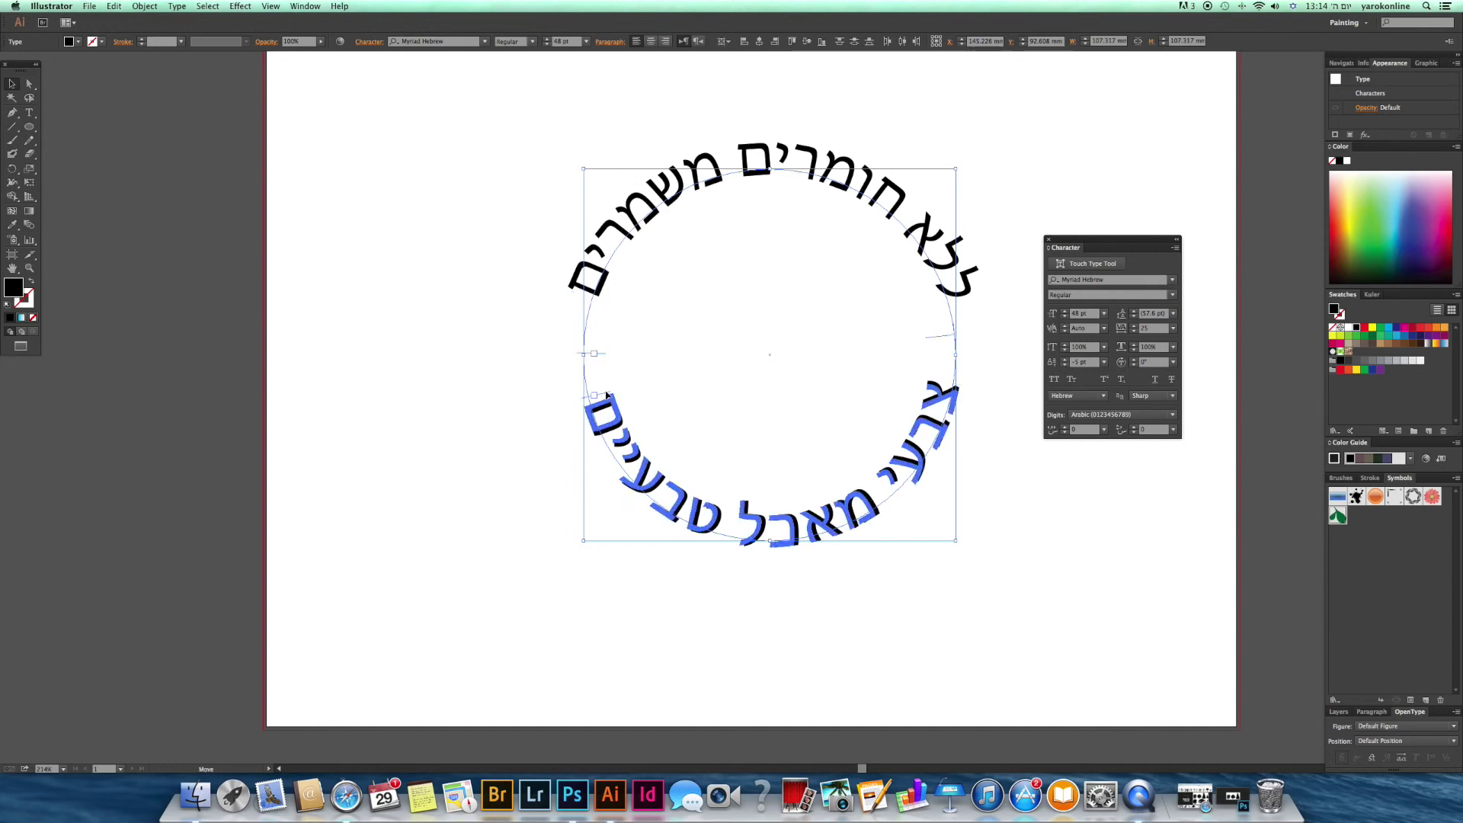
click(1162, 538)
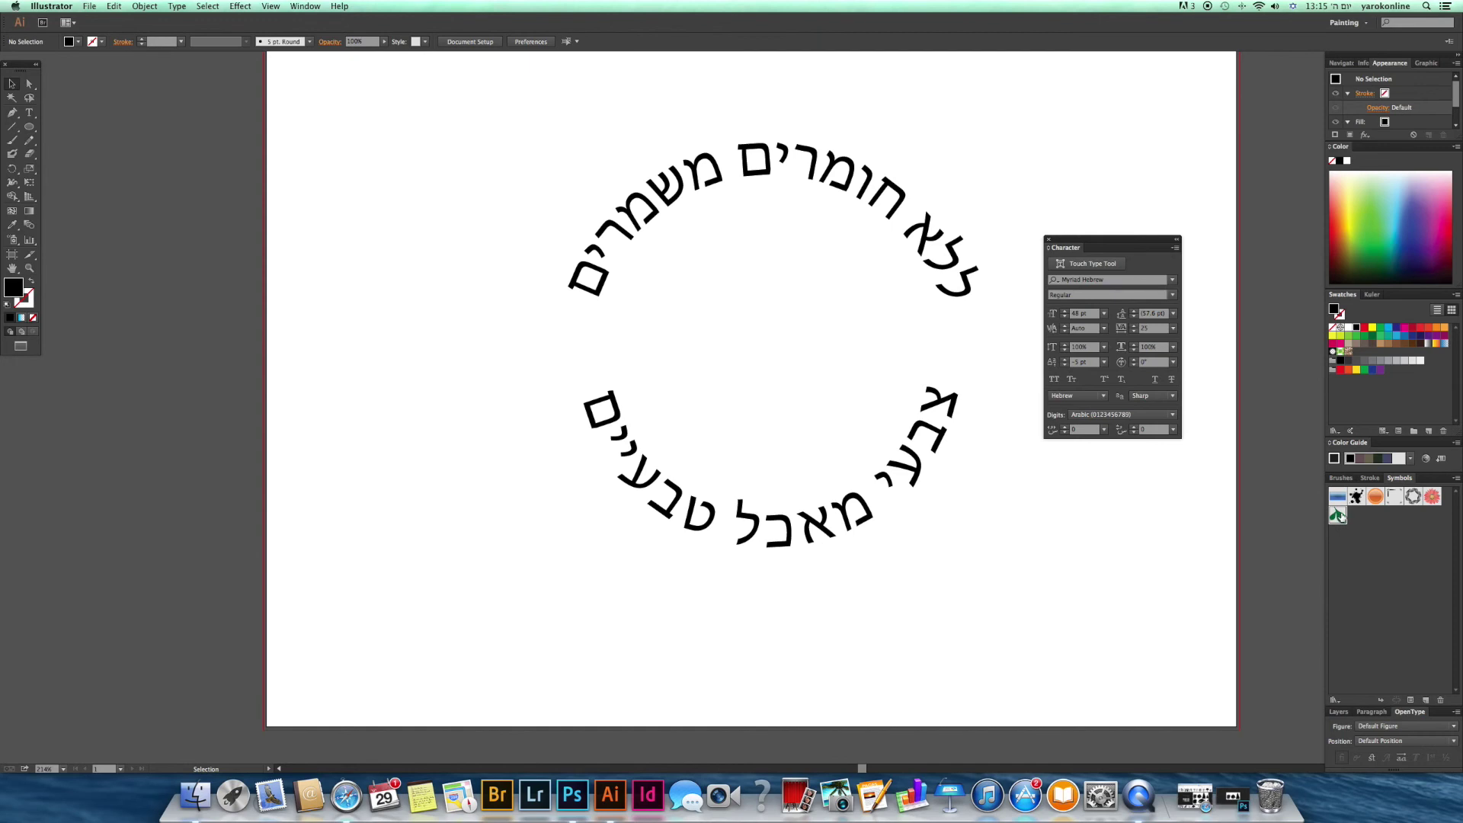
mouse_move(1337, 515)
mouse_down()
mouse_move(960, 541)
mouse_move(940, 555)
mouse_move(963, 347)
mouse_up()
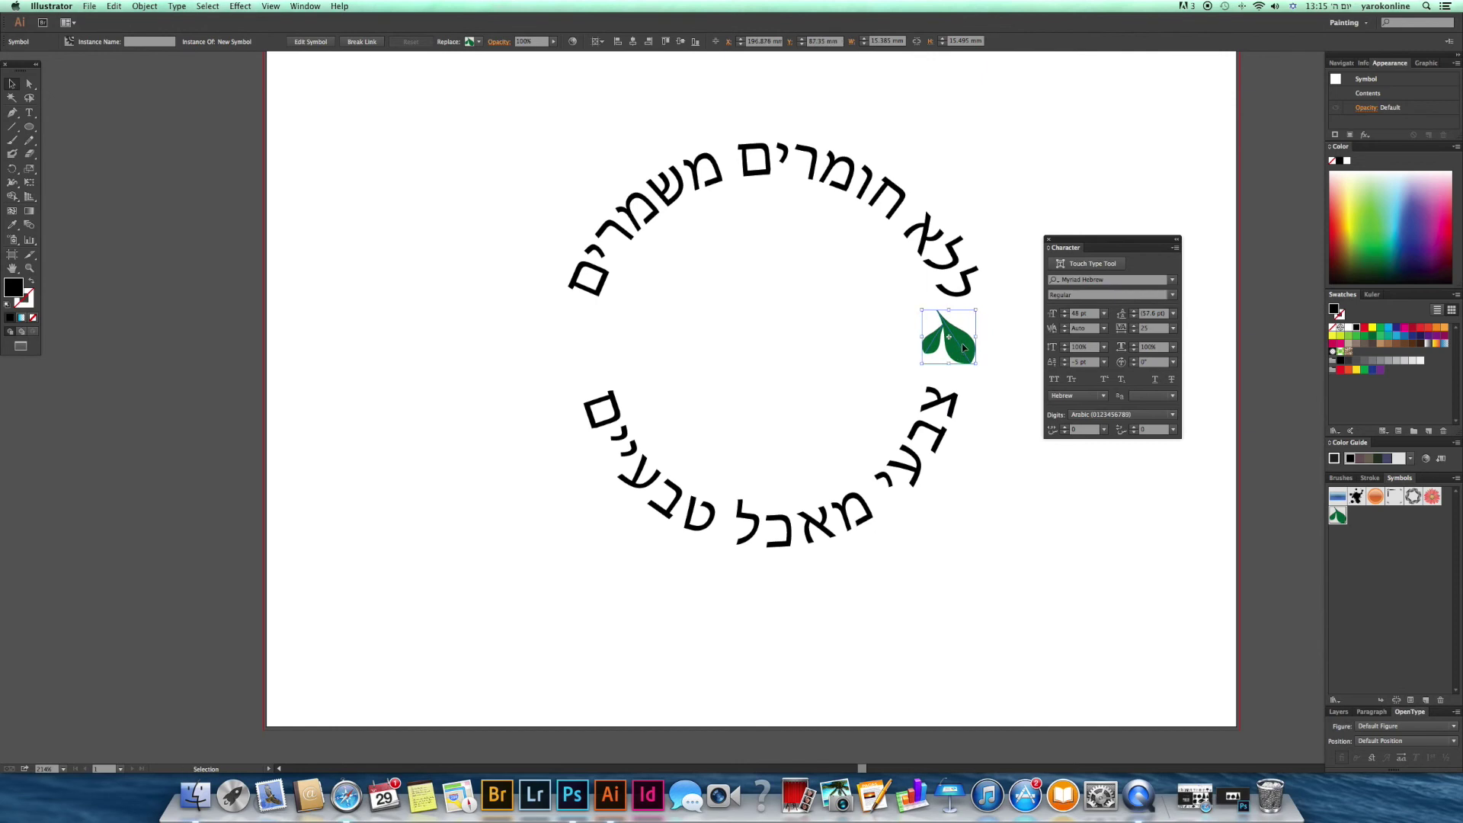
Step: Reflect the green leaf across its vertical axis
right_click(962, 346)
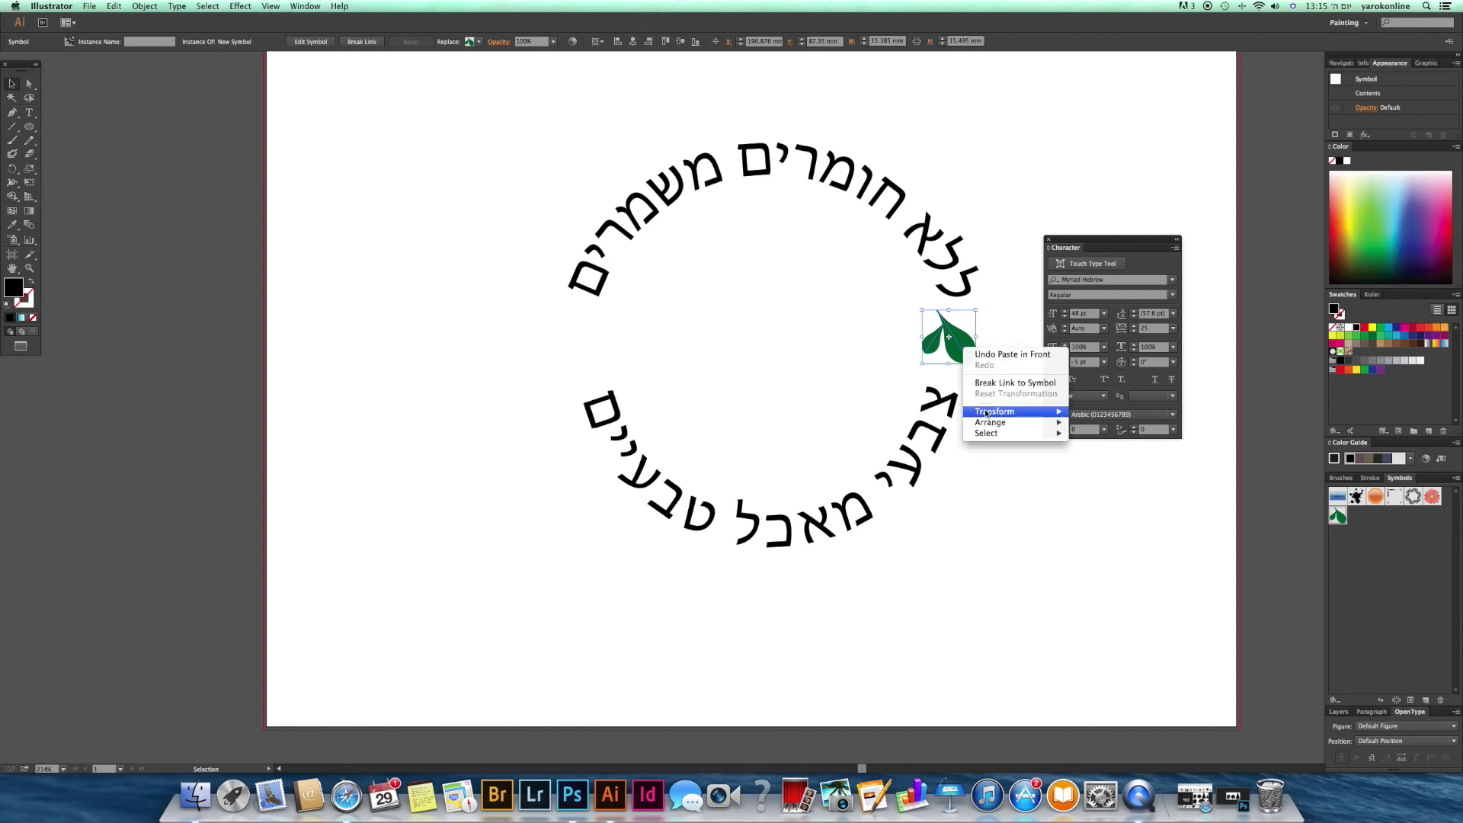
mouse_move(994, 410)
click(1094, 451)
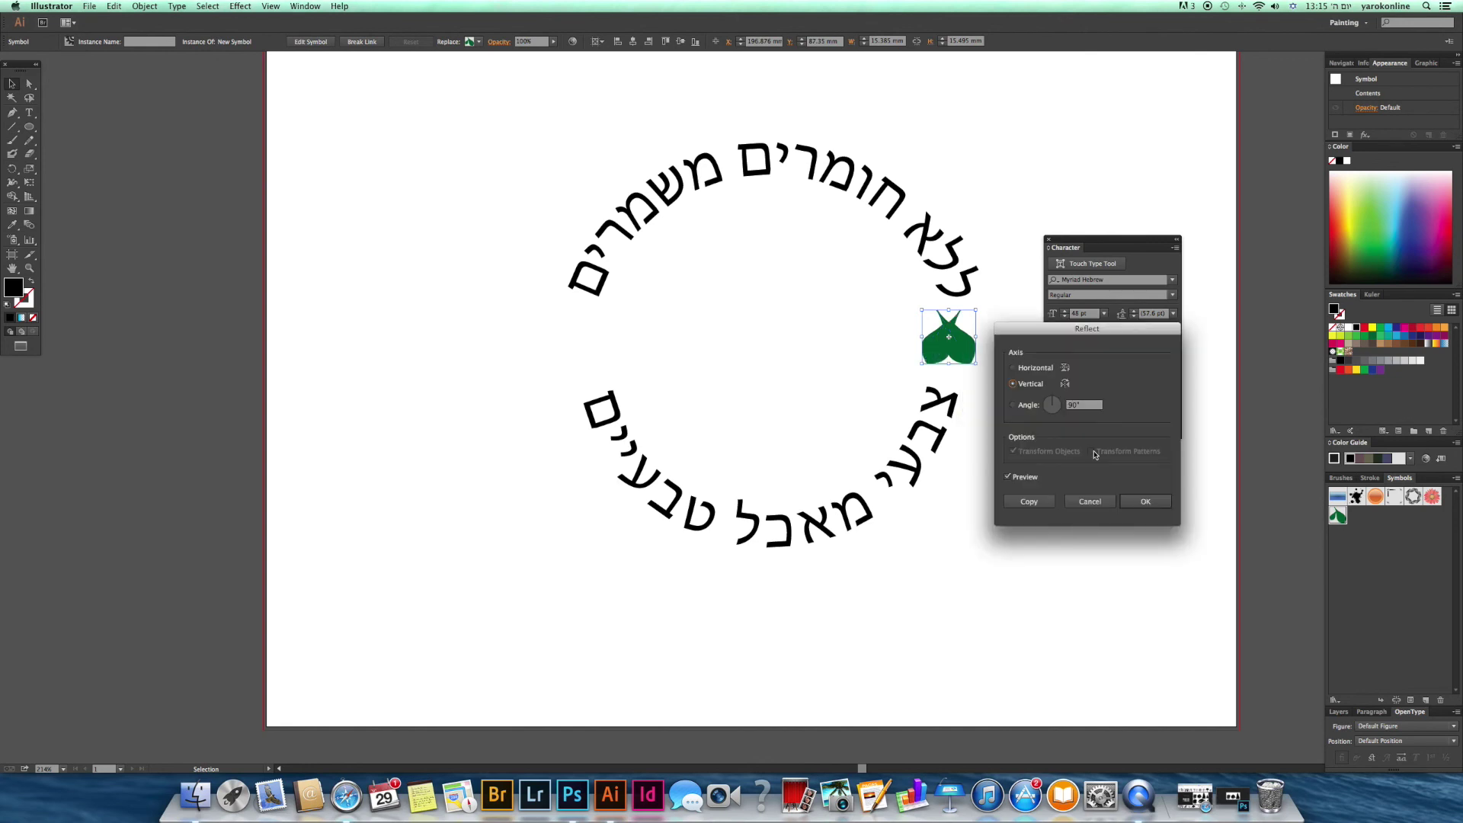
click(1132, 509)
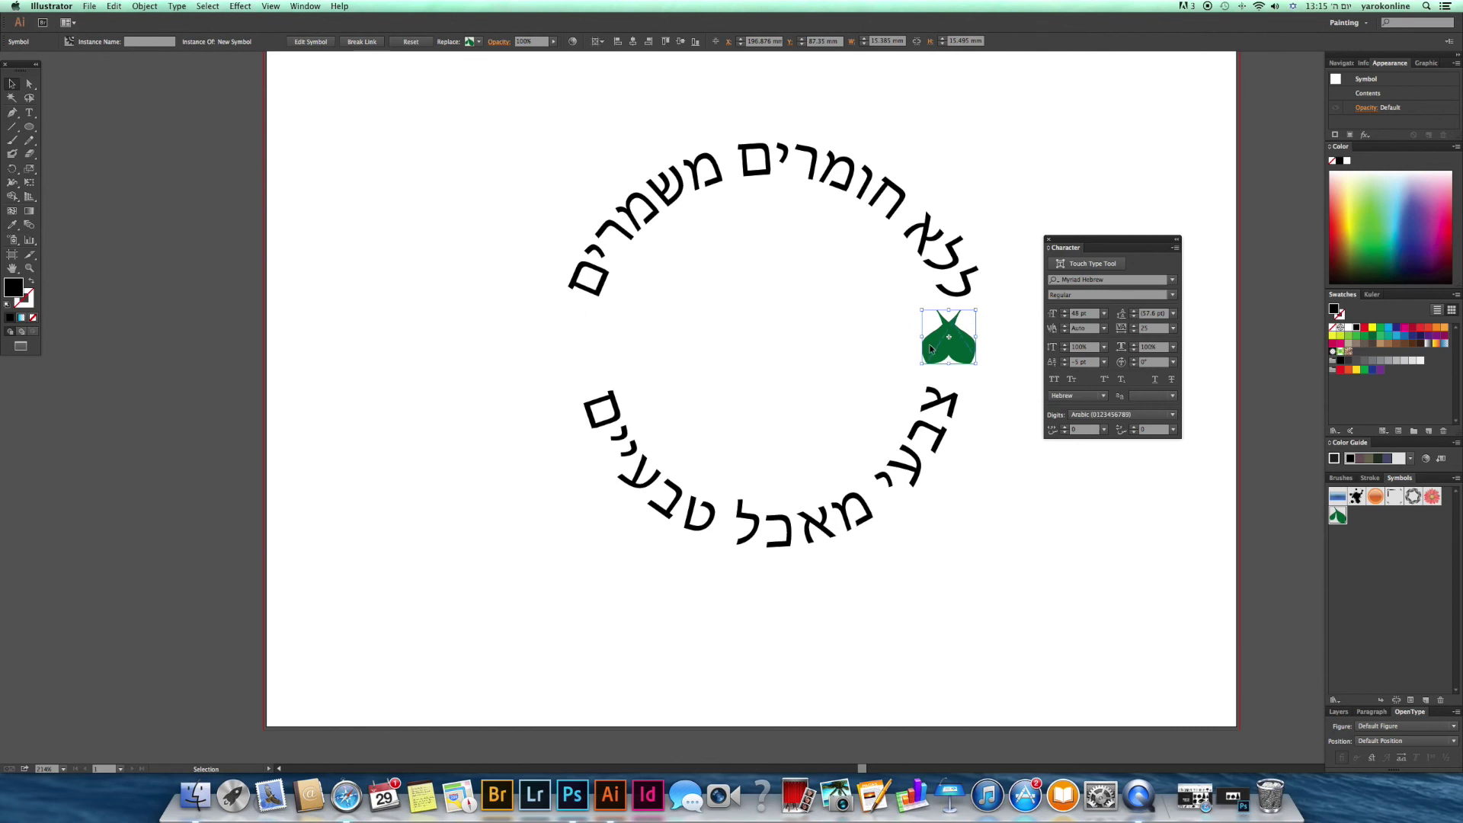
Step: Copy the leaf to the circle's left side and dock the Character panel
drag(930, 345, 564, 349)
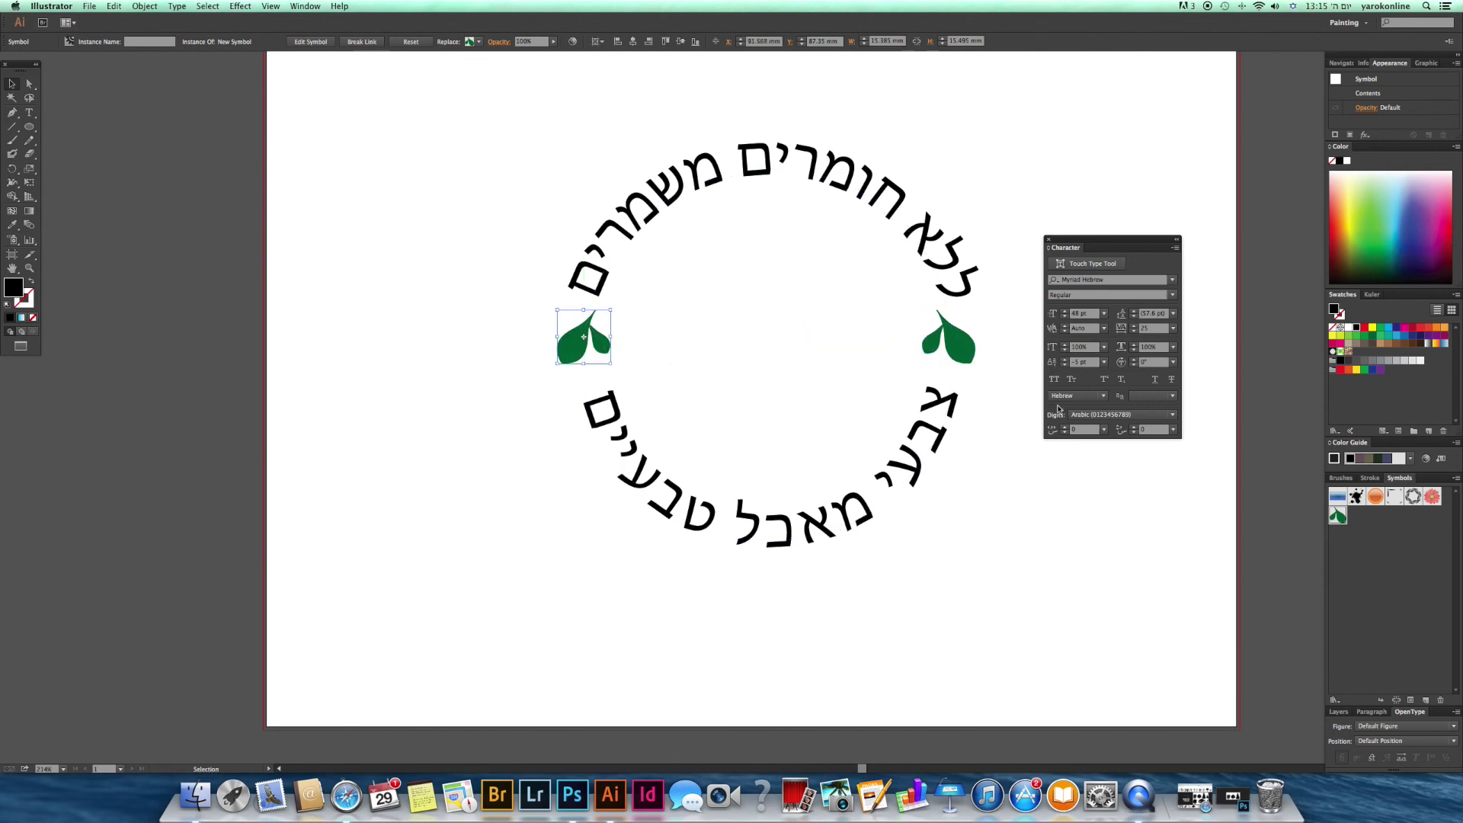
click(1021, 521)
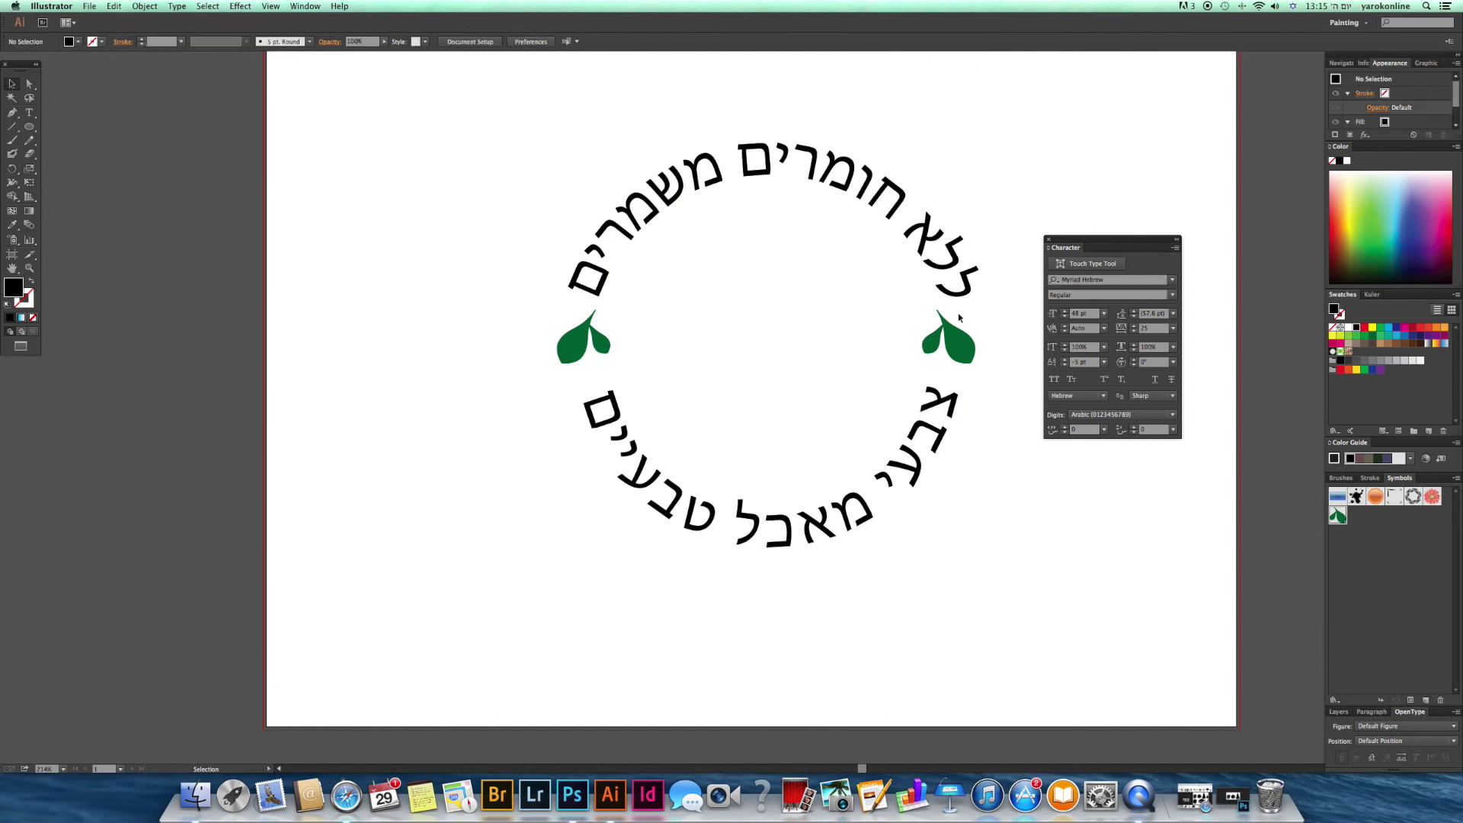
drag(1154, 247, 1431, 570)
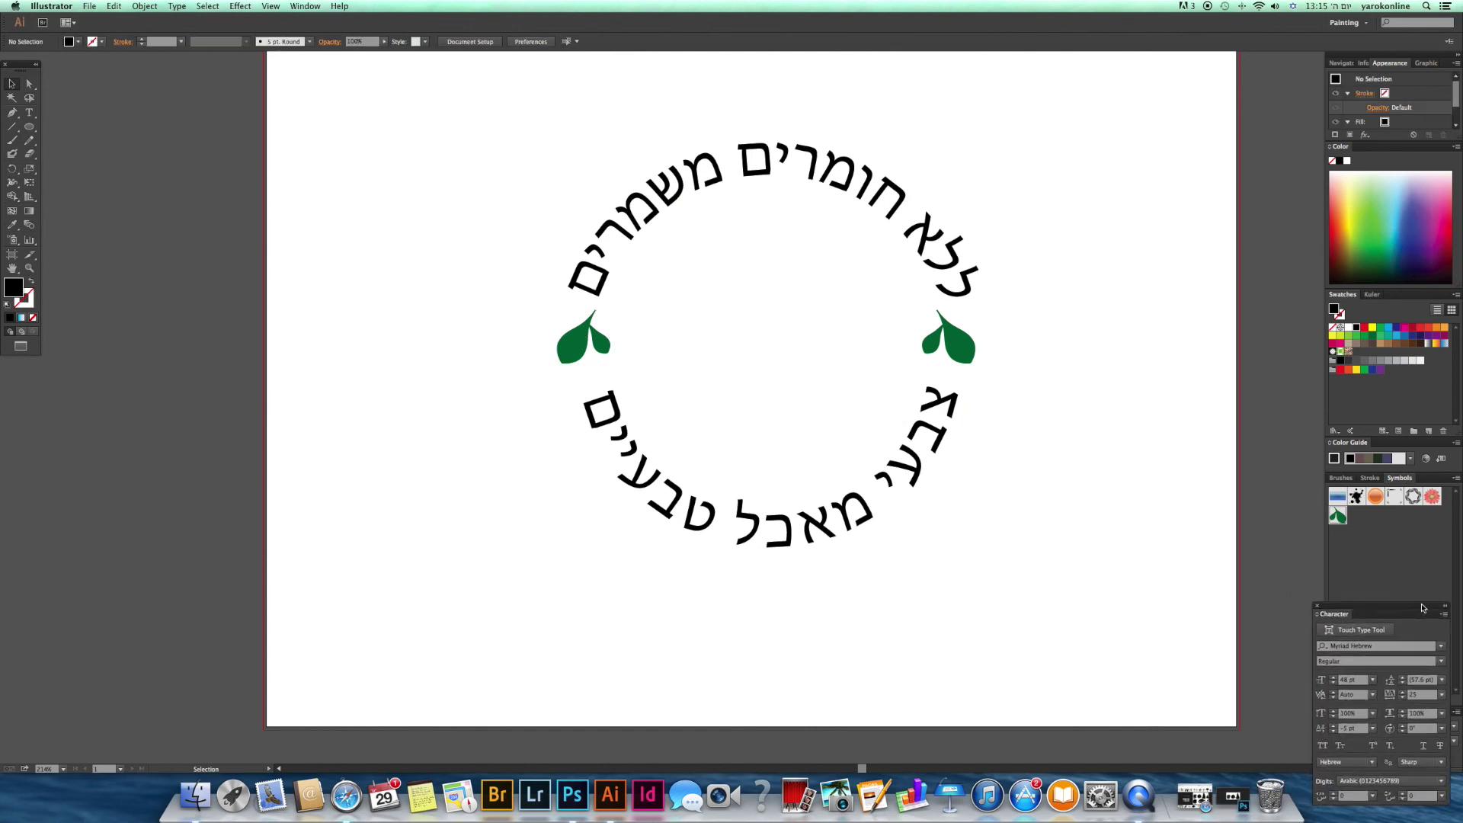